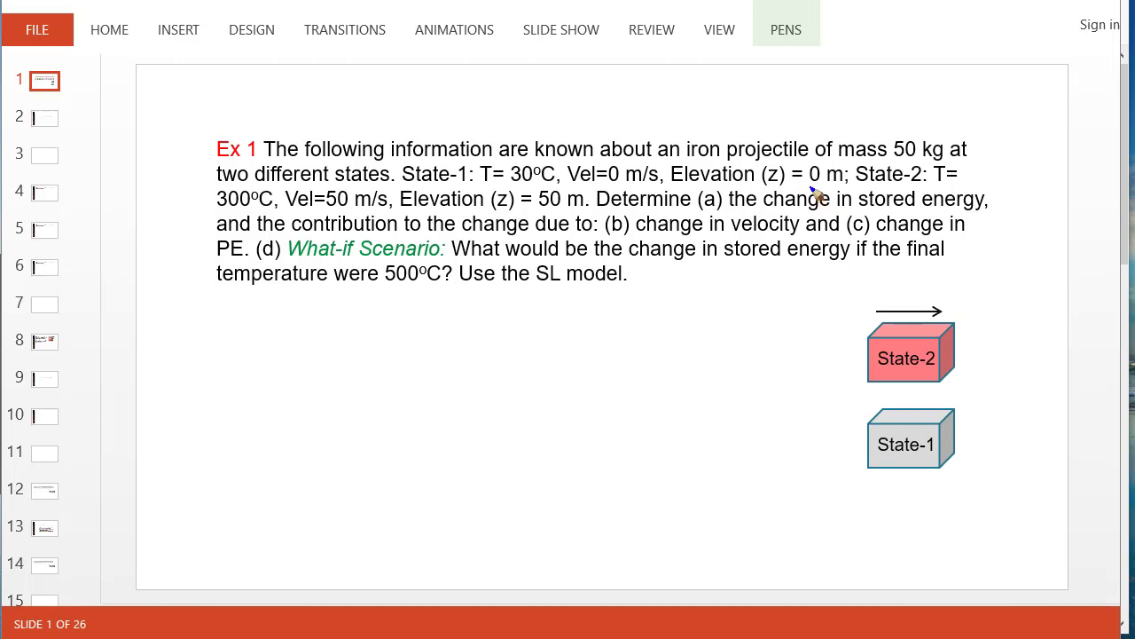
- Circle the stored-energy, State-1 and State-2 terms on slide 1, clear the ink, then show slide 2
mouse_move(825, 185)
left_mouse_down()
mouse_move(793, 185)
mouse_move(784, 215)
mouse_move(961, 229)
mouse_move(802, 184)
left_mouse_up()
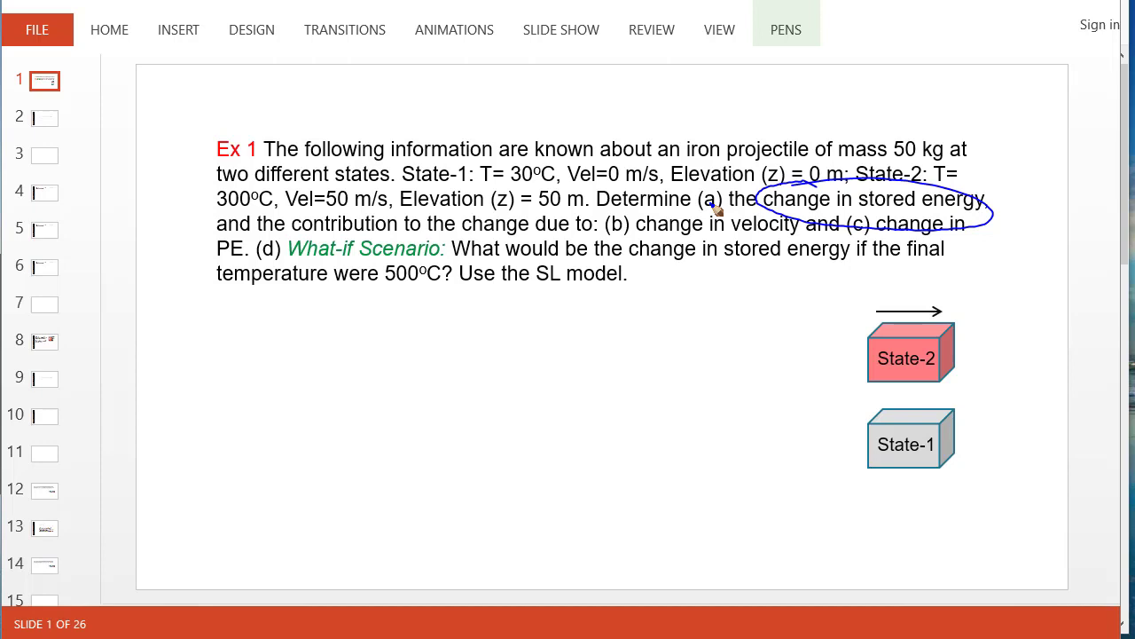
mouse_move(459, 167)
left_mouse_down()
mouse_move(421, 215)
mouse_move(465, 169)
left_mouse_up()
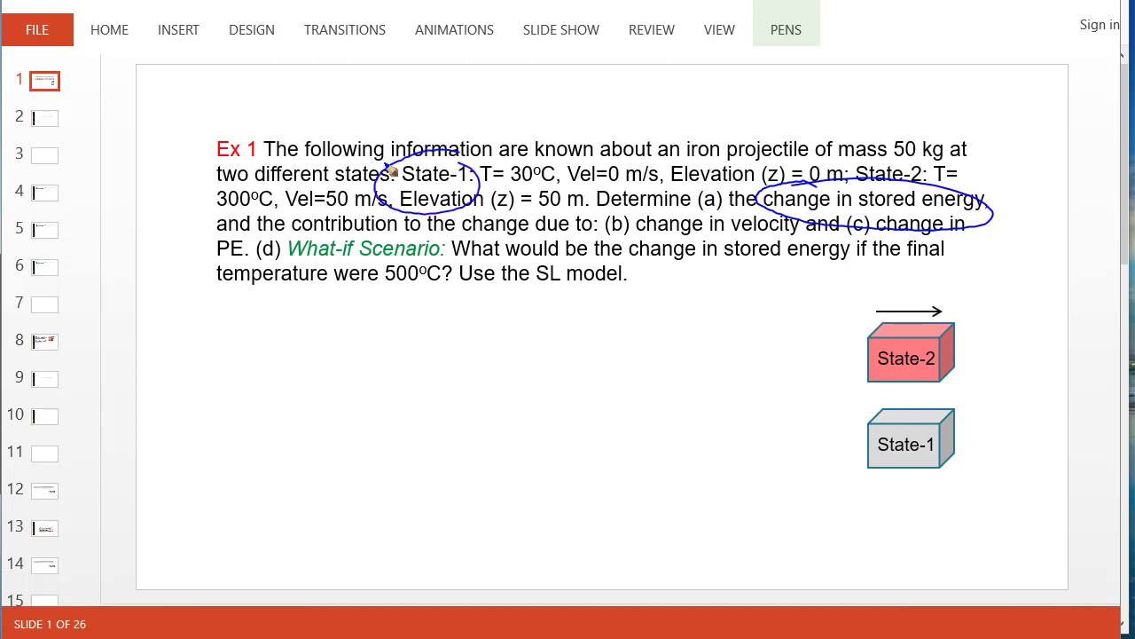
mouse_move(923, 160)
left_mouse_down()
mouse_move(879, 161)
mouse_move(919, 167)
left_mouse_up()
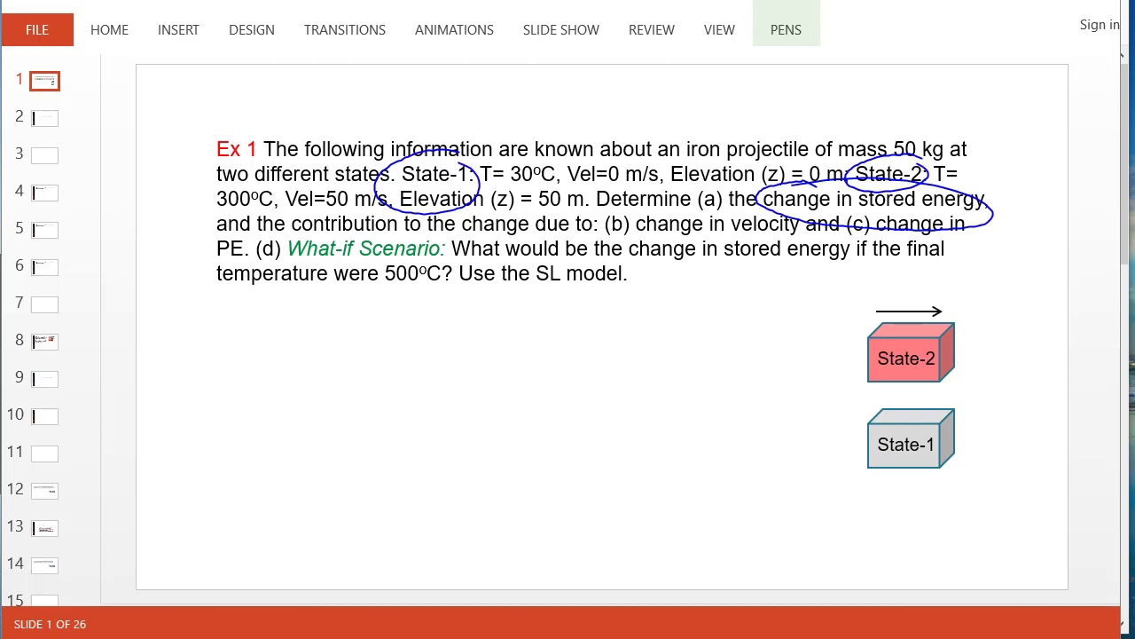
key("e")
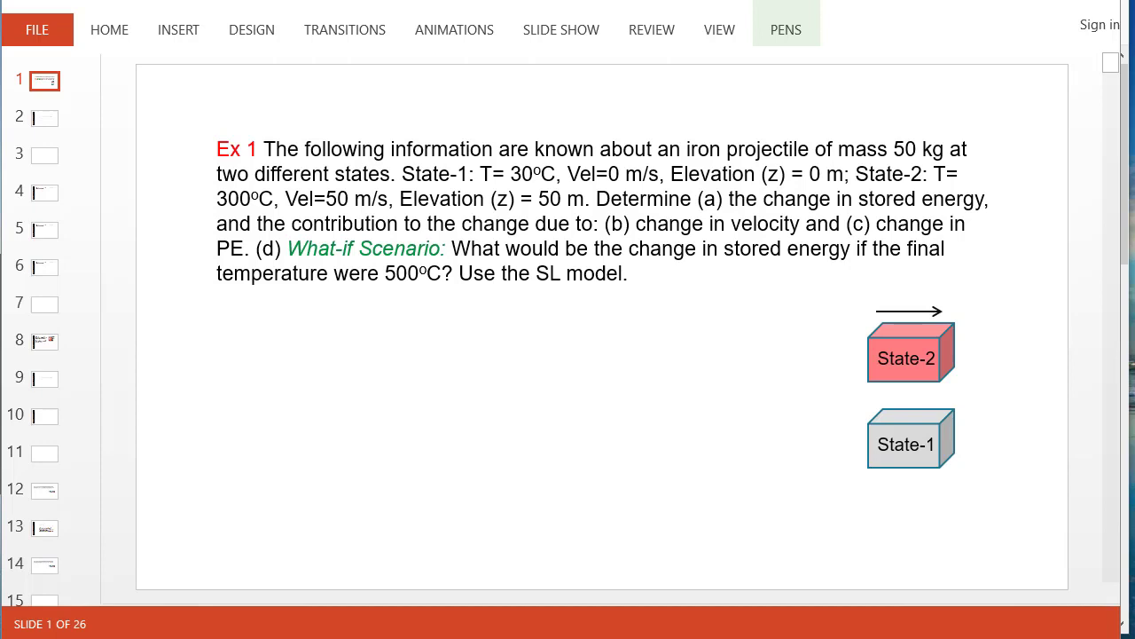
left_click(46, 119)
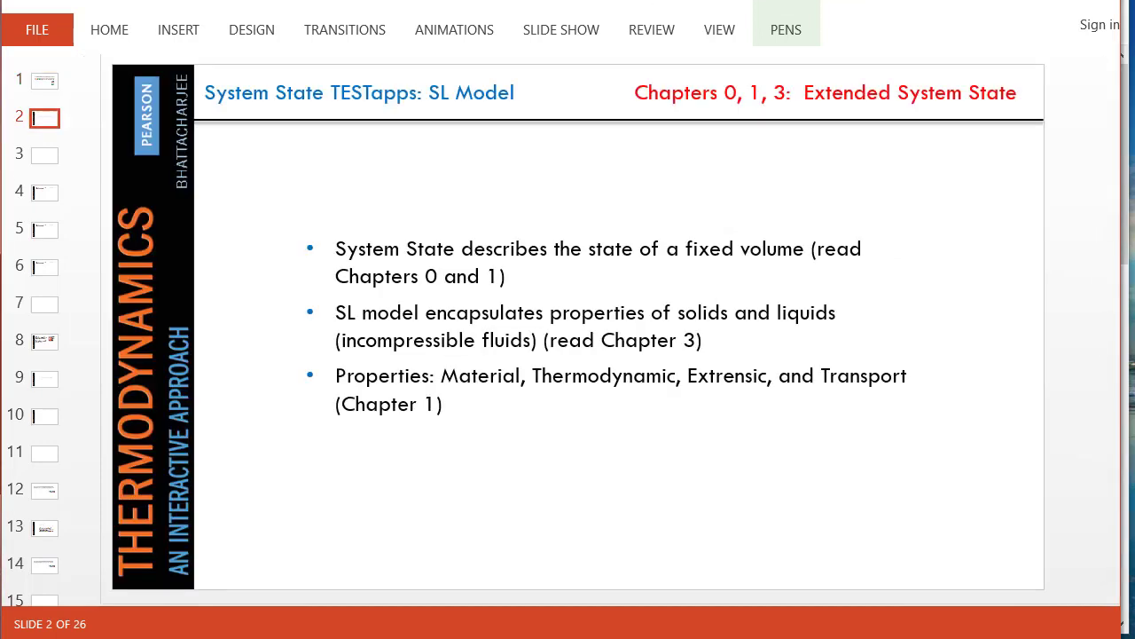
left_click_drag(804, 78, 794, 74)
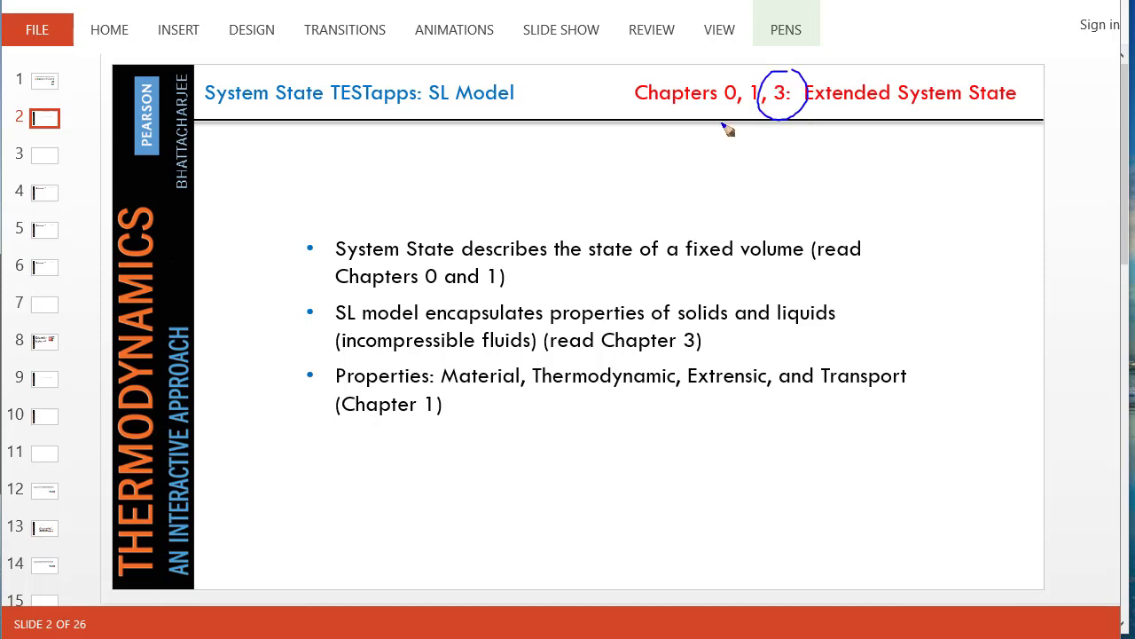
mouse_move(721, 113)
left_mouse_down()
mouse_move(770, 69)
mouse_move(710, 126)
left_mouse_up()
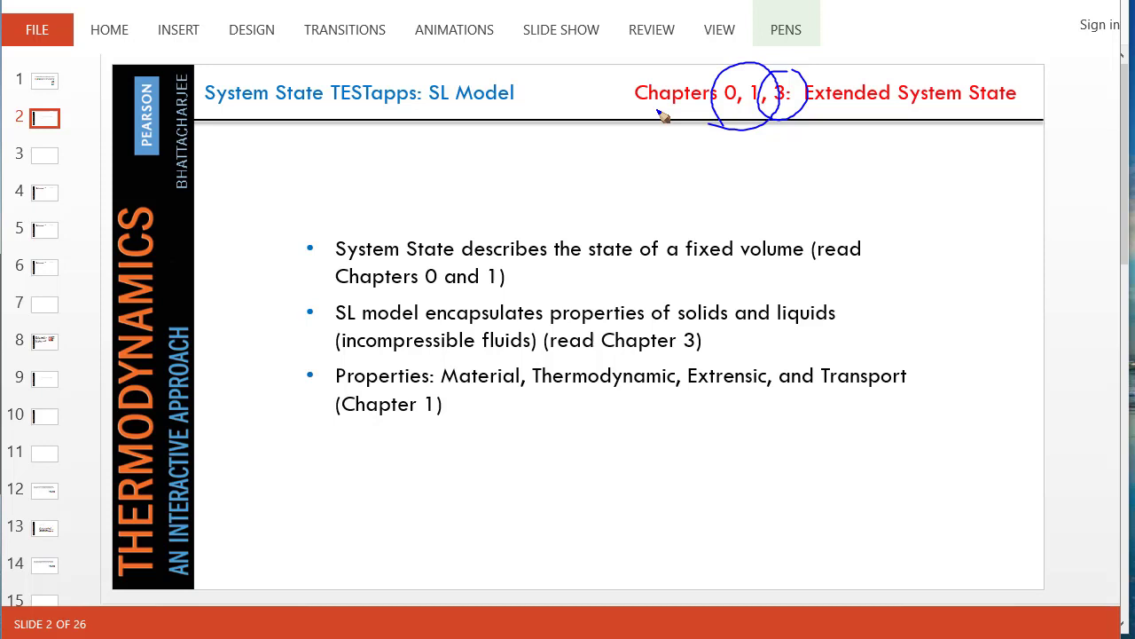
mouse_move(169, 64)
left_mouse_down()
mouse_move(161, 214)
mouse_move(207, 93)
mouse_move(169, 68)
left_mouse_up()
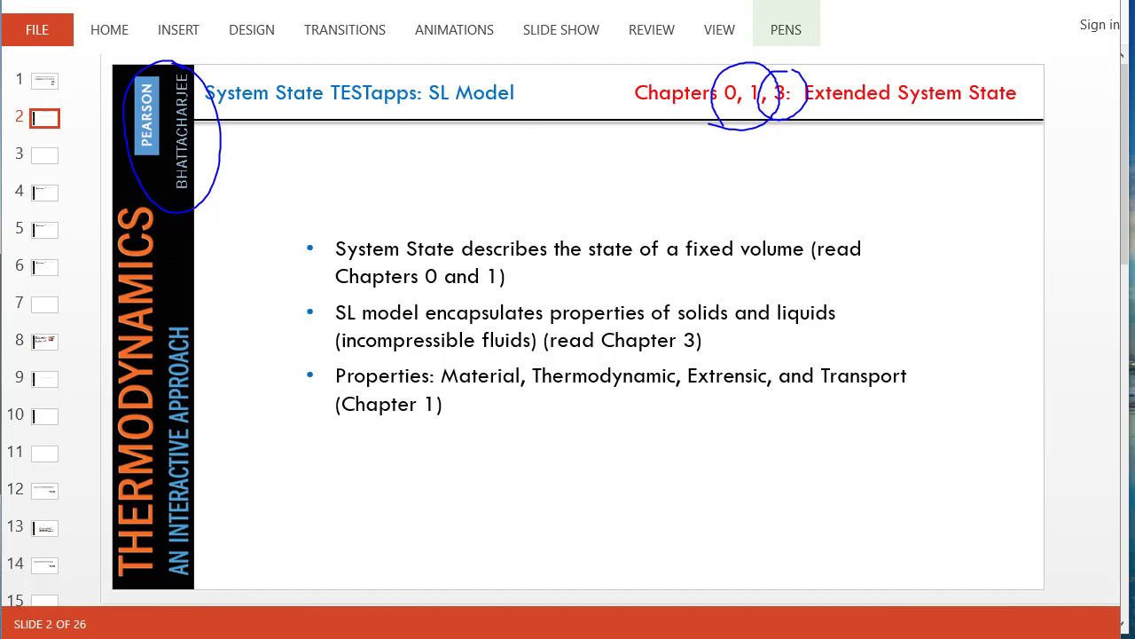
key("e")
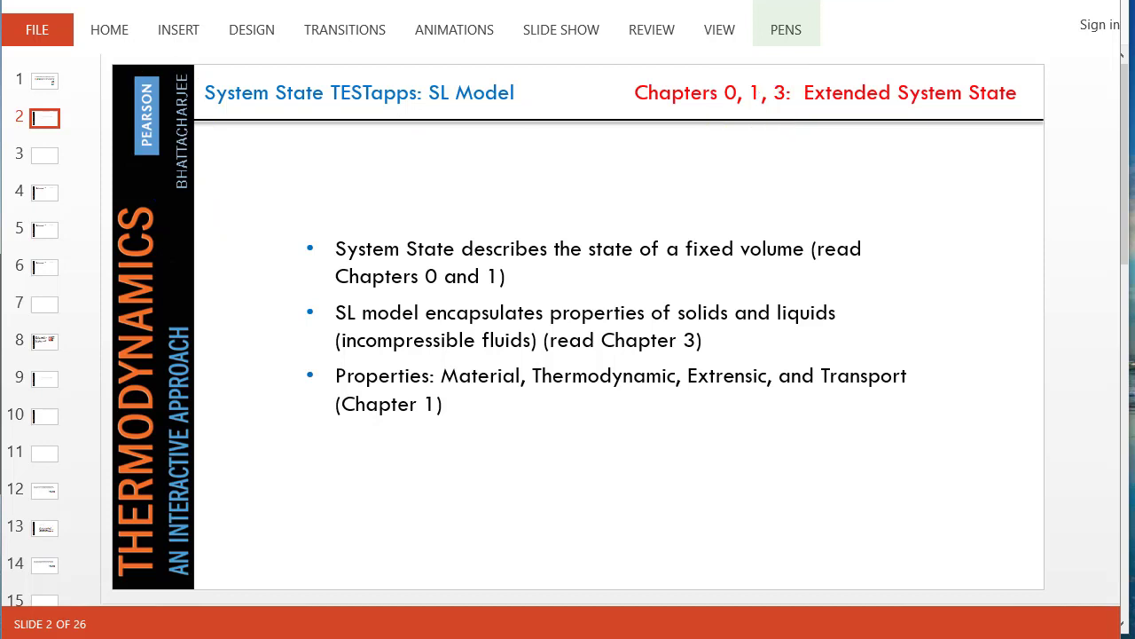
- In Firefox, go through TESTapps and System State to the SL Model page
key("alt+Tab")
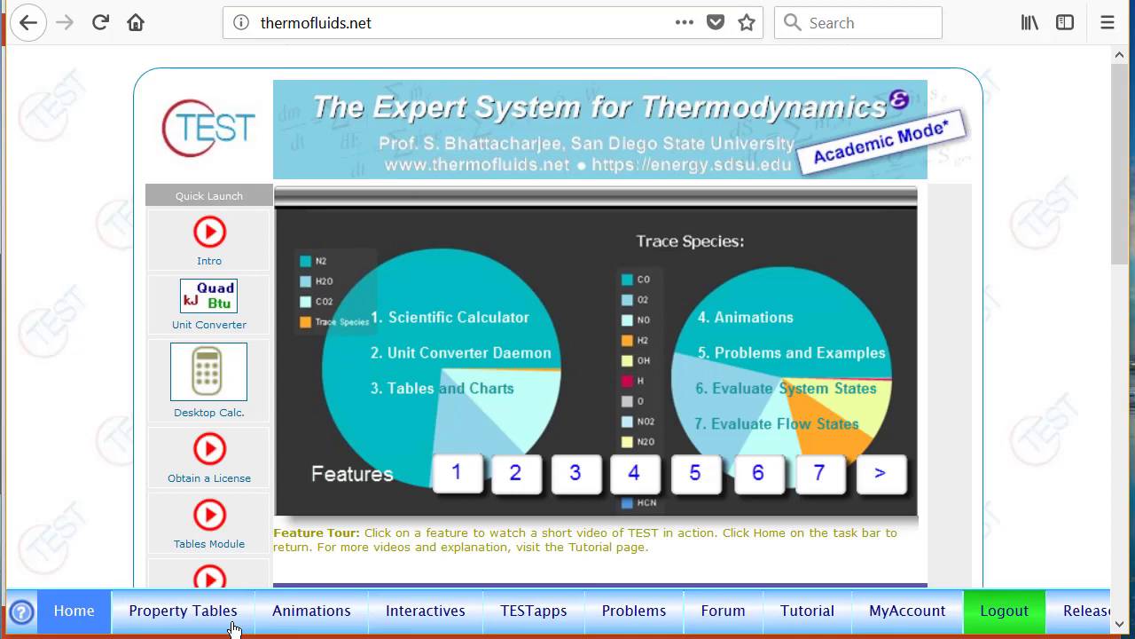
left_click(539, 621)
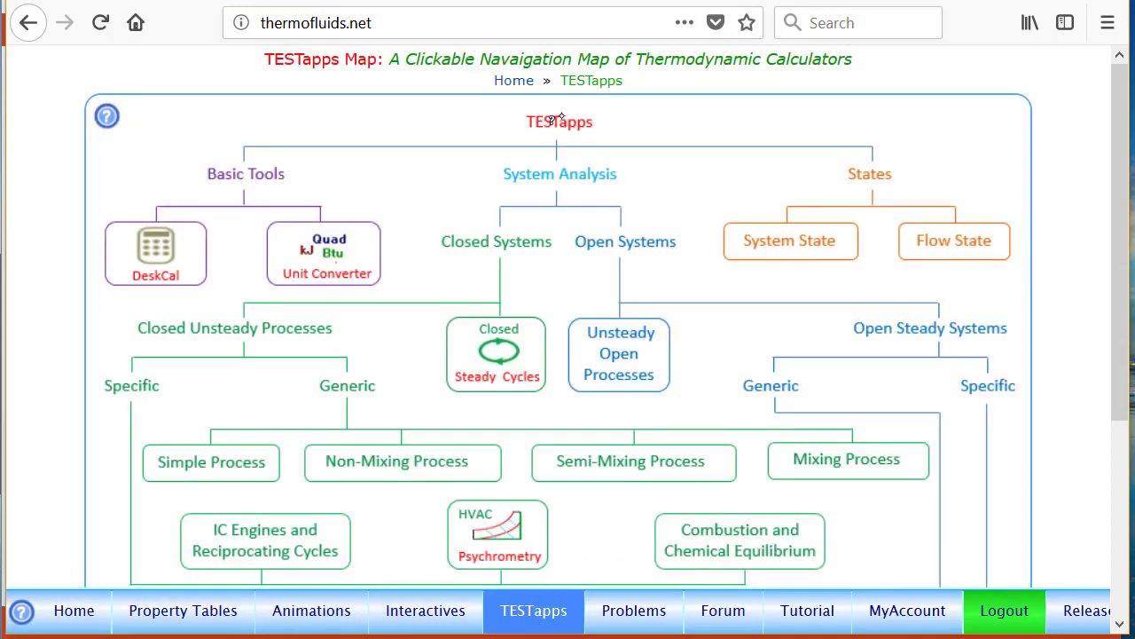
left_click(793, 245)
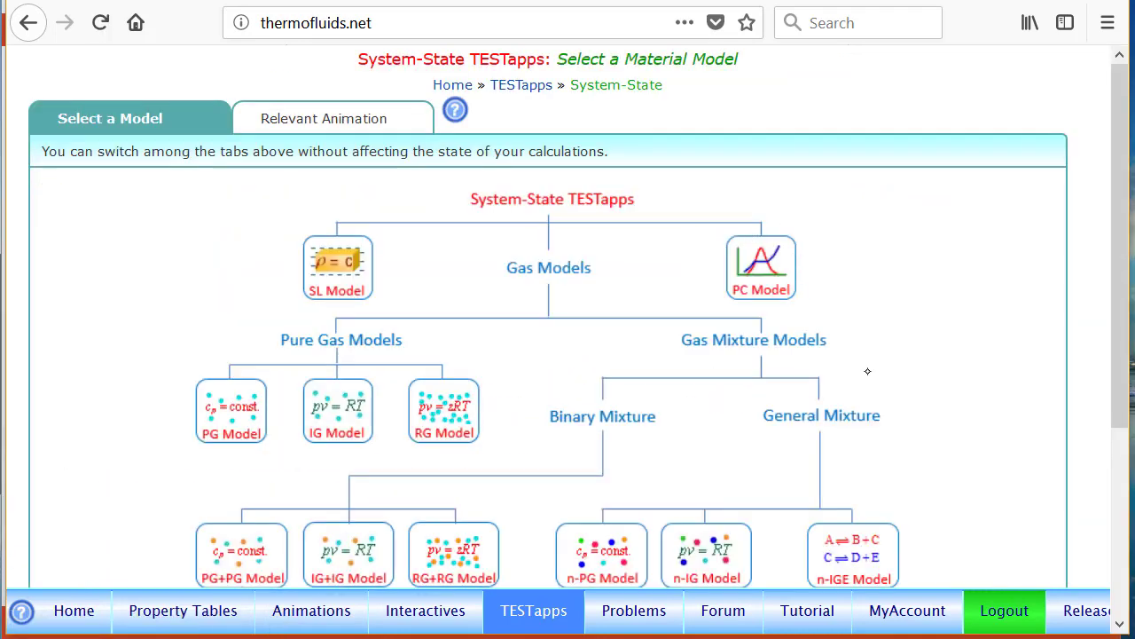
left_click(336, 271)
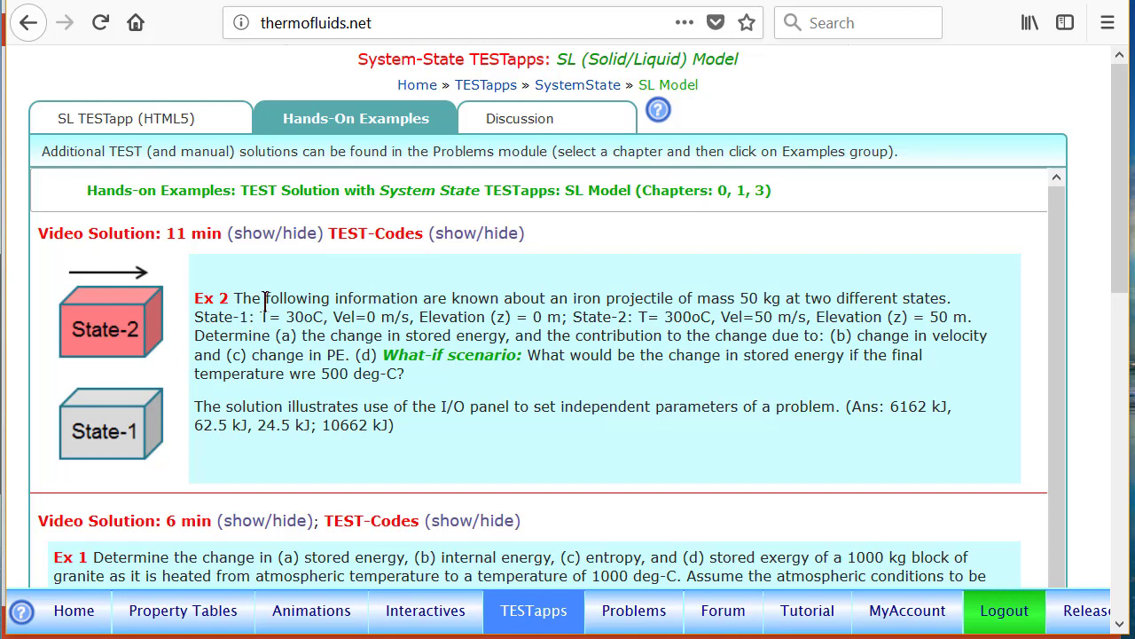
- Browse the Hands-On Examples and Discussion tabs, ending back on the SL TESTapp calculator
left_click(124, 120)
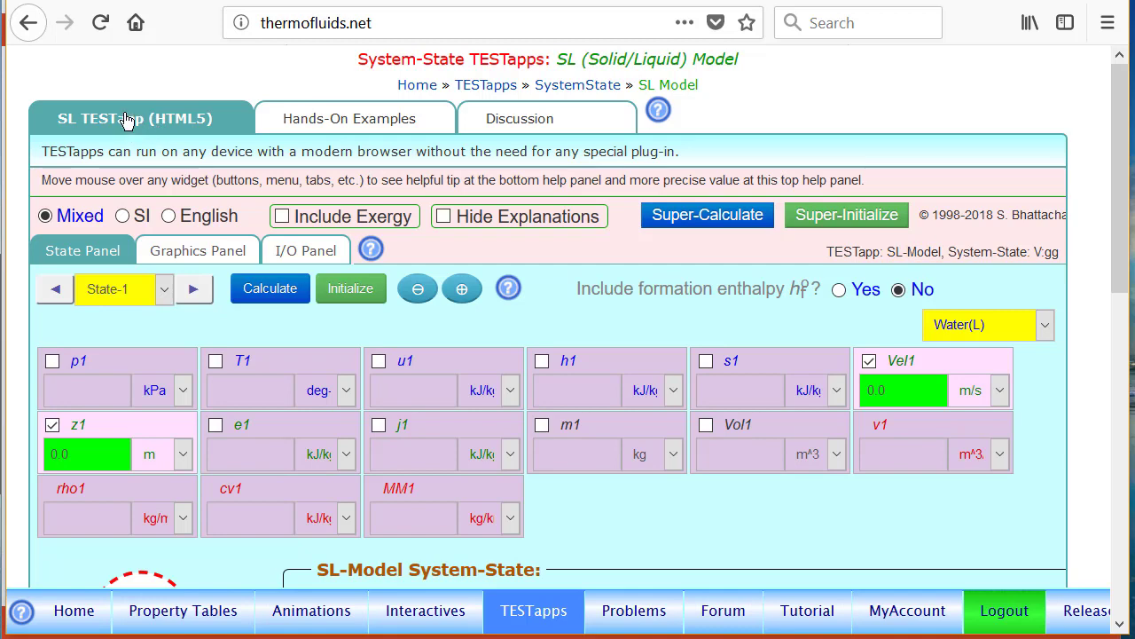
left_click(337, 119)
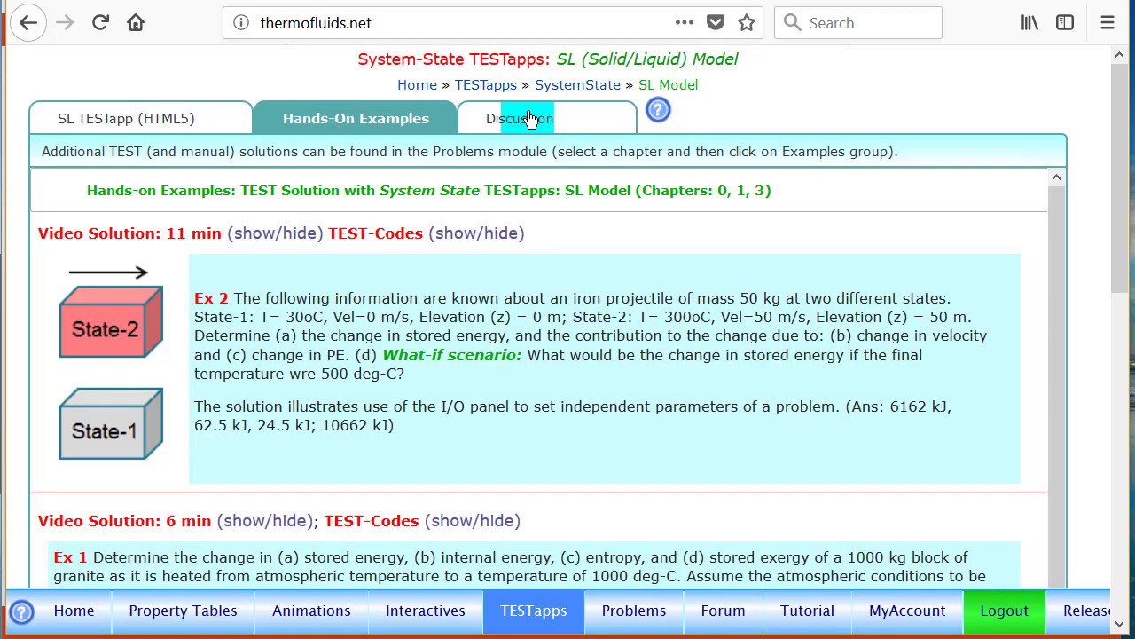
left_click(474, 124)
left_click(335, 121)
left_click(155, 122)
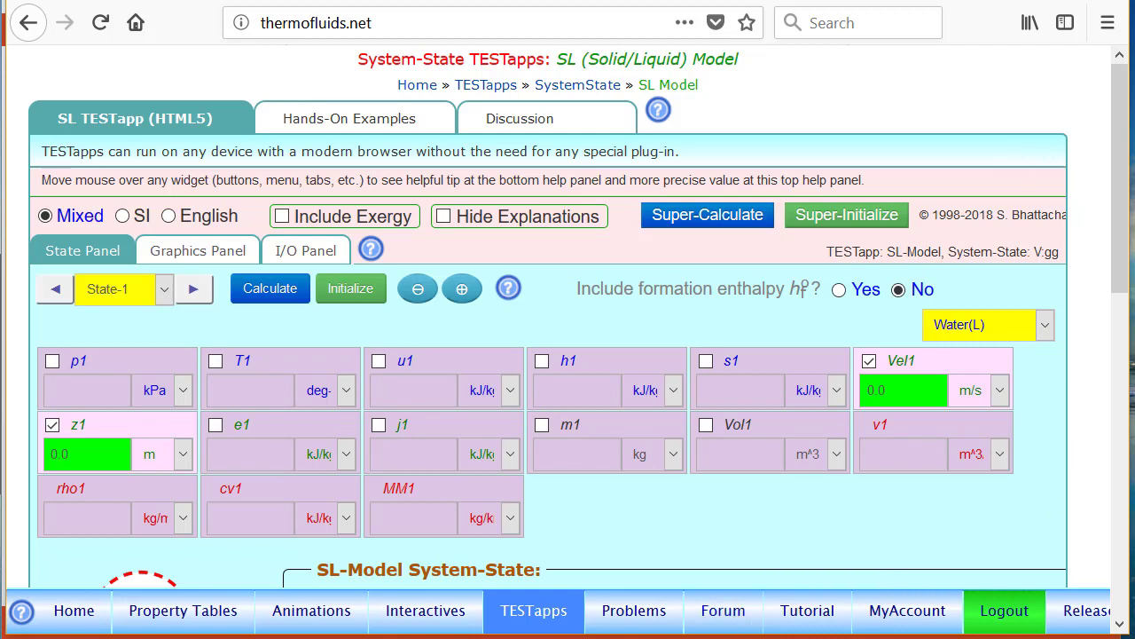
mouse_move(1120, 202)
left_mouse_down()
mouse_move(1123, 294)
mouse_move(1118, 207)
left_mouse_up()
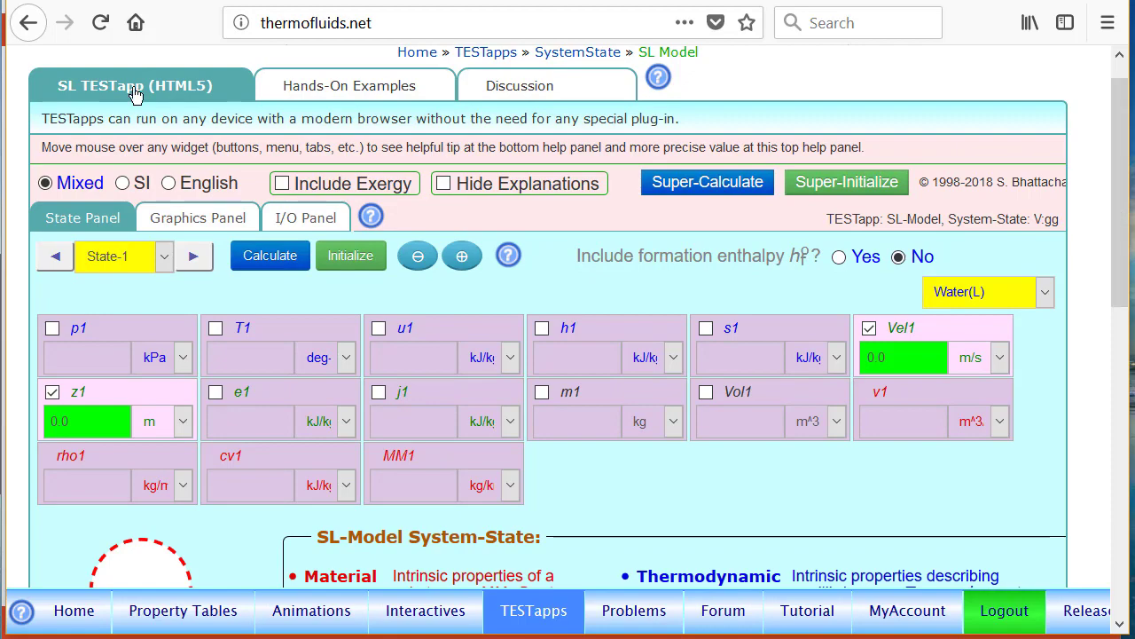
- Tour the Hands-On Examples, Discussion, Graphics Panel and I/O Panel tabs, returning to the State Panel
left_click(328, 89)
left_click(507, 89)
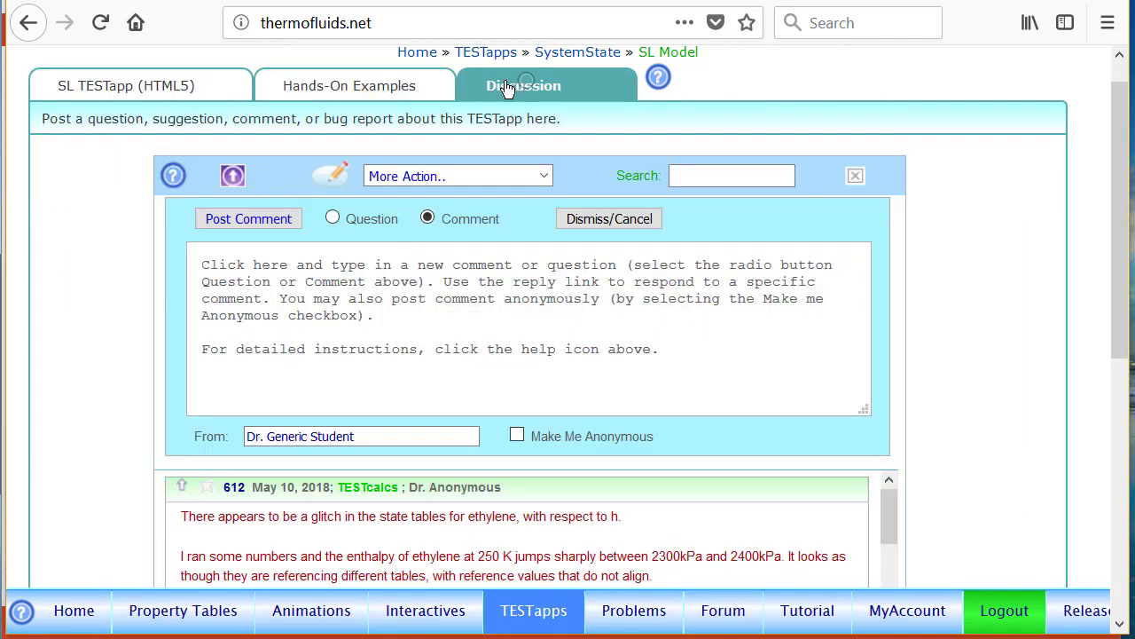
left_click(342, 96)
left_click(173, 90)
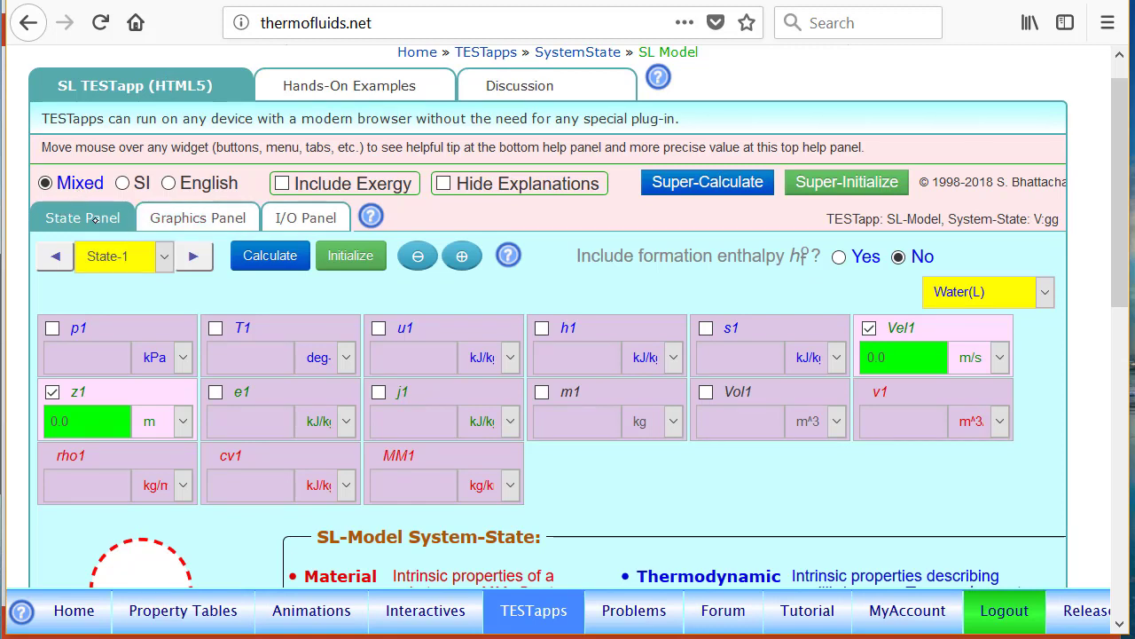
left_click(205, 221)
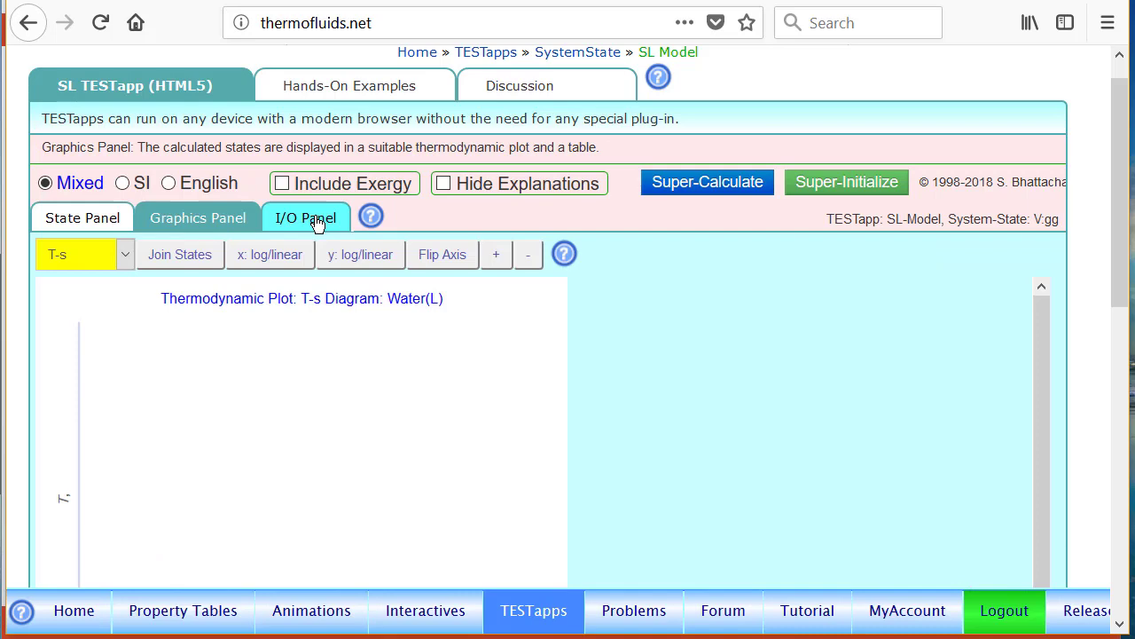
left_click(312, 221)
left_click(83, 222)
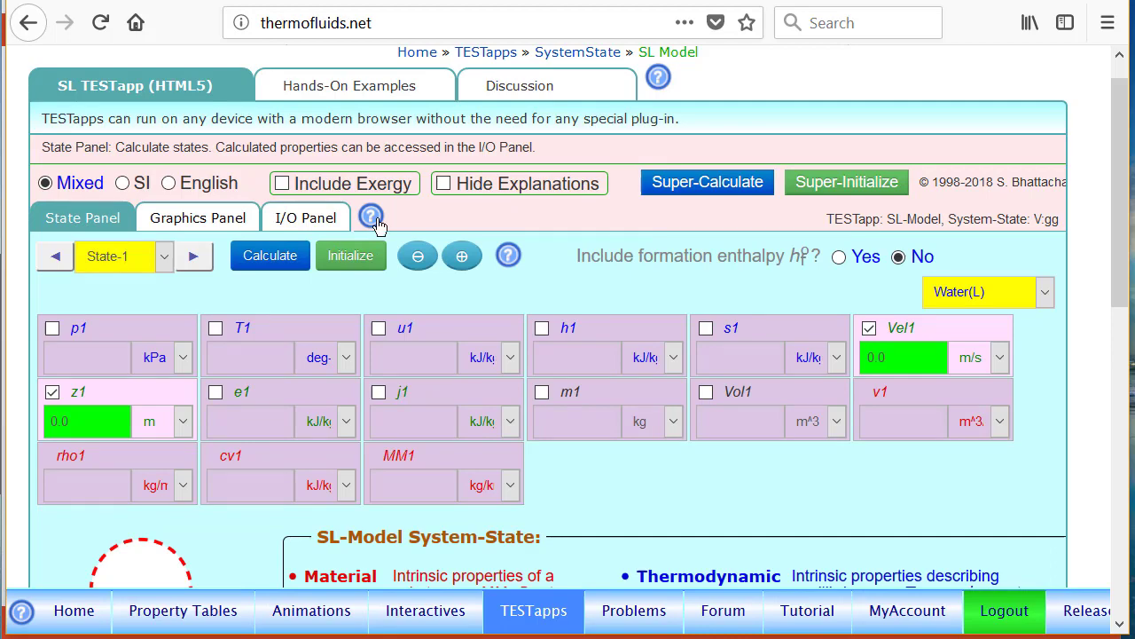
- Show the I/O Panel with its Understanding the I/O Panel guide and read through the notes
mouse_move(660, 80)
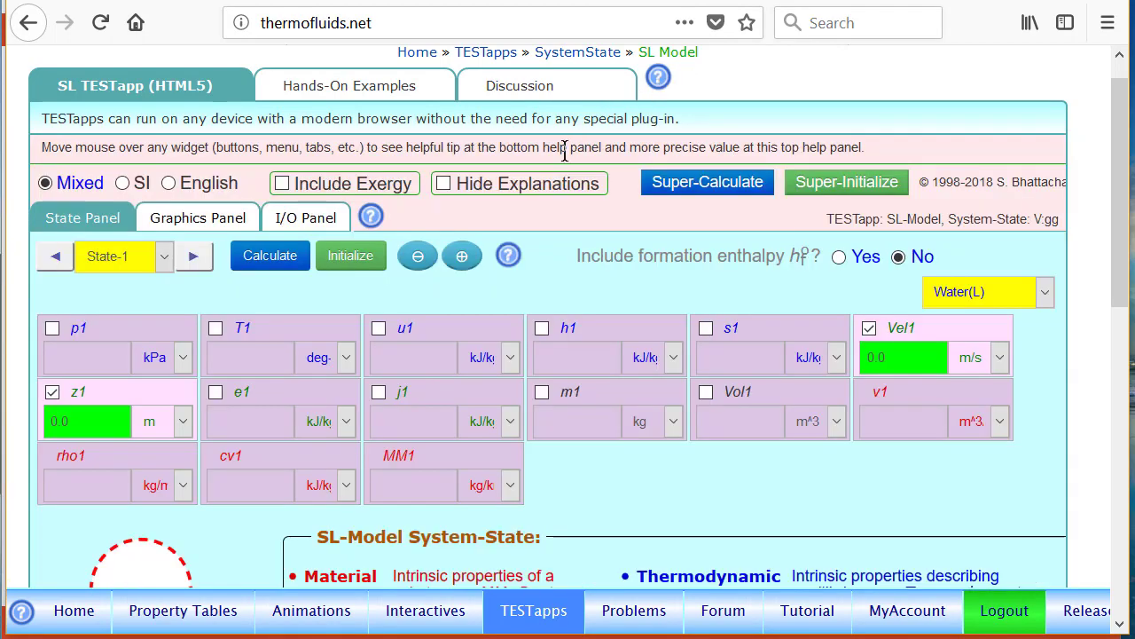
mouse_move(371, 225)
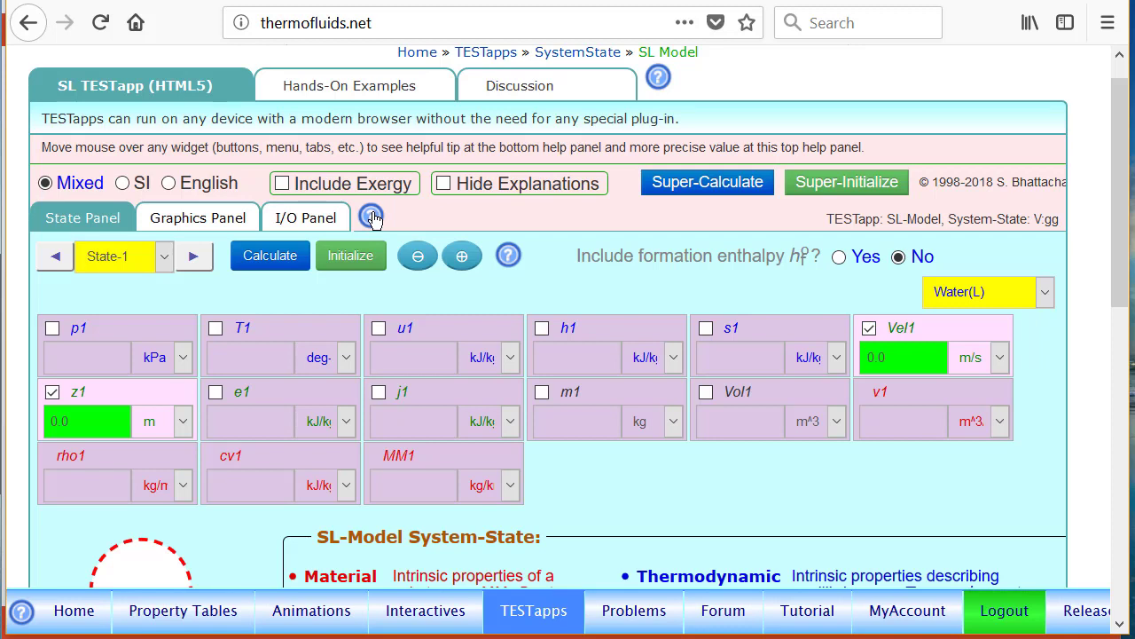
left_click(307, 219)
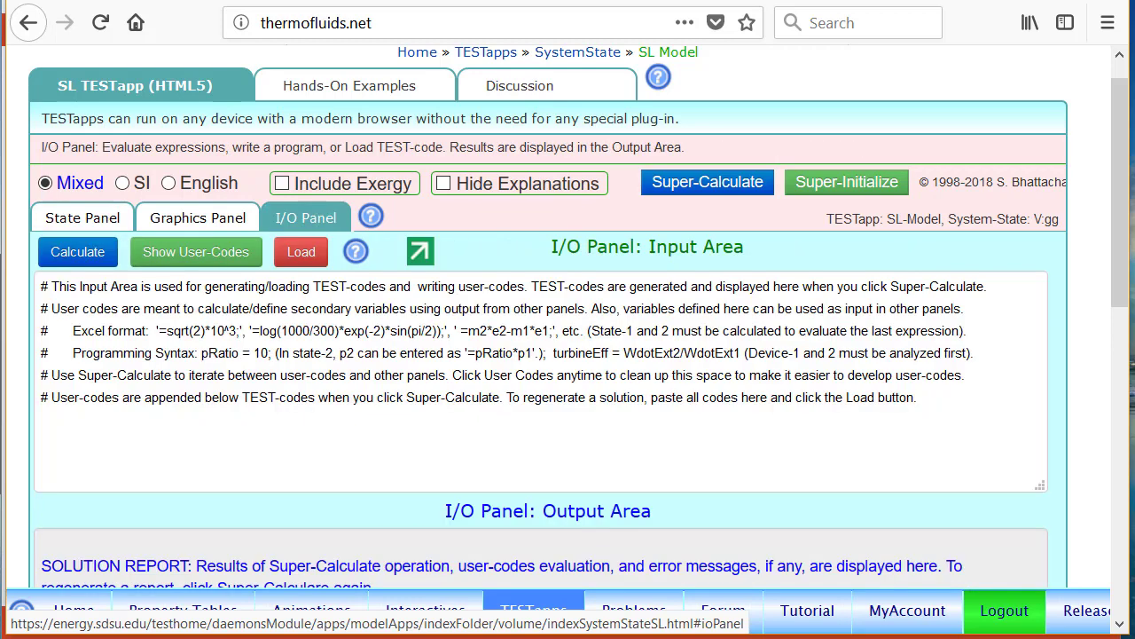
left_click(353, 252)
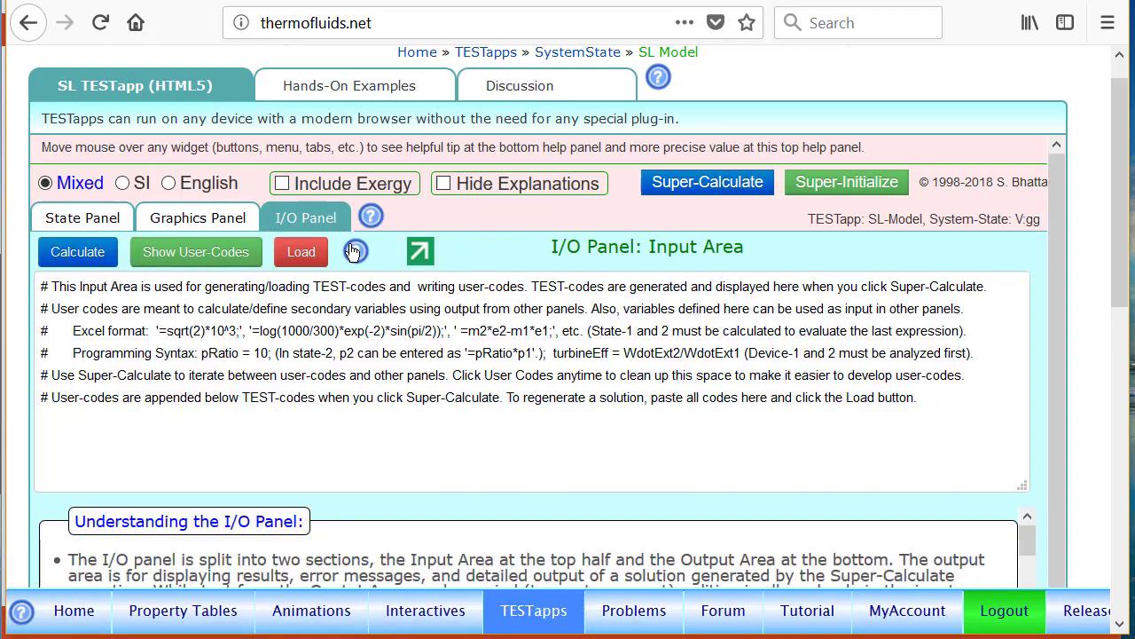
scroll(1118, 325, "down", 2)
scroll(1118, 326, "down", 3)
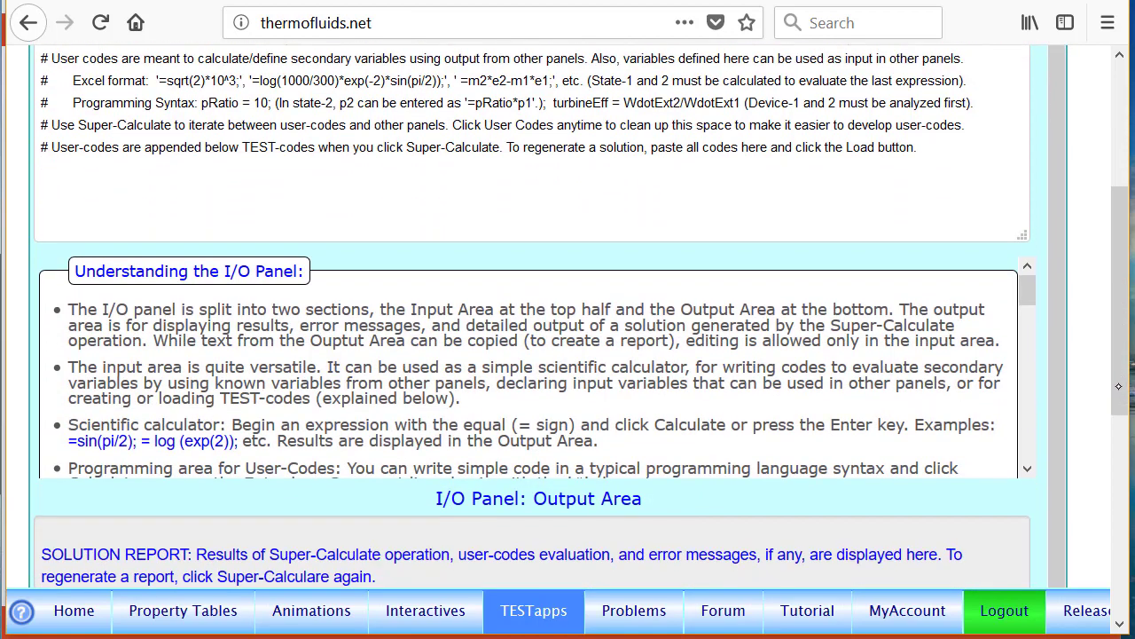
scroll(1026, 299, "down", 10)
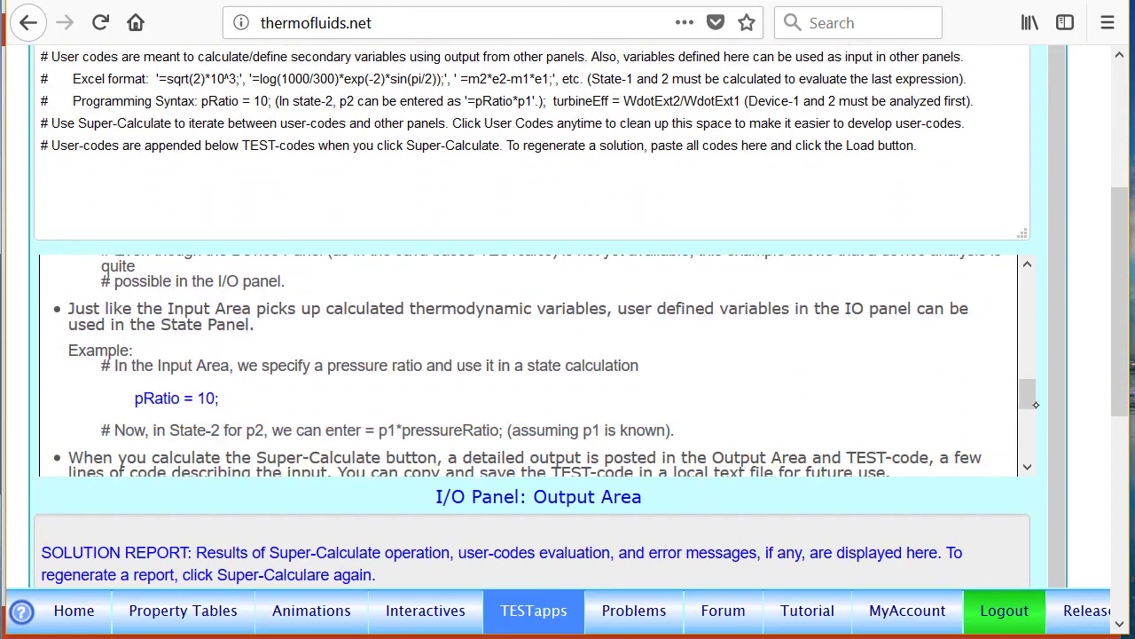
scroll(1034, 298, "up", 9)
scroll(1033, 297, "up", 2)
scroll(1114, 83, "up", 6)
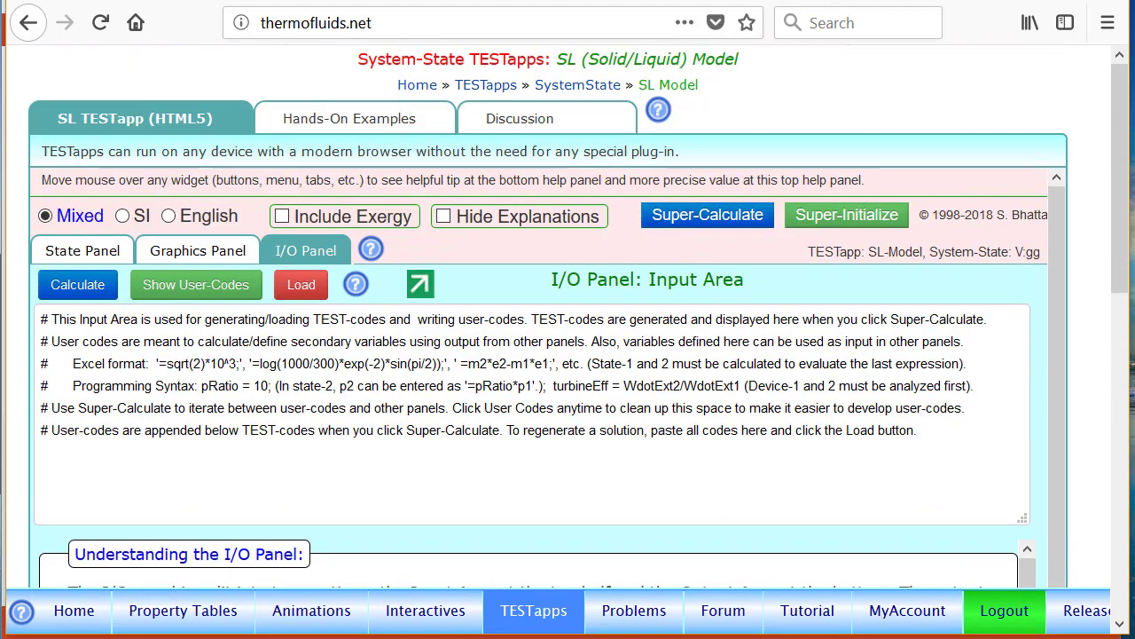
- Change the State-1 working material from Water(L) to Iron(Fe)
left_click(86, 251)
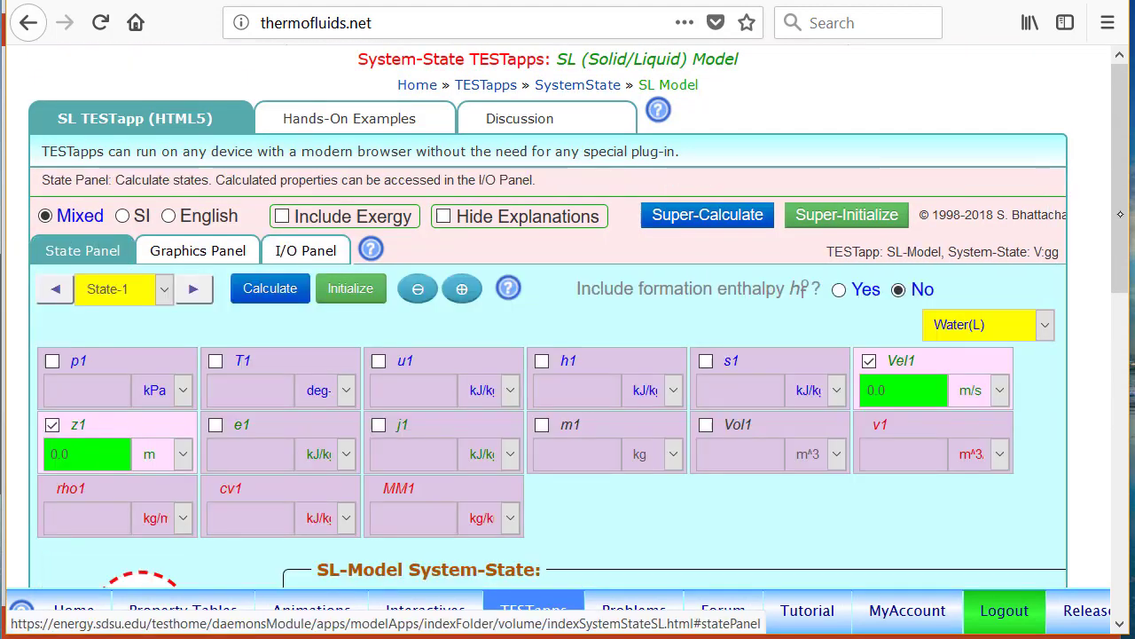
scroll(86, 251, "down", 2)
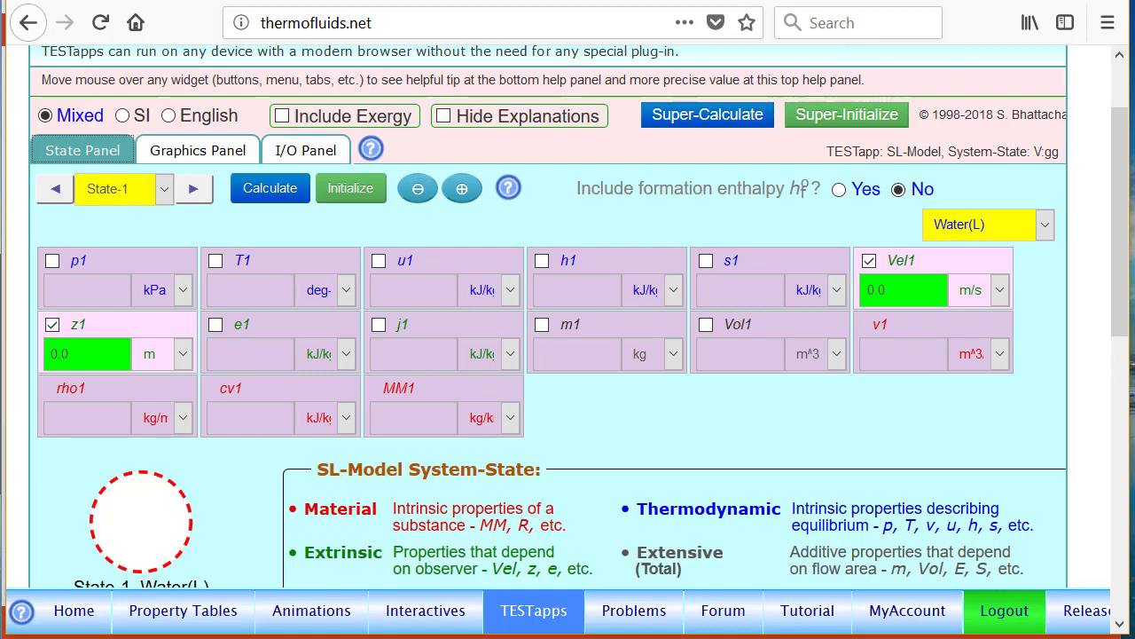
left_click(1047, 225)
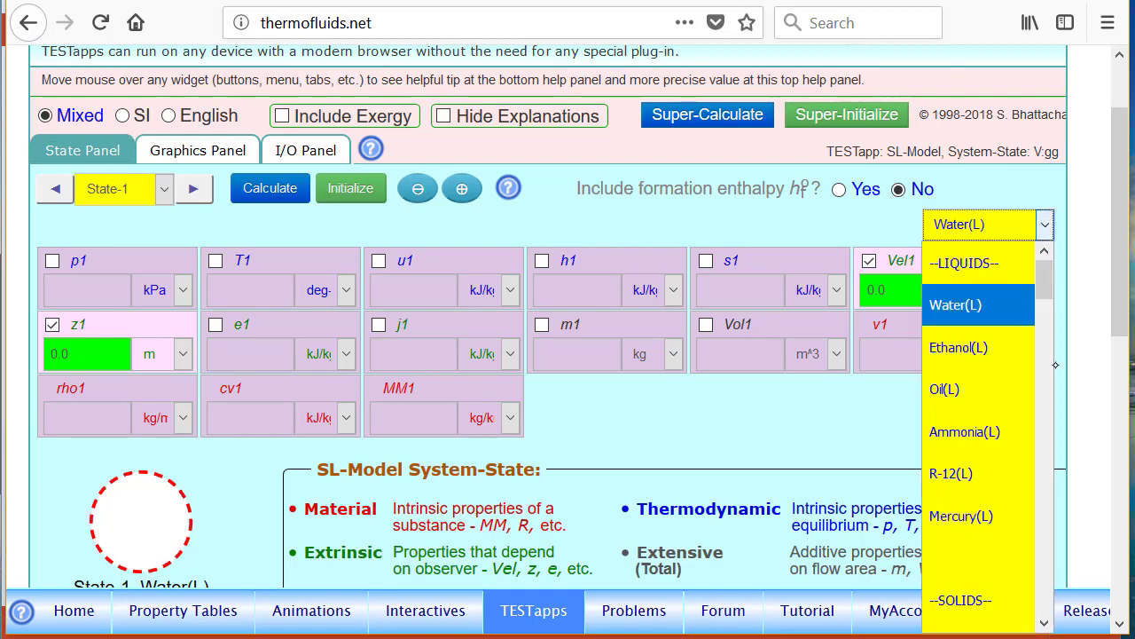
scroll(1047, 283, "down", 3)
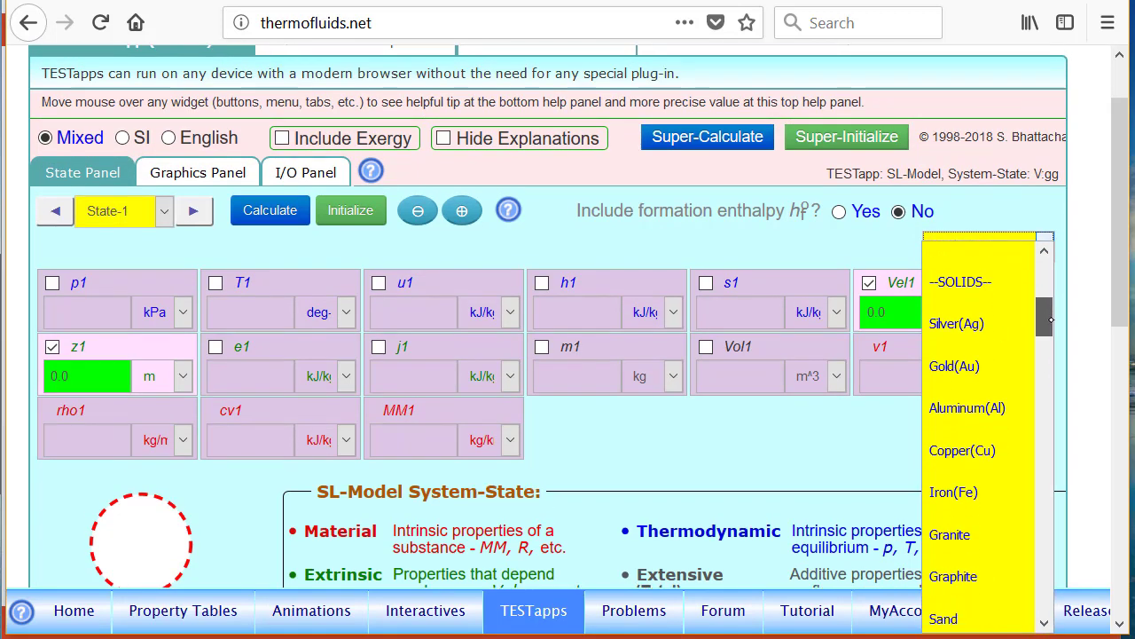
left_click(975, 493)
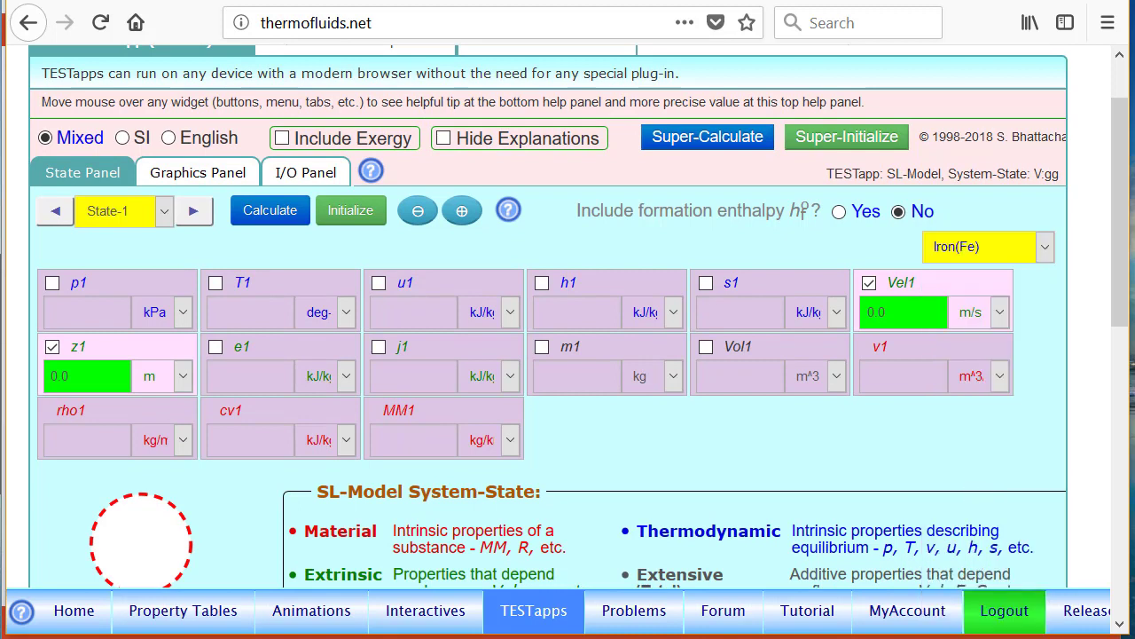
- Make T1 an input with value 30 and keep deg-C as its unit
left_click(263, 284)
type("0")
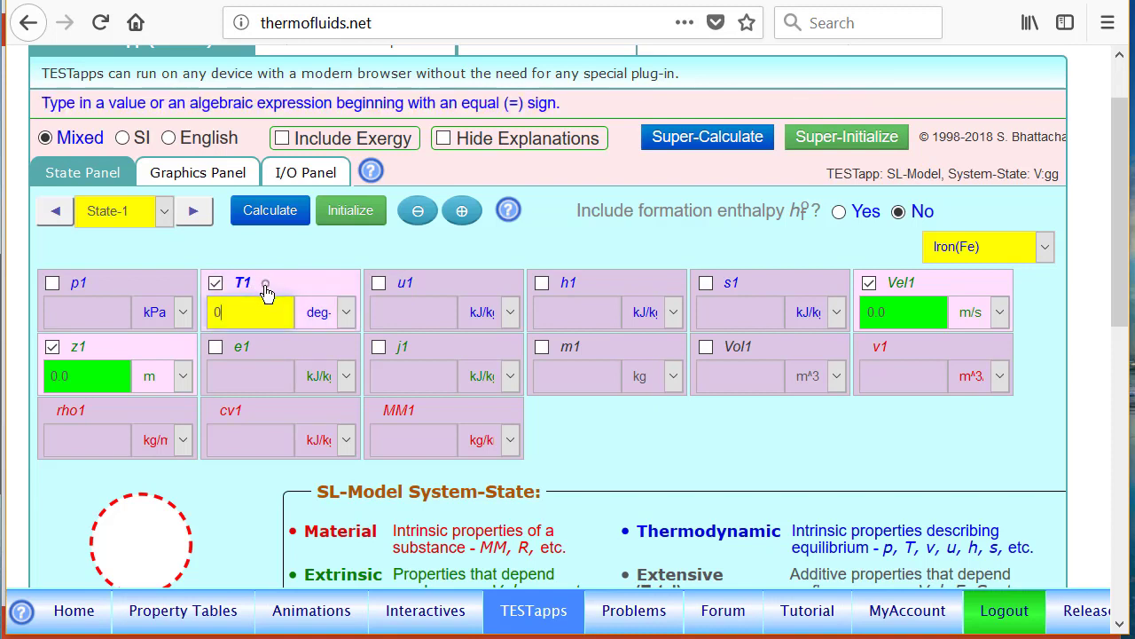
left_click(266, 291)
left_click(234, 311)
type("0")
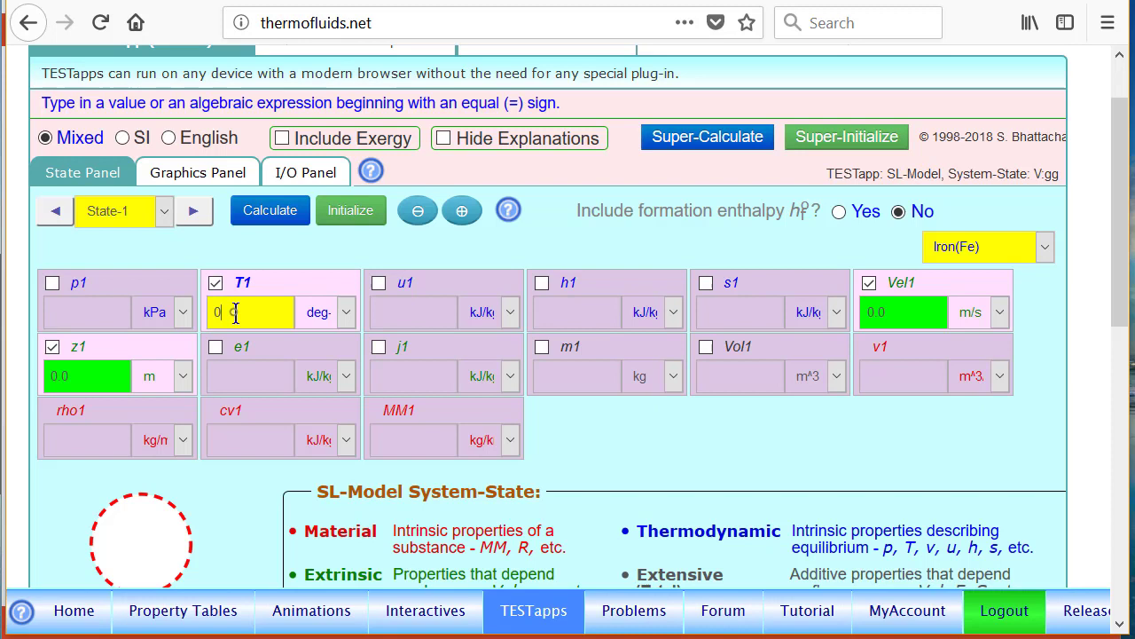
left_click(277, 289)
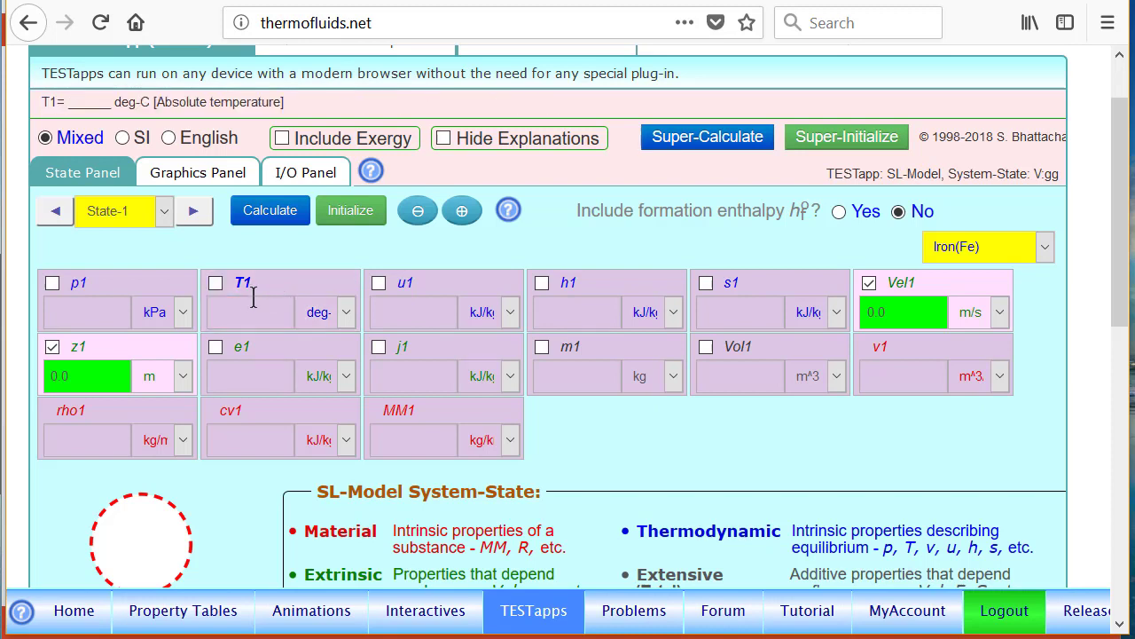
left_click(243, 304)
type("0")
left_click(278, 287)
left_click(253, 305)
type("0")
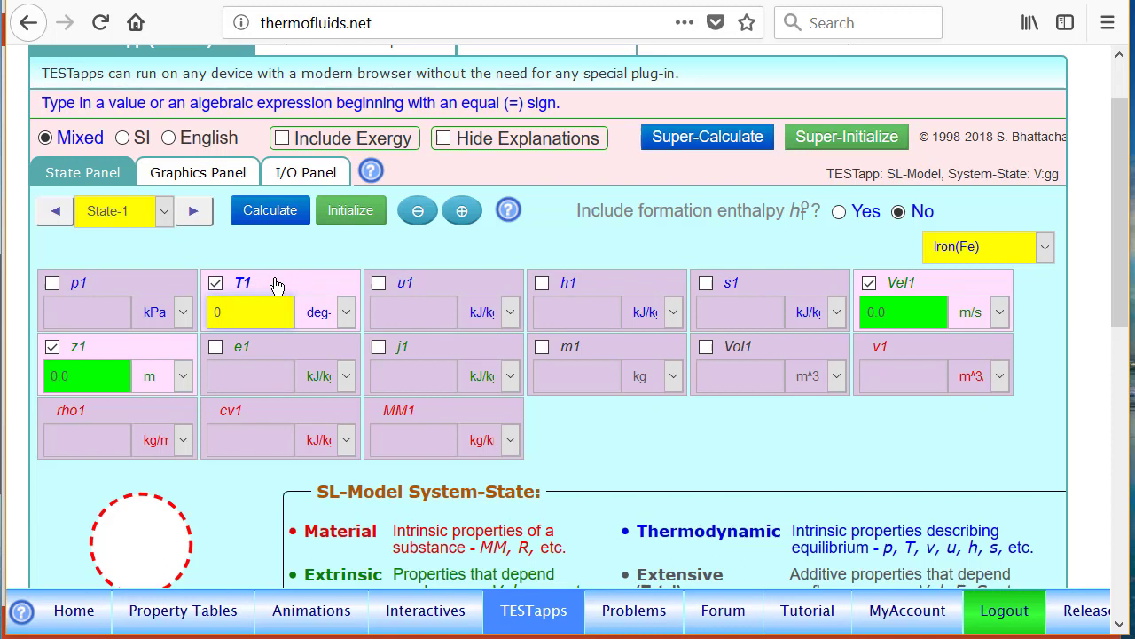
type("3")
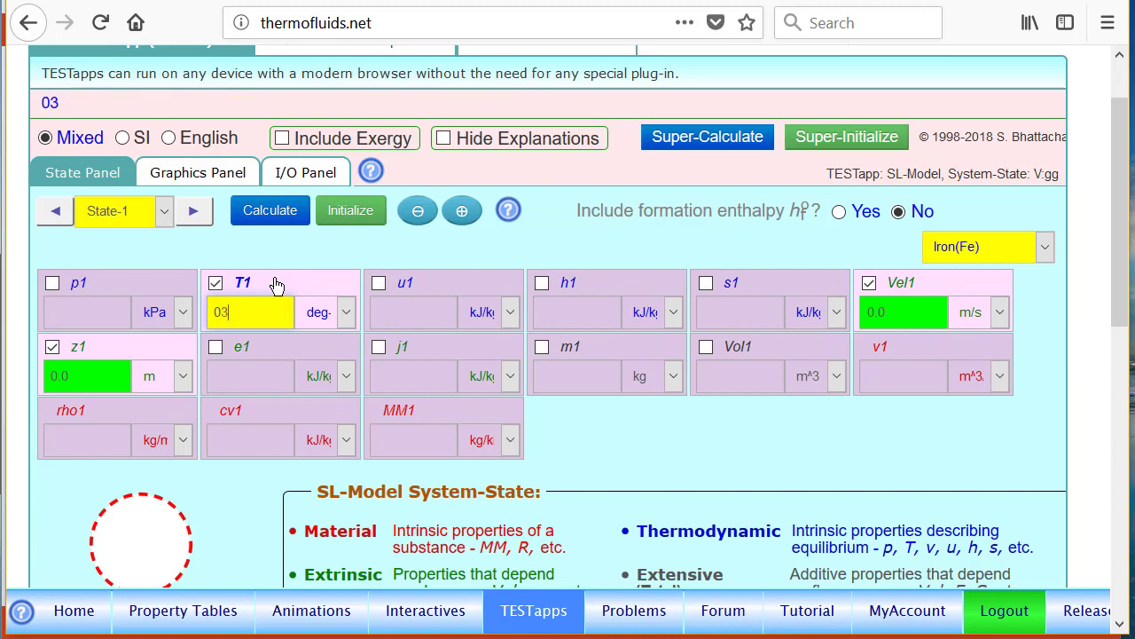
type("0")
left_click(346, 314)
left_click(331, 352)
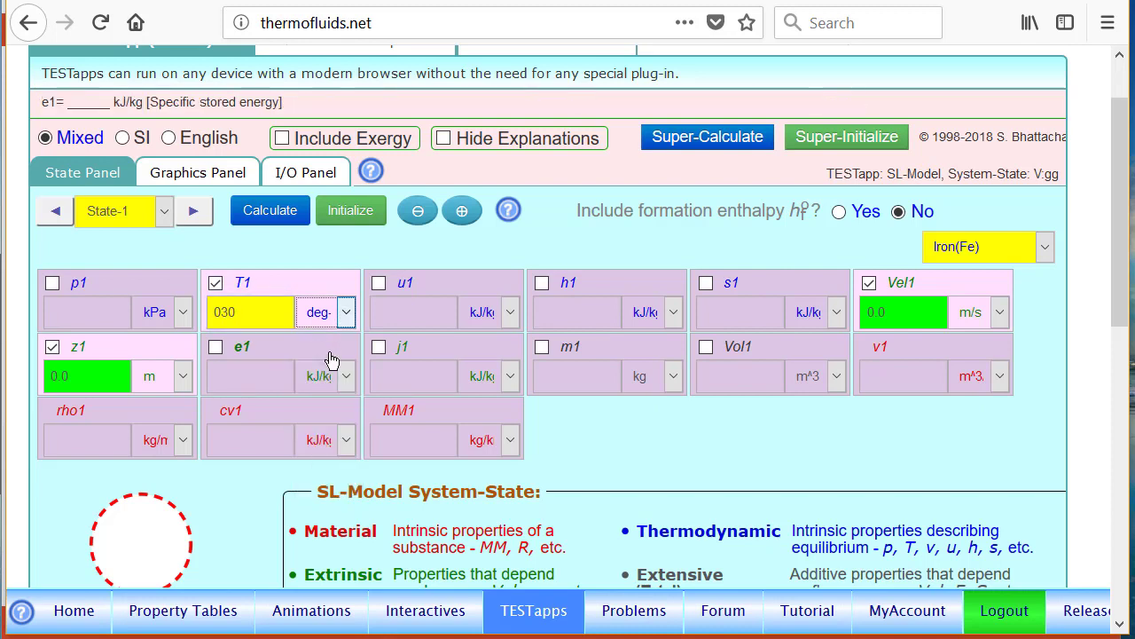
- Circle the Vel1 and z1 fields for emphasis, then erase the circles
mouse_move(900, 264)
left_mouse_down()
mouse_move(885, 264)
mouse_move(922, 293)
mouse_move(916, 278)
left_mouse_up()
mouse_move(74, 328)
left_mouse_down()
mouse_move(60, 397)
mouse_move(81, 341)
left_mouse_up()
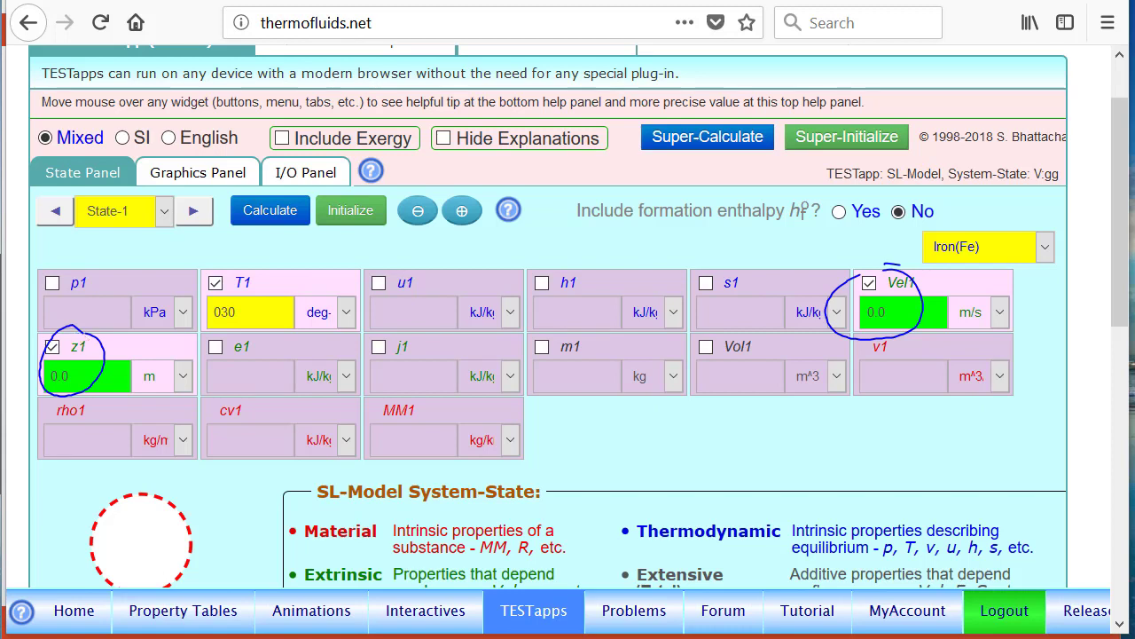
key("Escape")
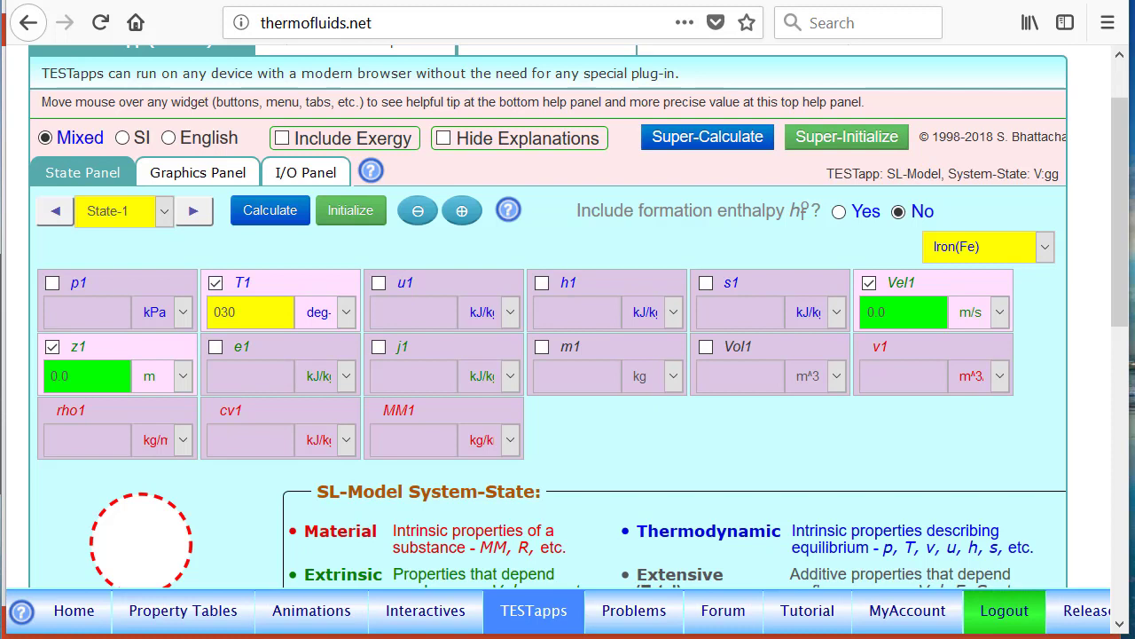
- Enter mass m1 = 50 kg and try checking Vol1 as another input
left_click(588, 355)
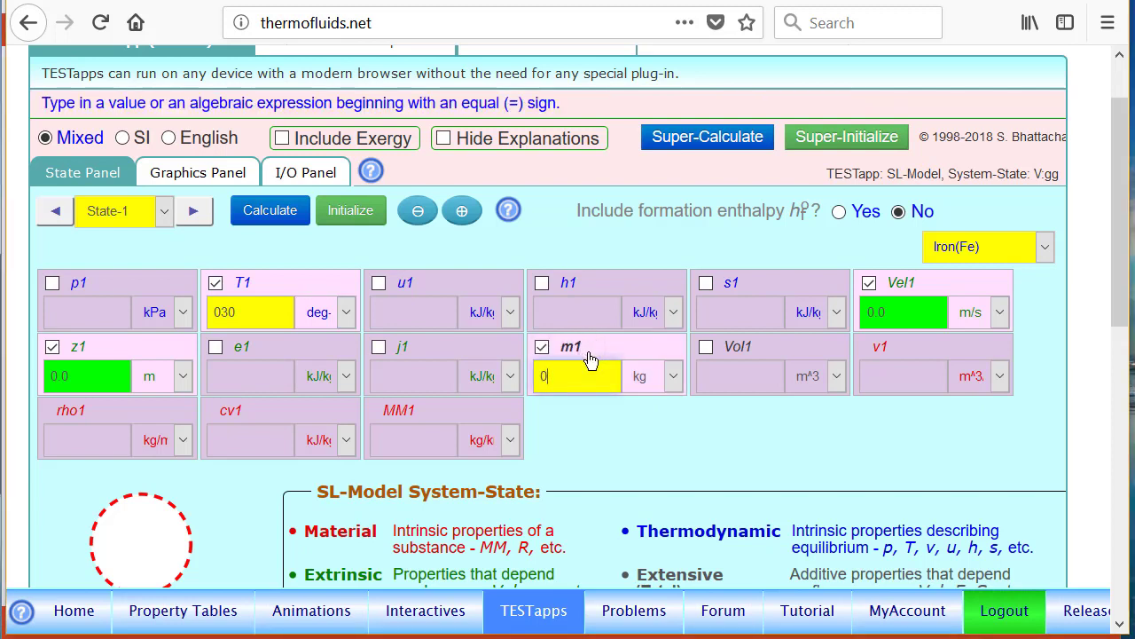
type("50")
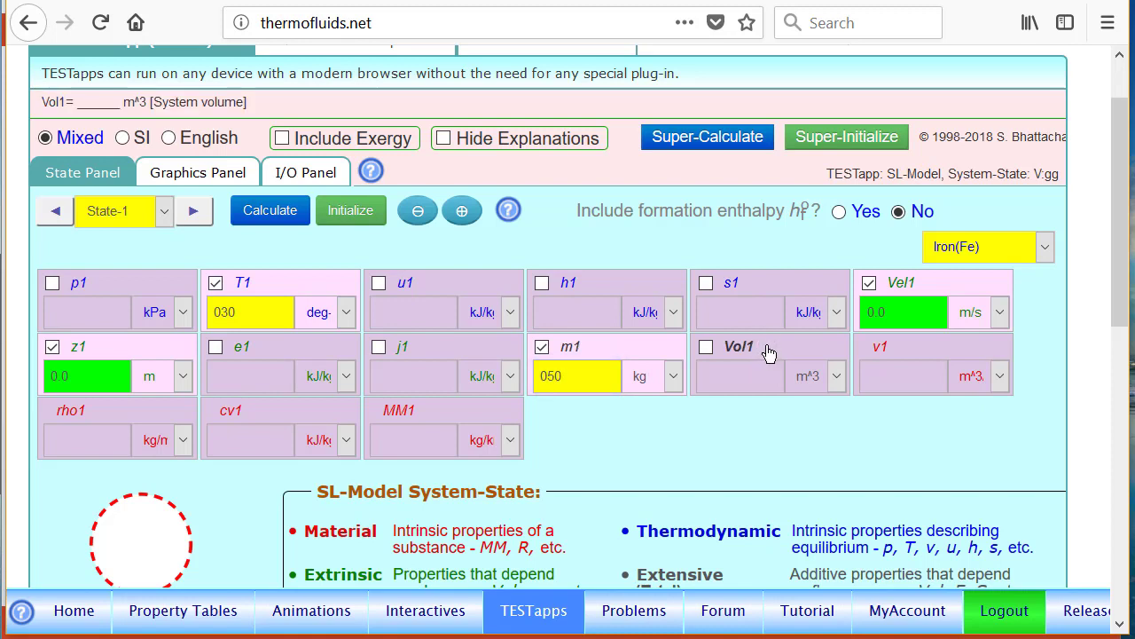
left_click(745, 374)
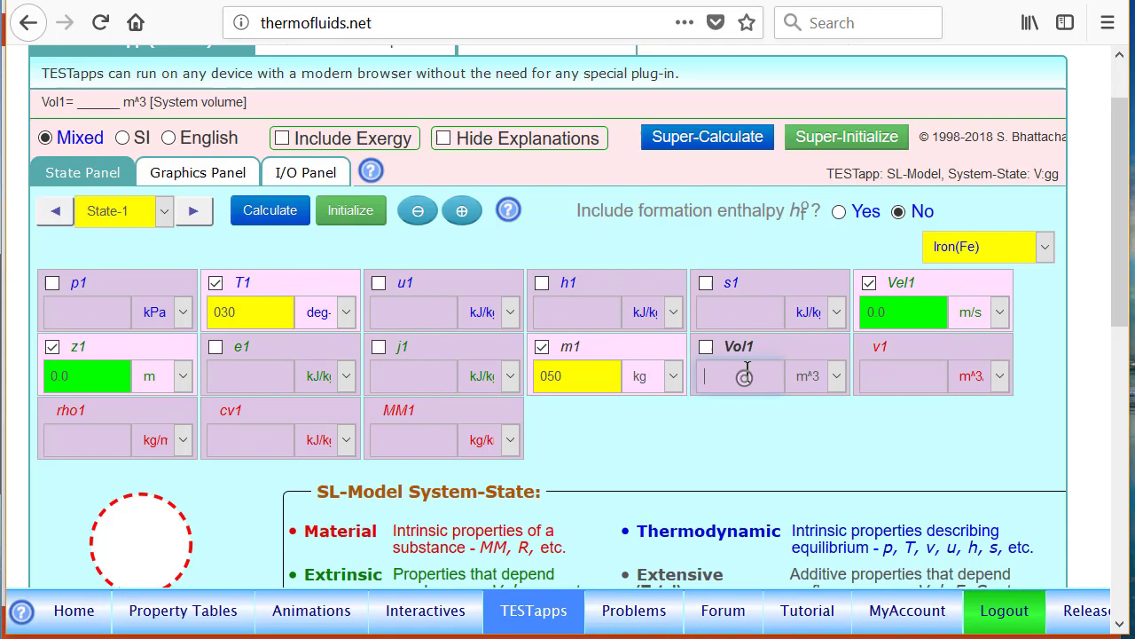
left_click_drag(1119, 237, 1113, 332)
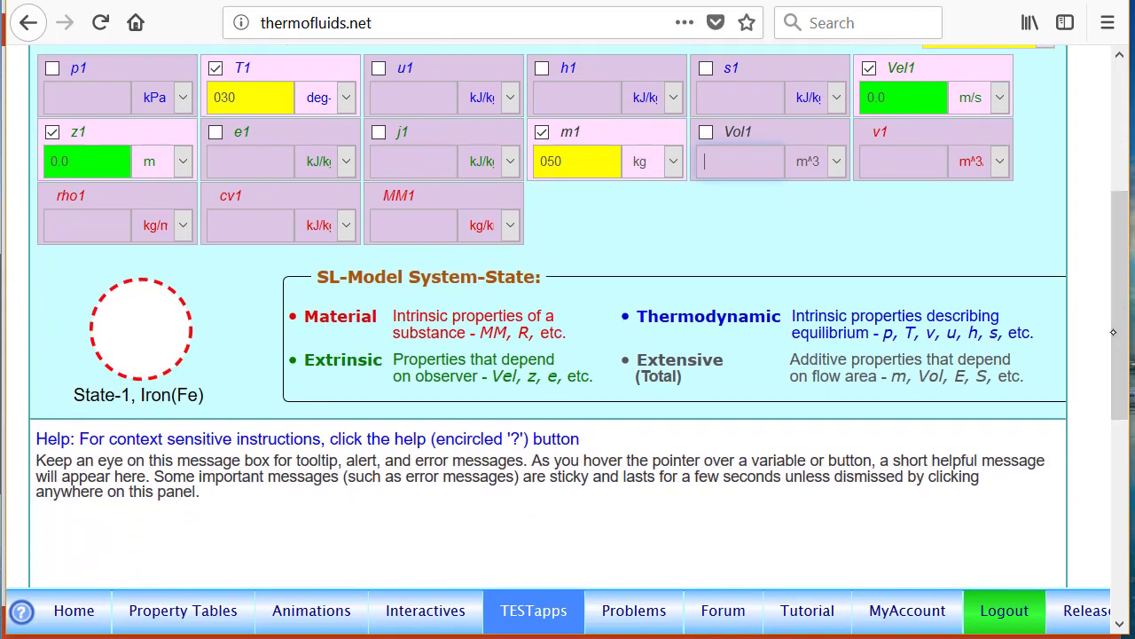
- Circle the help message saying Vol1 can't also be independent, erase it, and retry Vol1
mouse_move(748, 144)
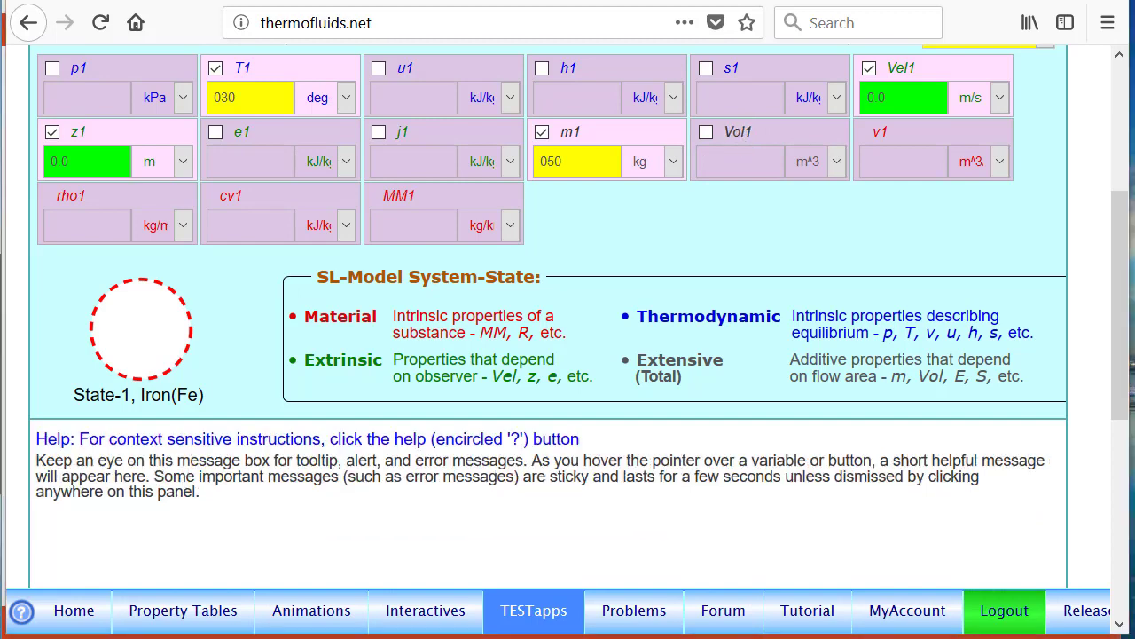
scroll(58, 503, "down", 2)
mouse_move(274, 334)
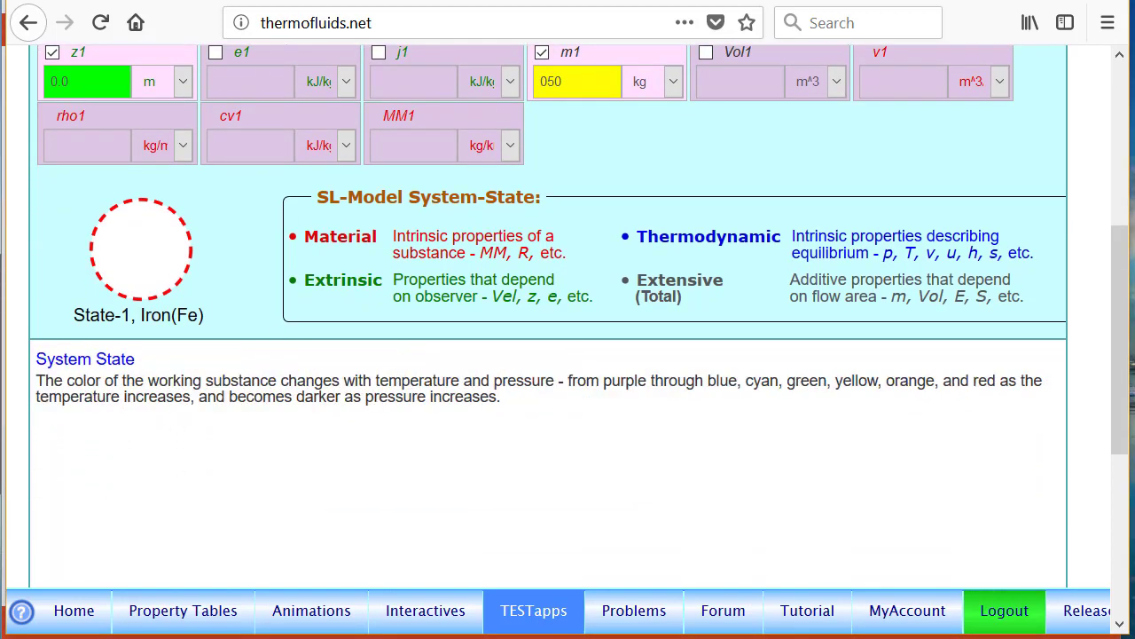
mouse_move(51, 355)
left_mouse_down()
mouse_move(66, 423)
mouse_move(560, 385)
mouse_move(84, 383)
left_mouse_up()
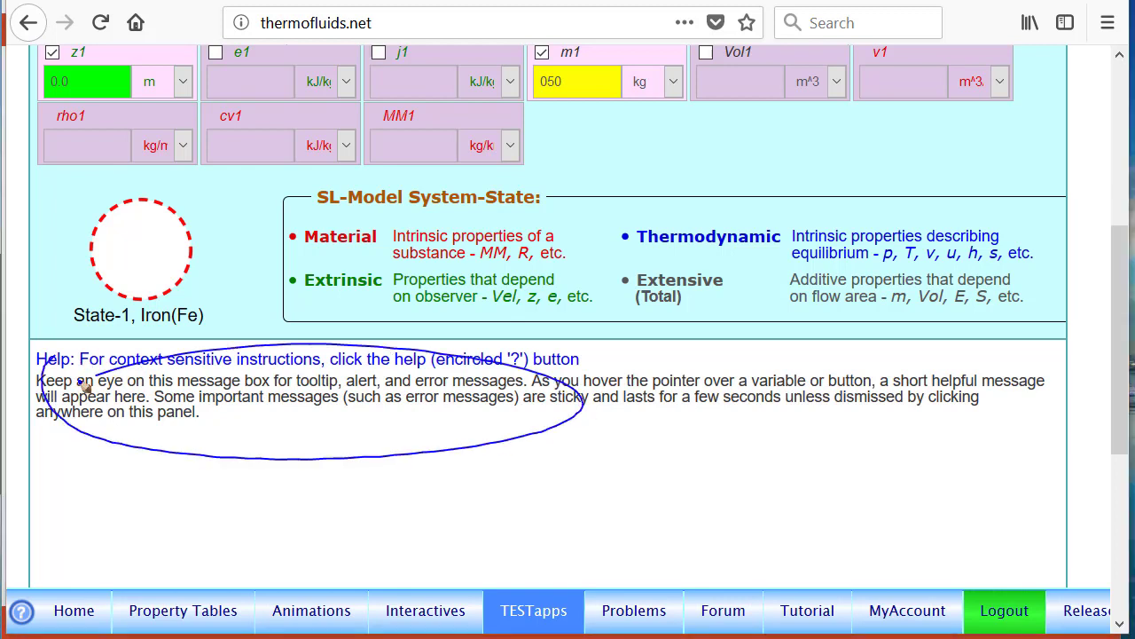
key("Escape")
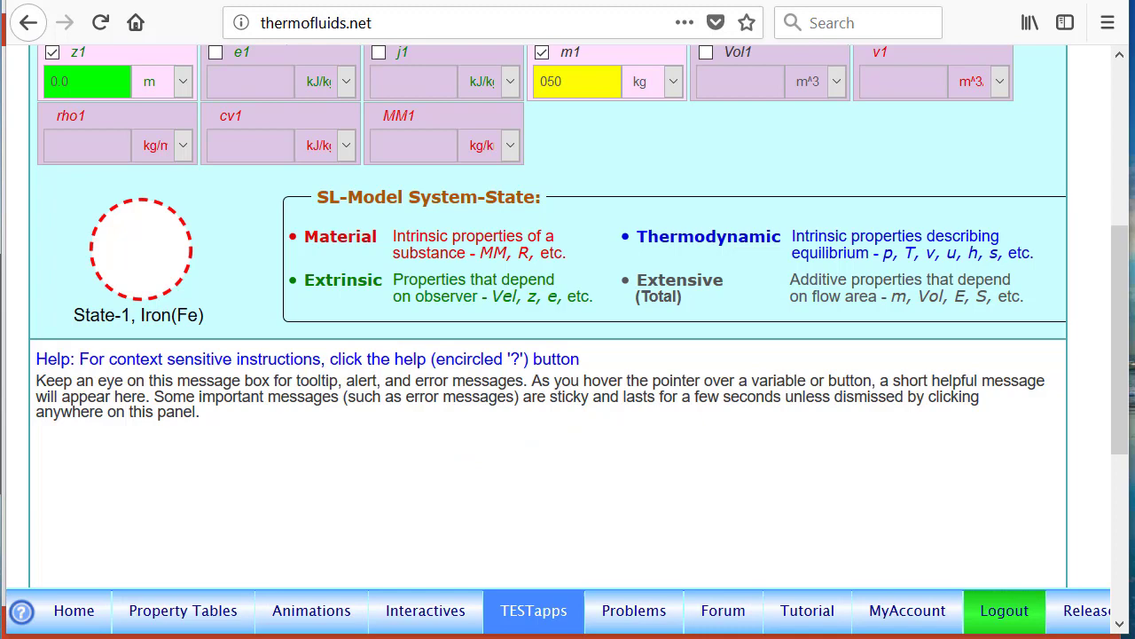
scroll(568, 311, "up", 2)
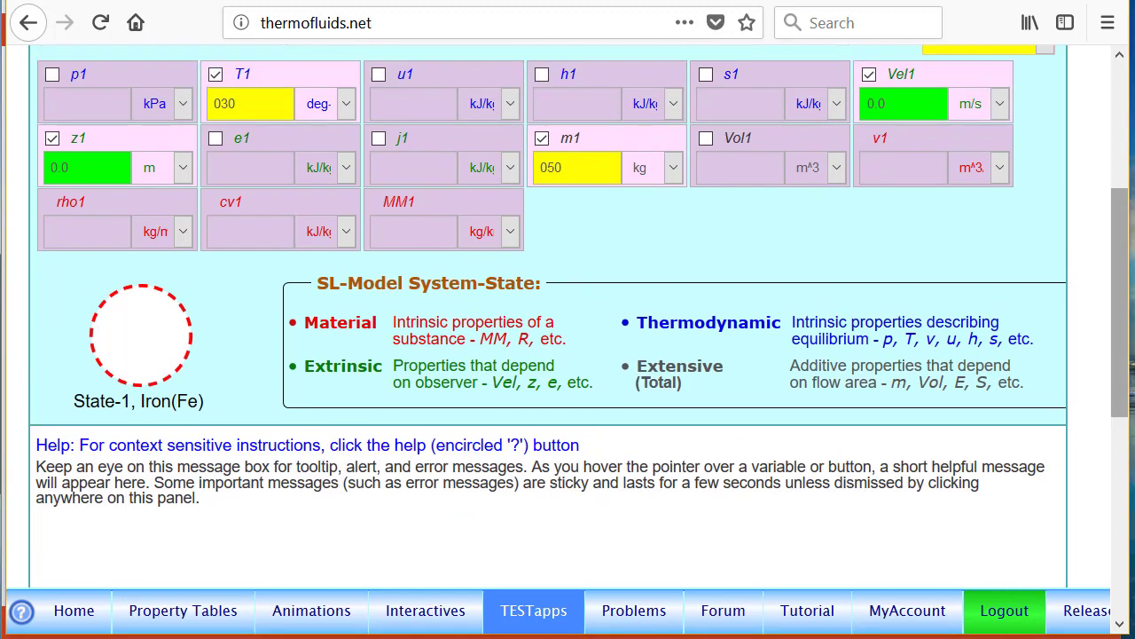
left_click(761, 142)
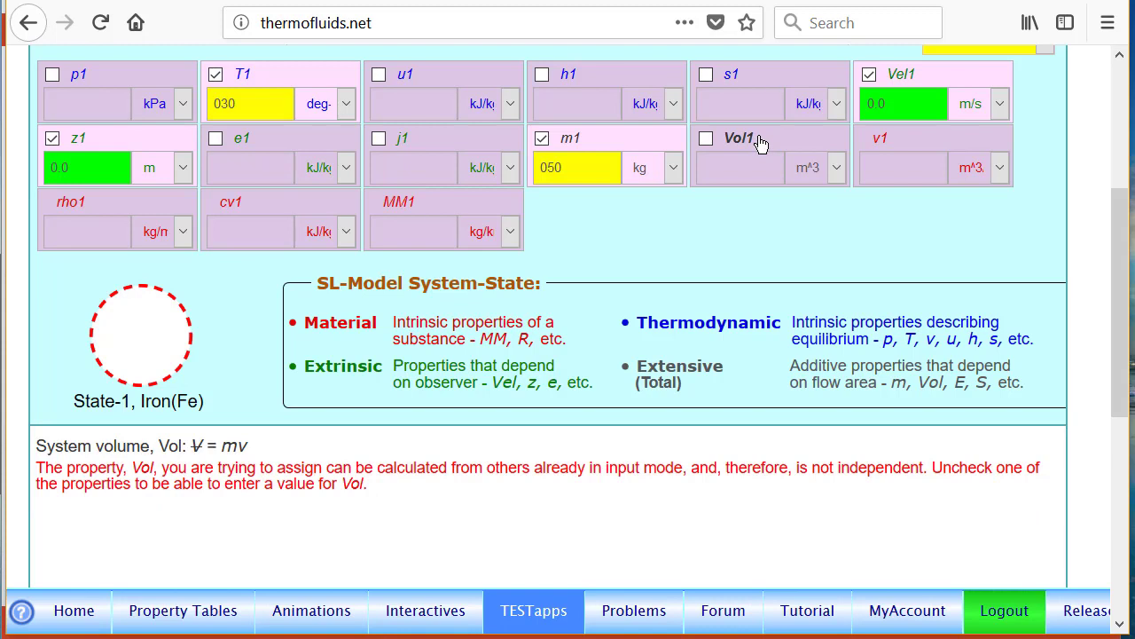
left_click_drag(1118, 220, 1115, 91)
scroll(1115, 91, "down", 1)
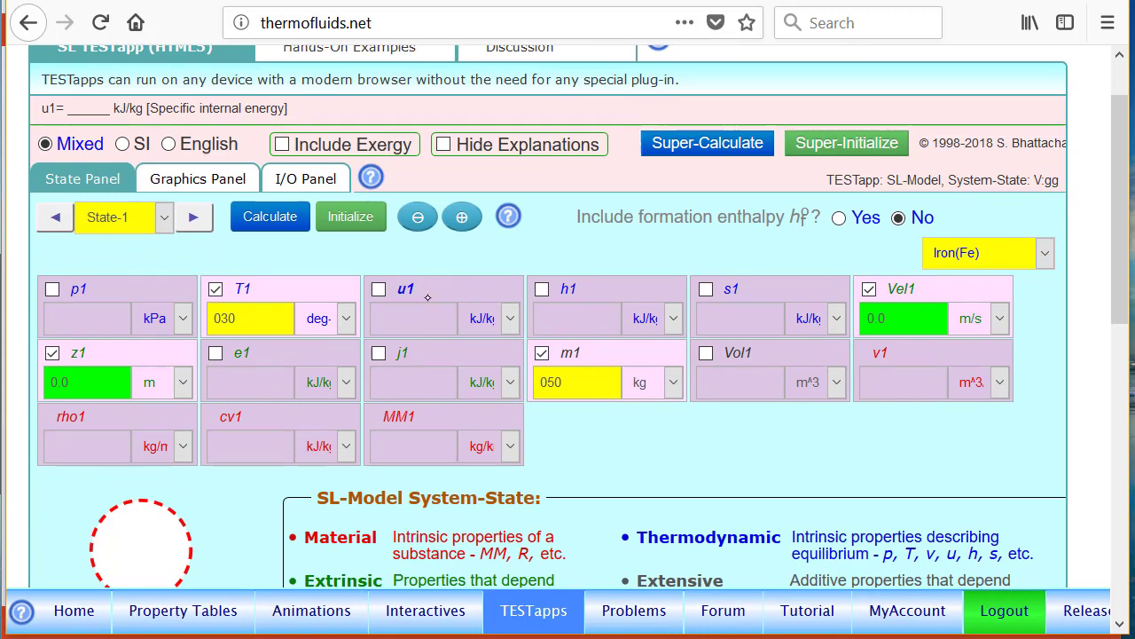
- Restore T1 = 30 as the input after trying u1, and calculate iron State-1
left_click(258, 293)
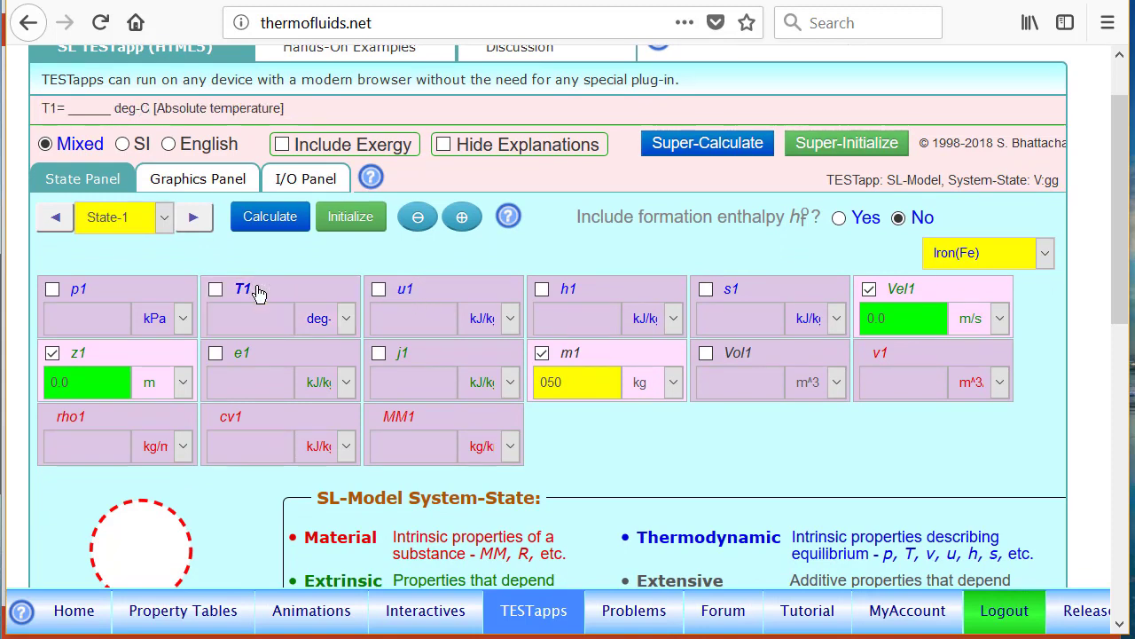
left_click(431, 295)
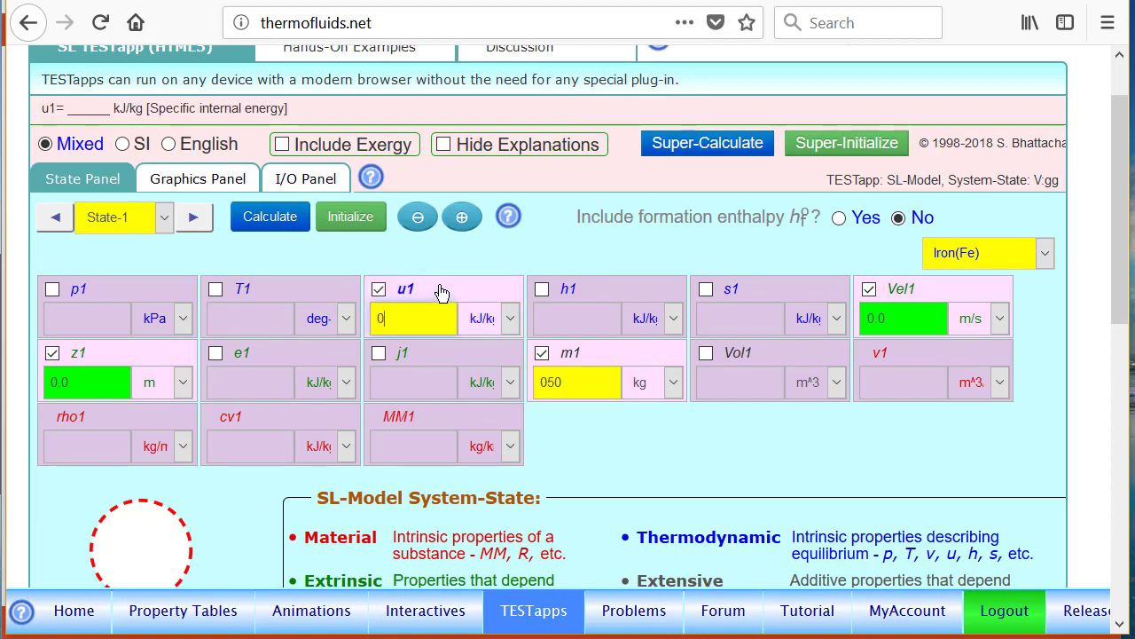
left_click(438, 293)
left_click(278, 290)
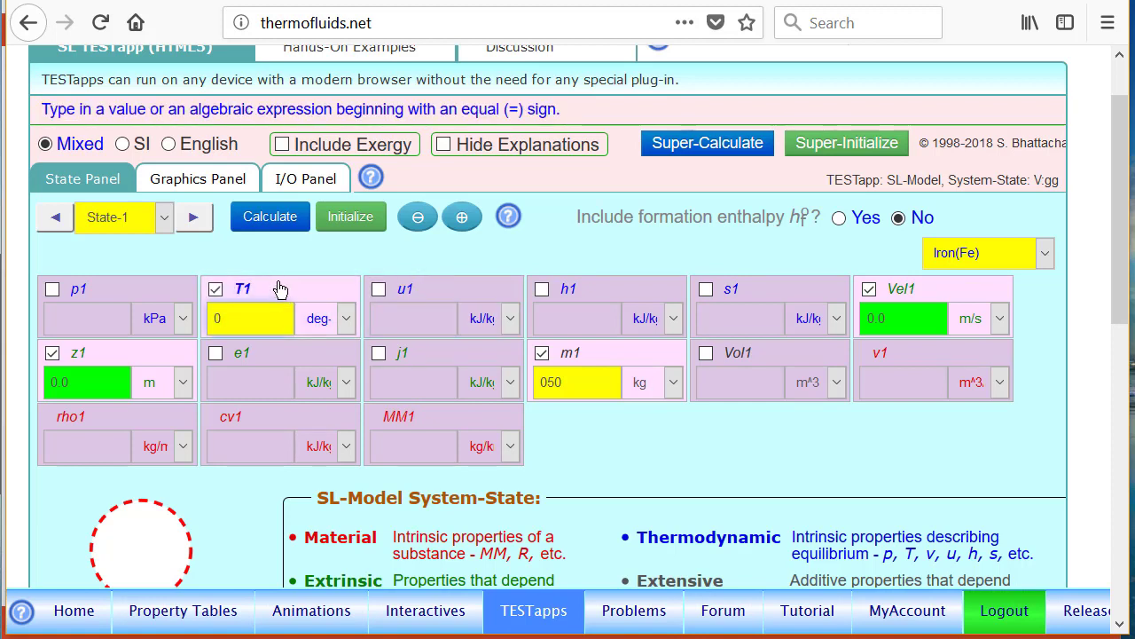
type("30")
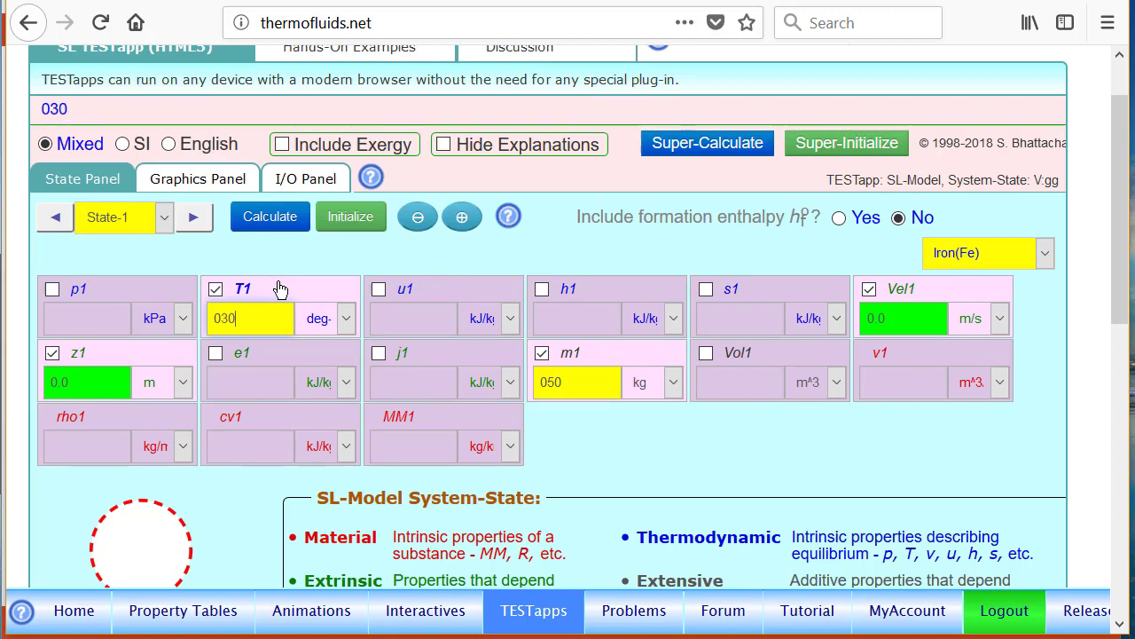
left_click(257, 222)
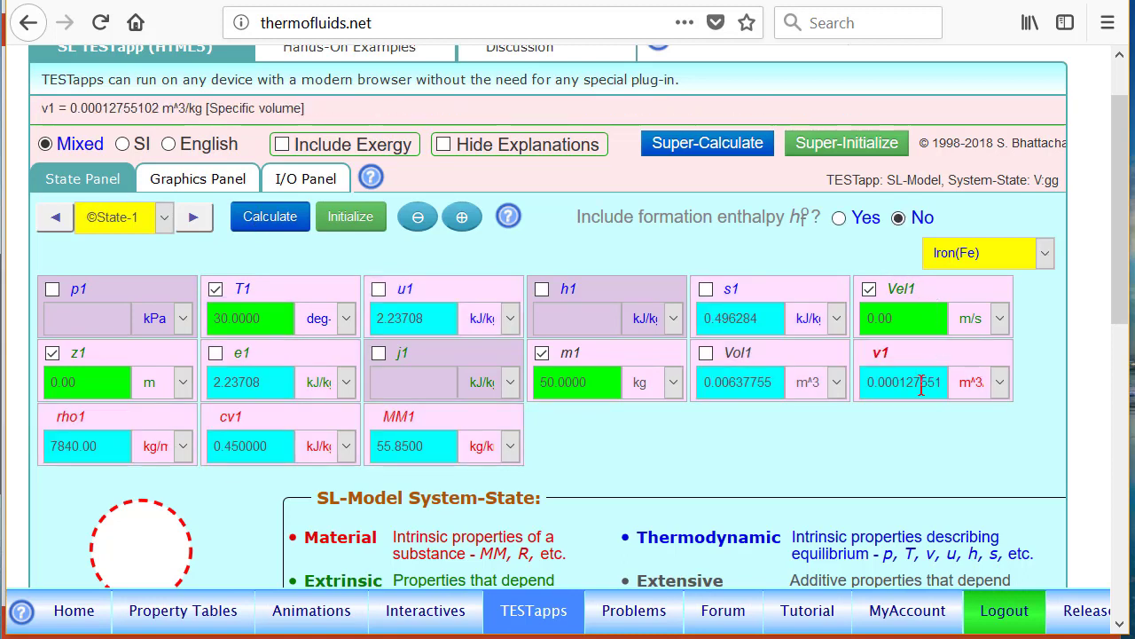
scroll(922, 383, "down", 3)
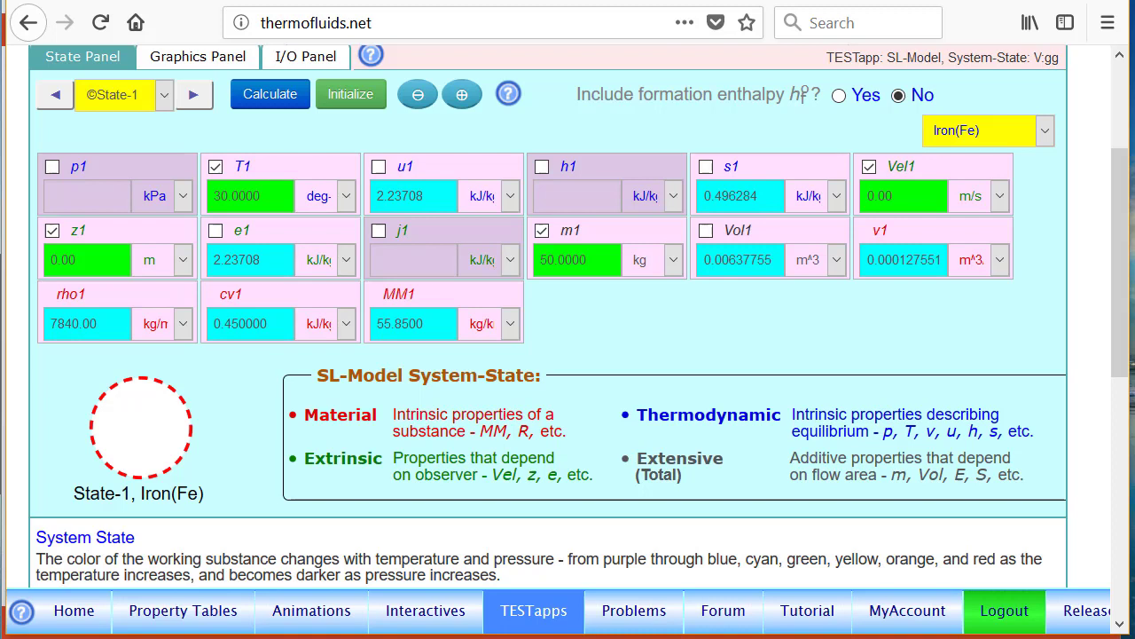
- On State-2, set mass m2 to =m1 and temperature T2 to 300
left_click(194, 98)
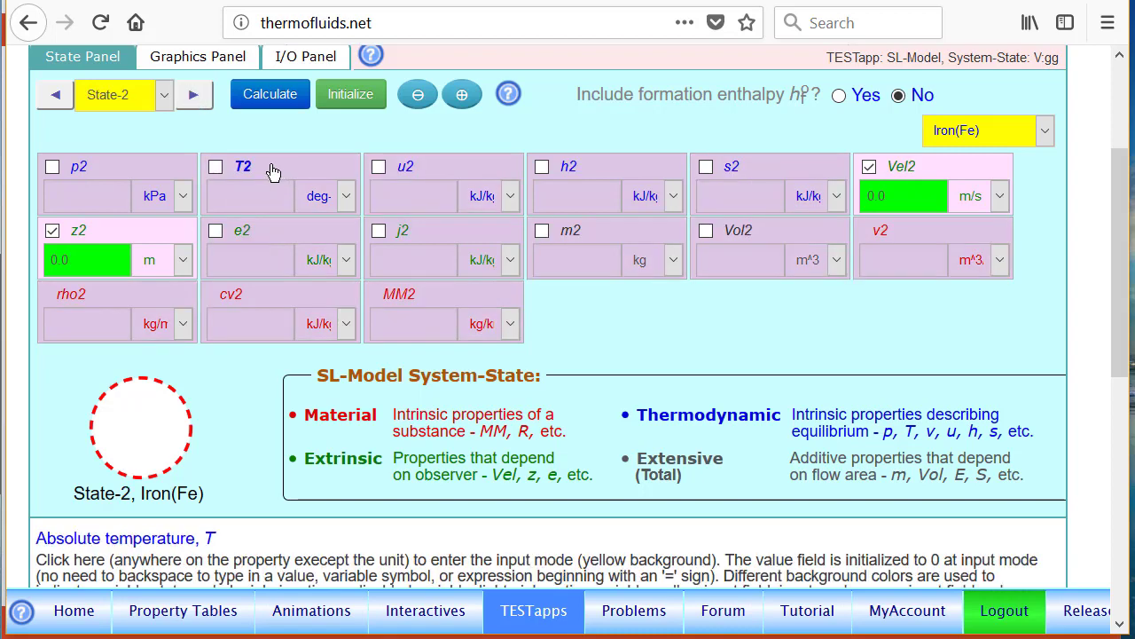
left_click(591, 231)
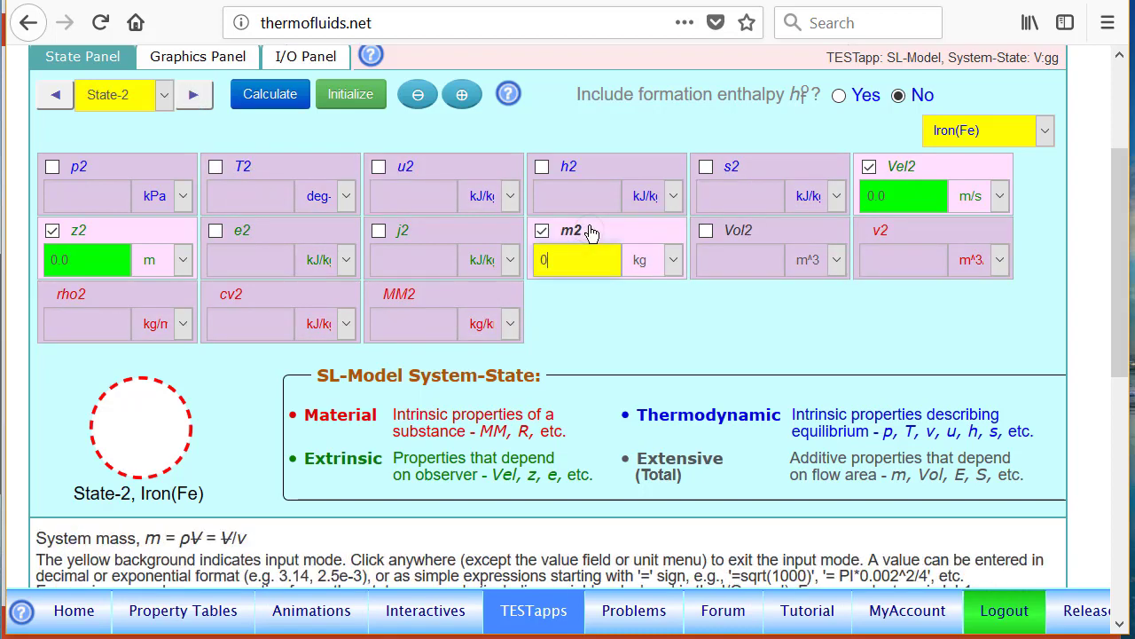
key("BackSpace")
type("=m1")
left_click(275, 172)
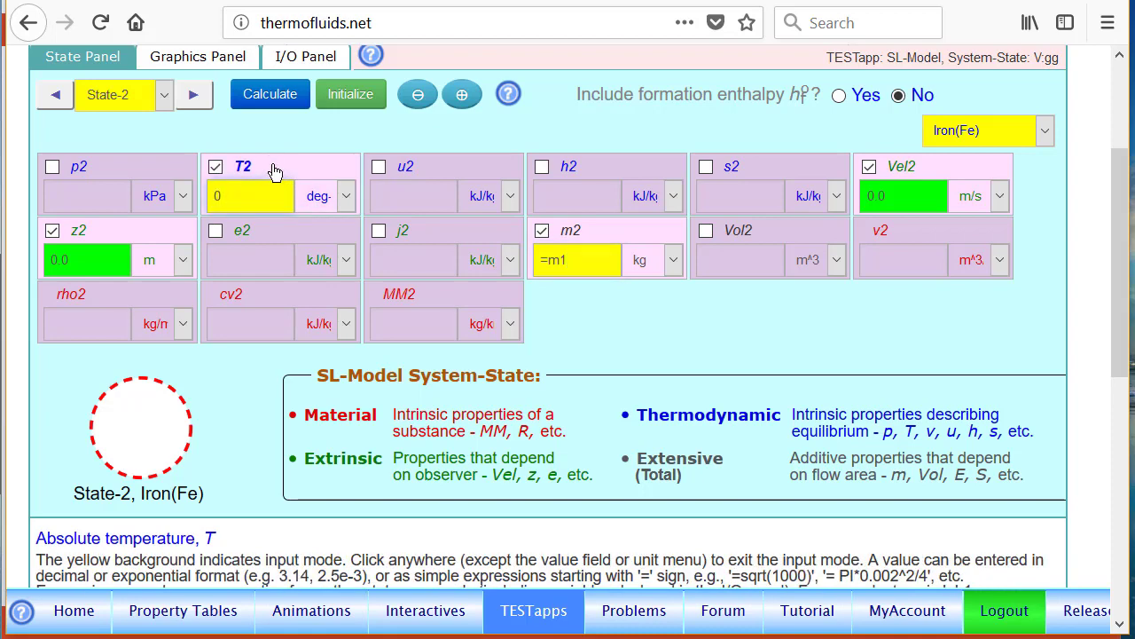
type("300")
- Set Vel2 = 50 m/s and z2 = 50 m and calculate State-2 (u2 = 123.737 kJ/kg)
left_click(918, 172)
left_click(915, 173)
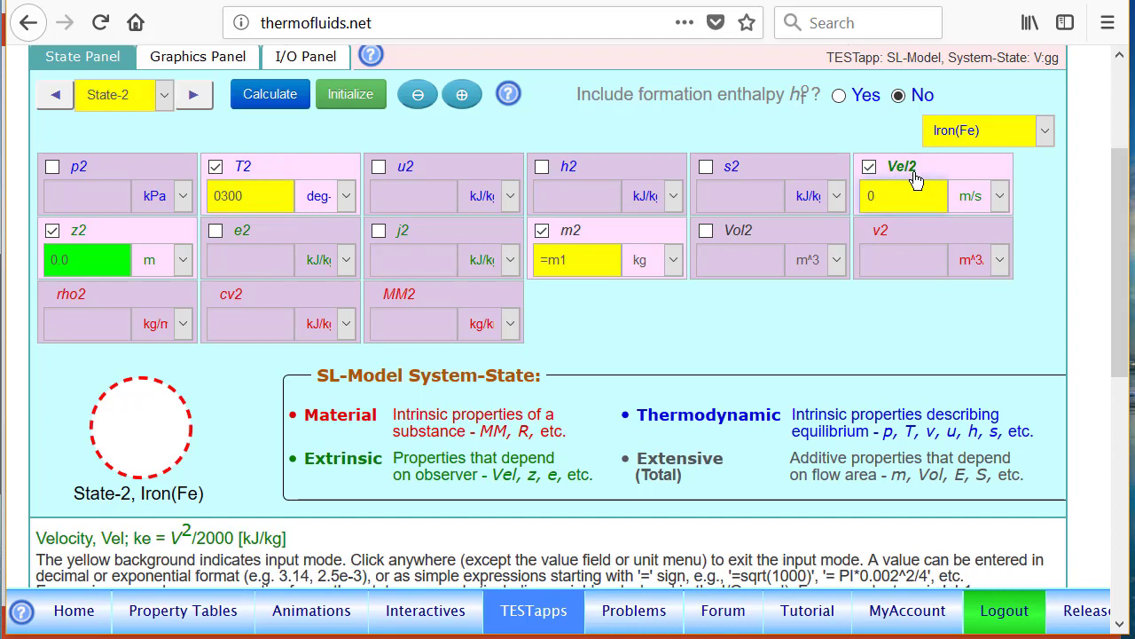
key("BackSpace")
type("50")
left_click(101, 234)
left_click(100, 235)
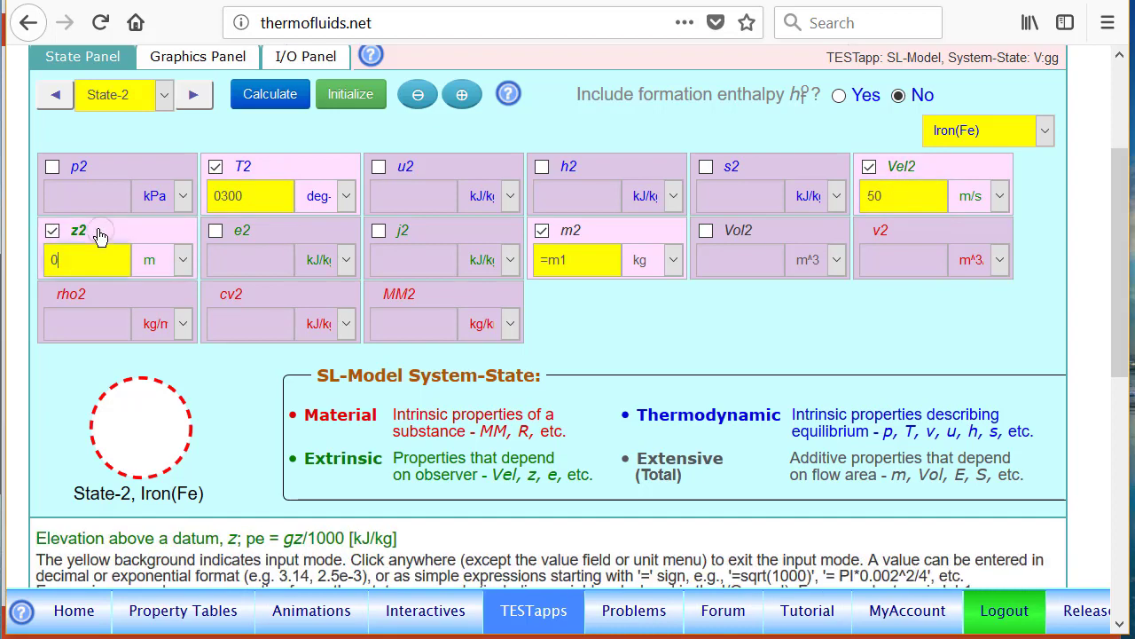
key("BackSpace")
type("50")
key("Return")
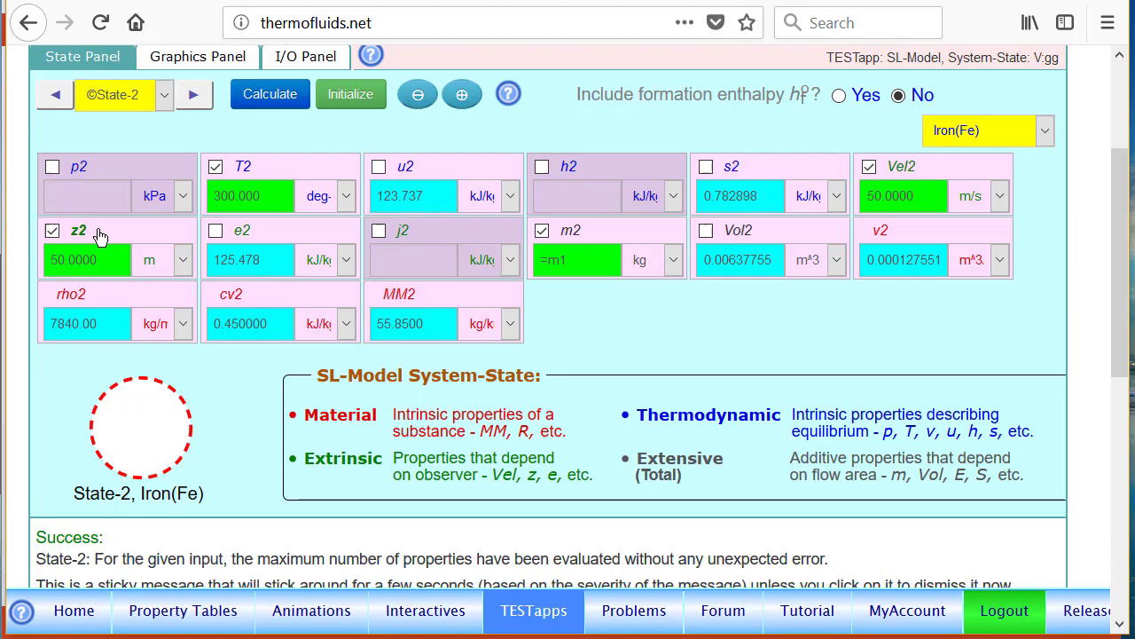
mouse_move(243, 230)
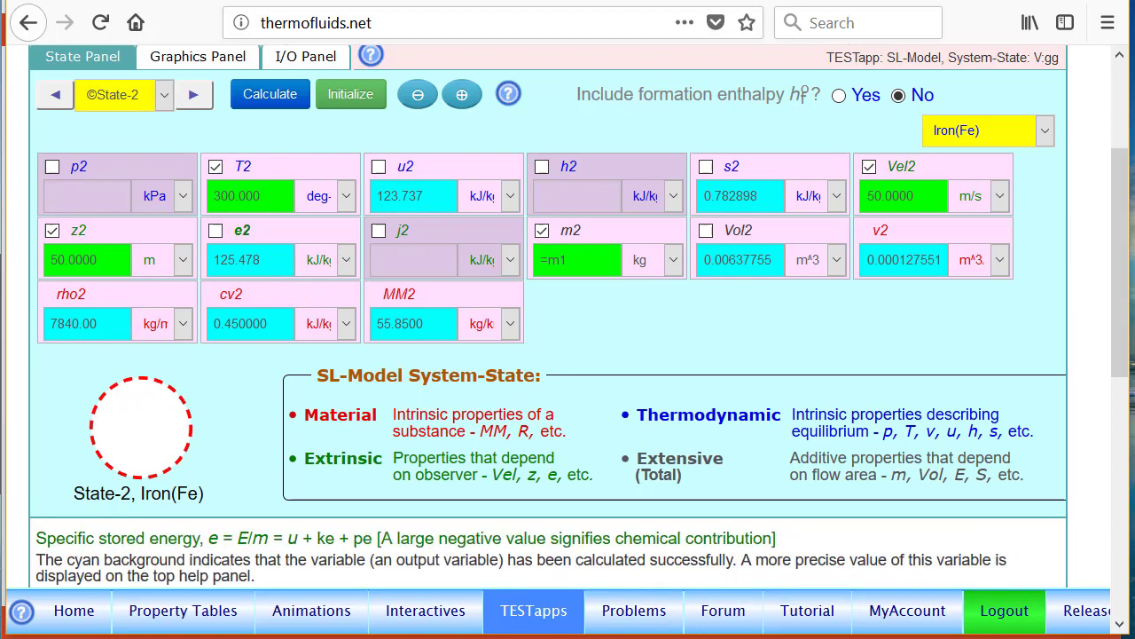
mouse_move(411, 248)
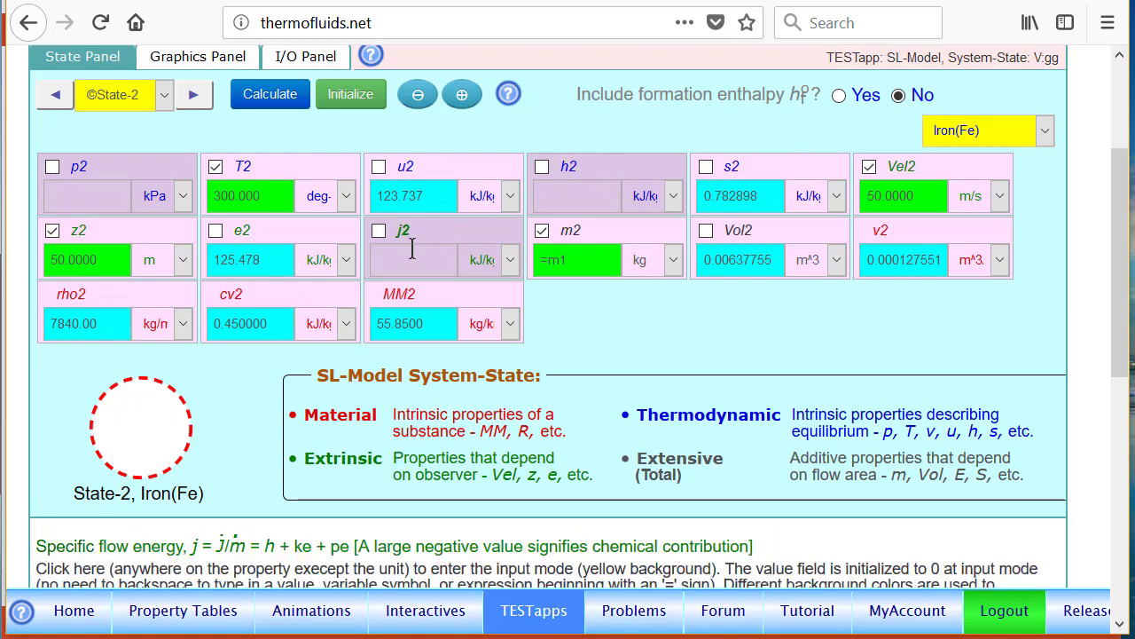
mouse_move(98, 174)
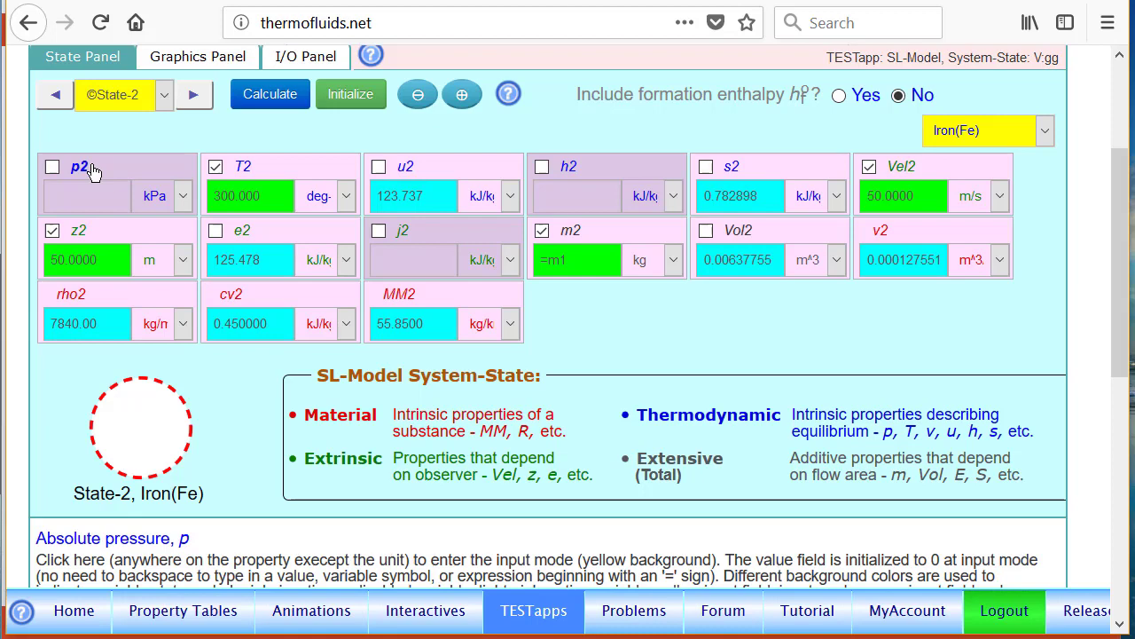
left_click_drag(1121, 203, 1122, 170)
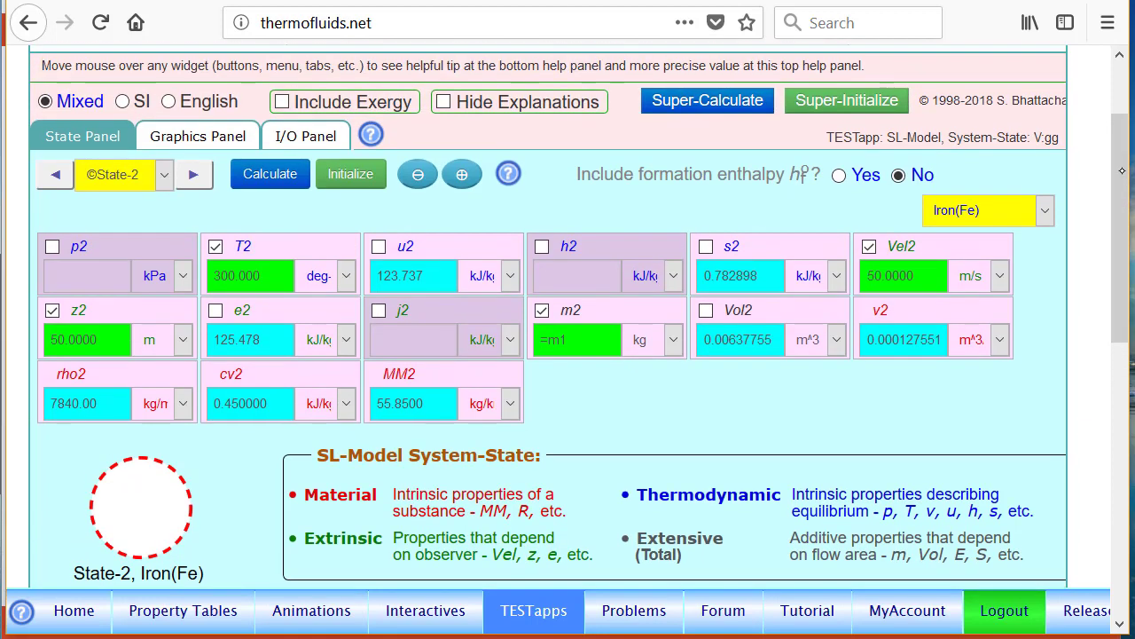
- Type deltaE=m1*(e2-e1); in the I/O Panel Input Area and evaluate it to 6162.02 kJ
left_click(305, 135)
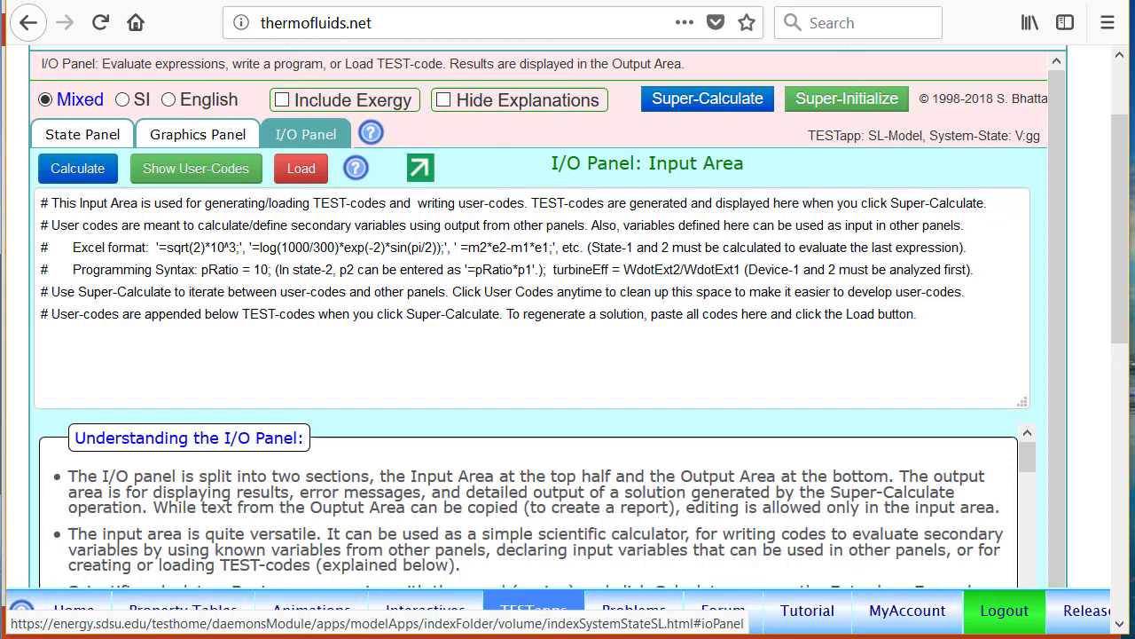
left_click(55, 340)
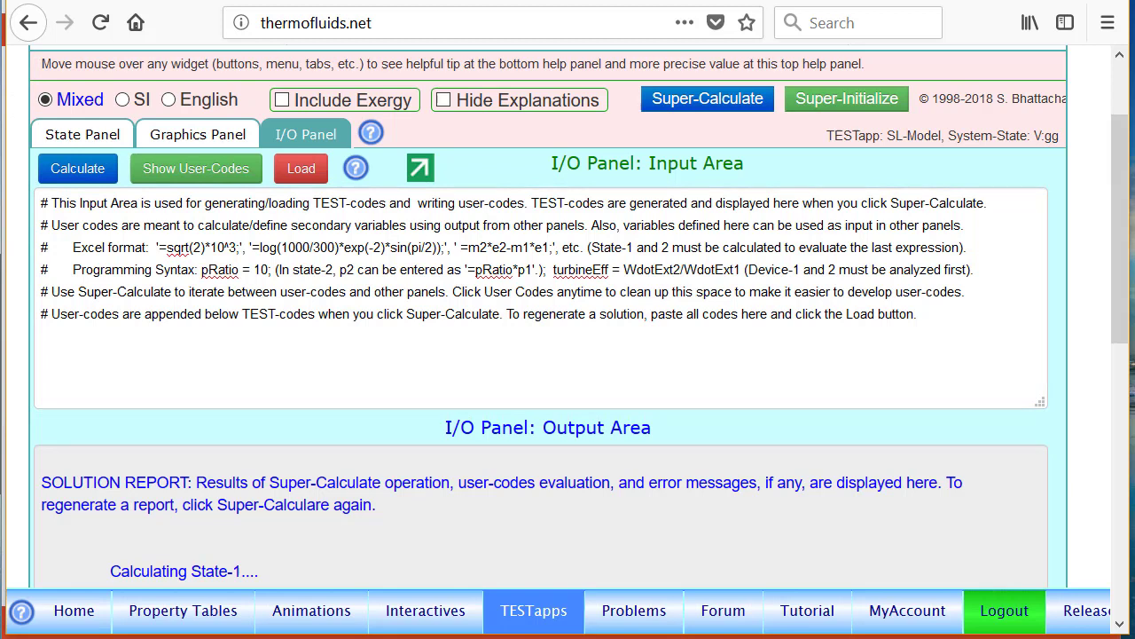
left_click(52, 340)
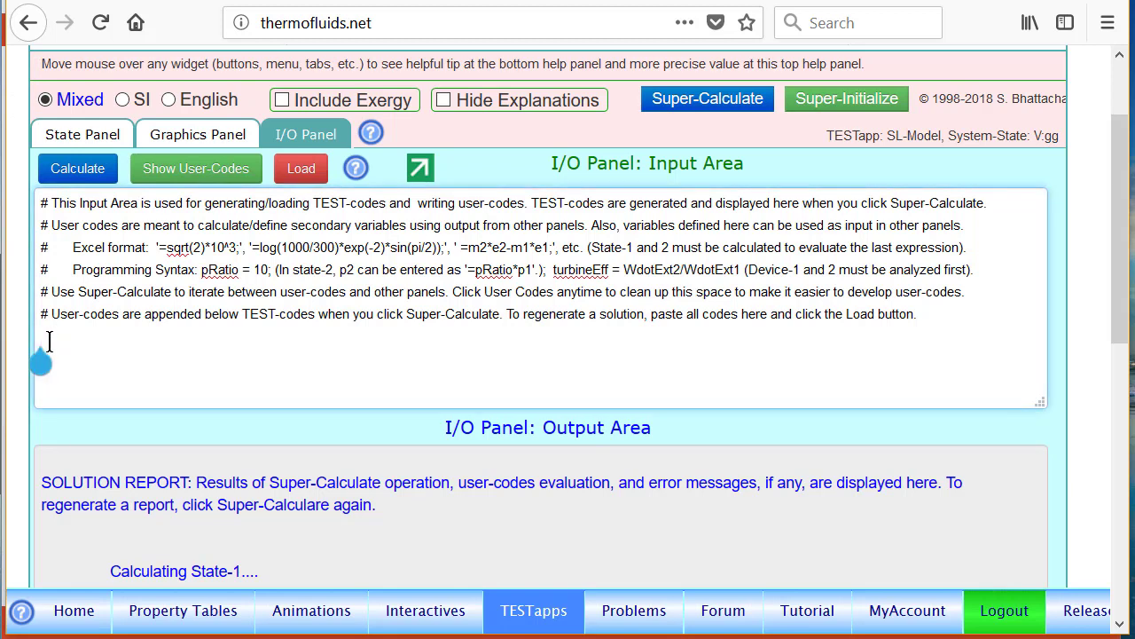
type("deltaE=m1")
type("*(e2-e1);")
key("Return")
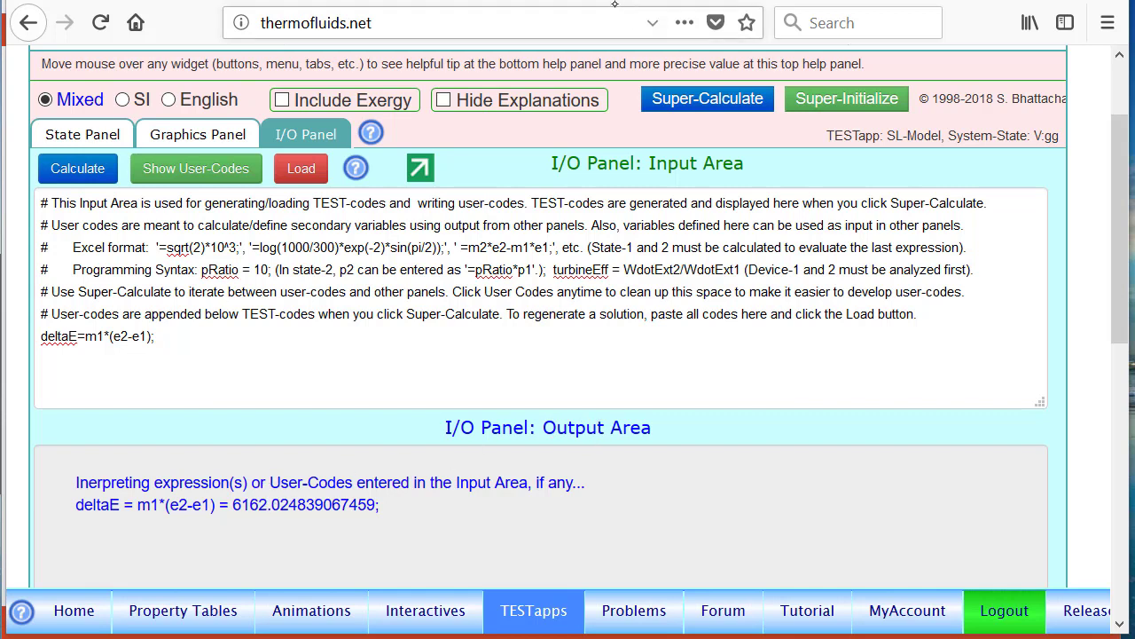
- Append /1000 to the deltaPE code and recalculate, giving deltaKE = 62.5 and deltaPE = 24.525
mouse_move(253, 489)
left_mouse_down()
mouse_move(284, 496)
mouse_move(262, 485)
left_mouse_up()
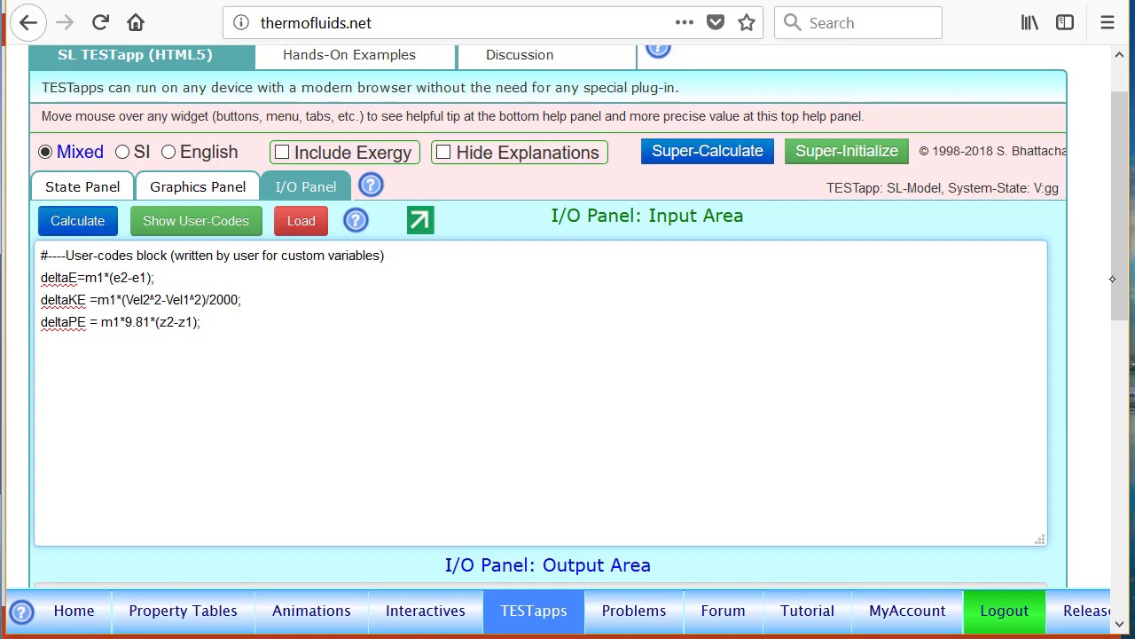
scroll(1112, 279, "down", 4)
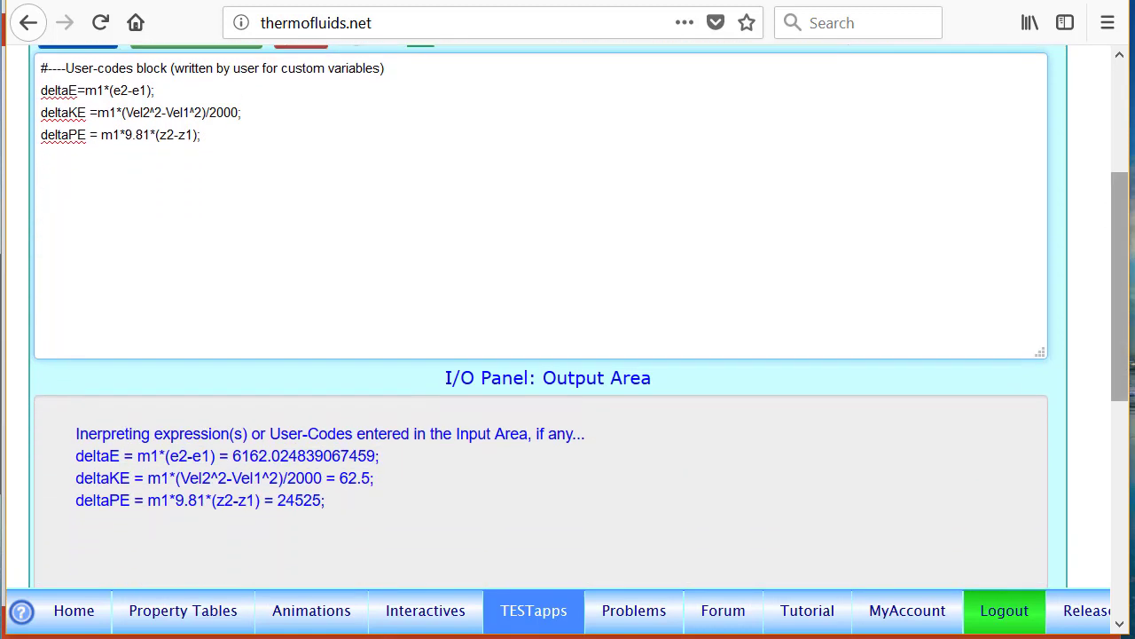
left_click(198, 134)
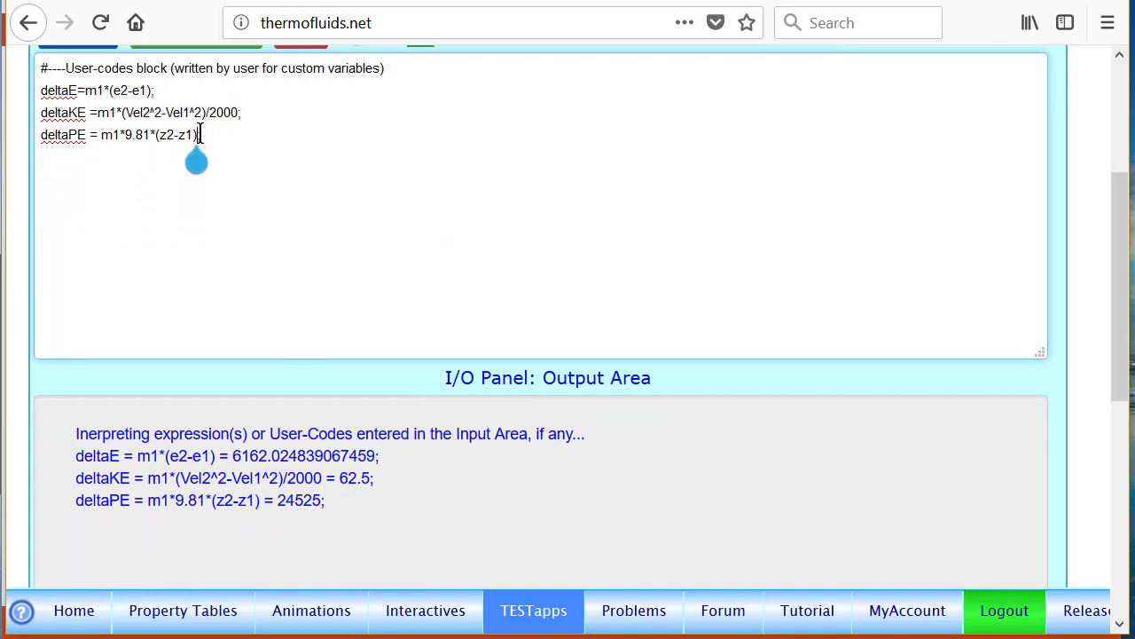
type("/1000")
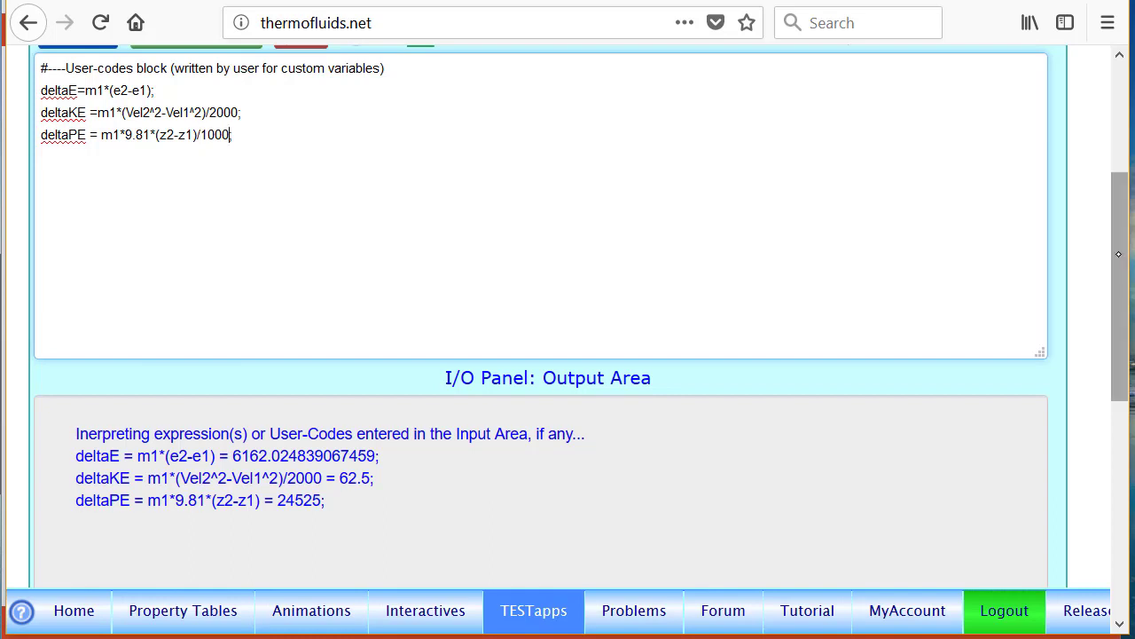
left_click_drag(1121, 285, 1120, 259)
left_click(79, 40)
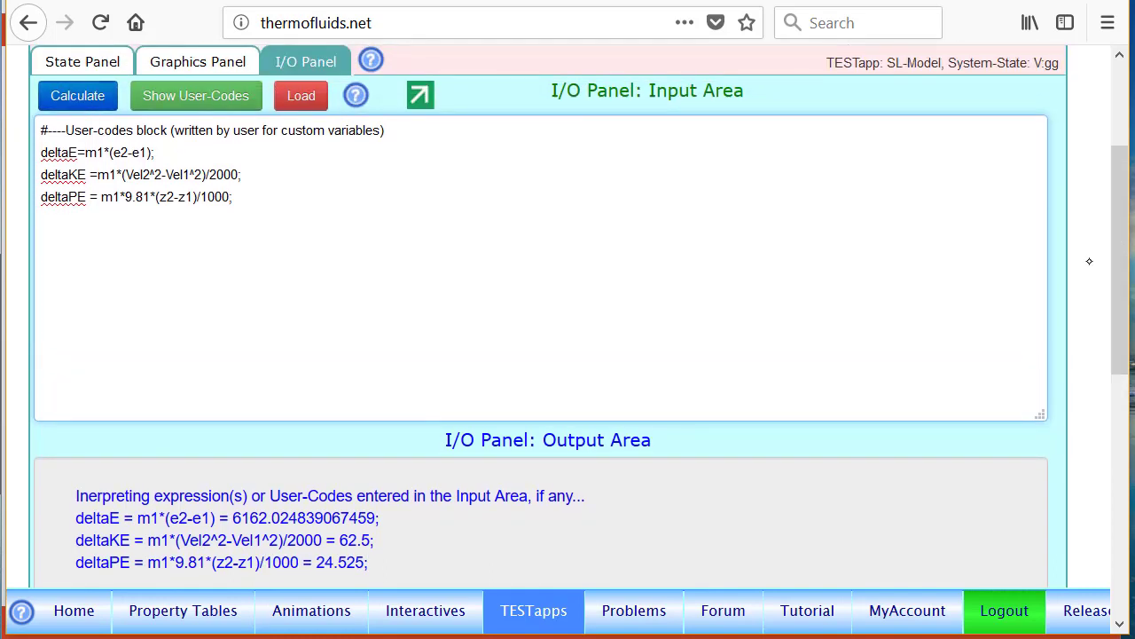
scroll(80, 102, "down", 3)
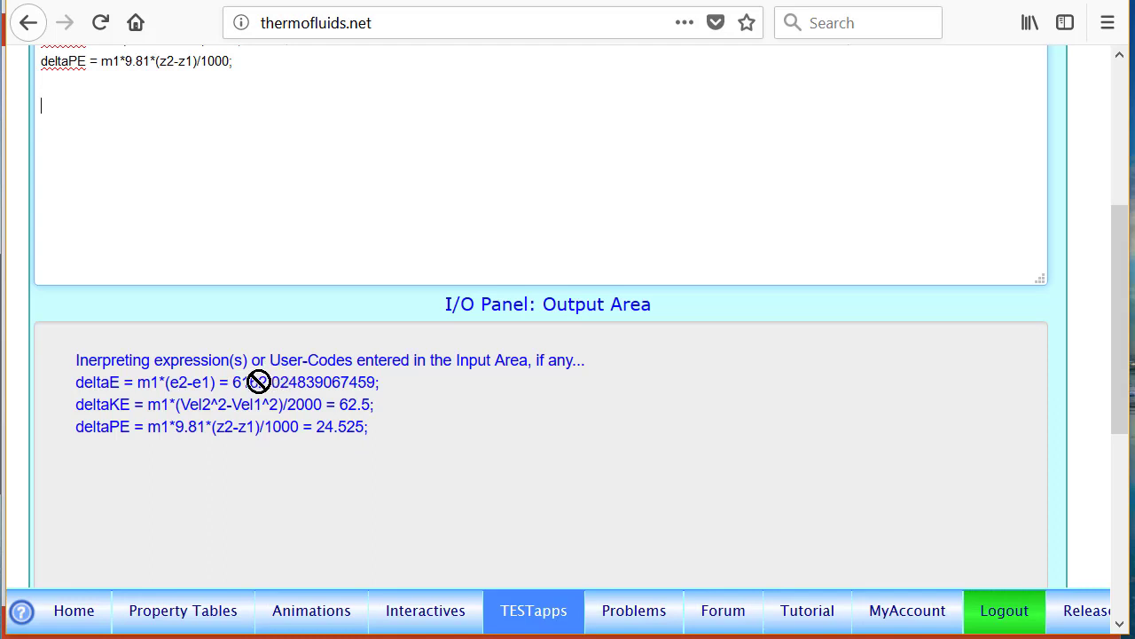
left_click_drag(1119, 255, 1120, 114)
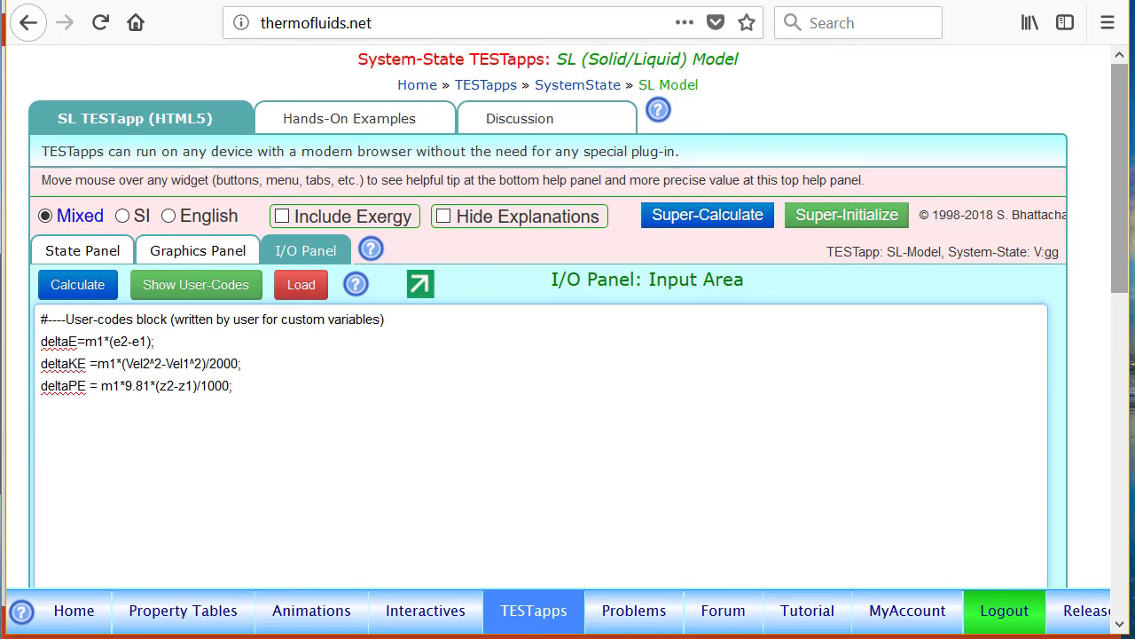
- Add the line temp2 = 300+273; below the header comment and evaluate it to 573
left_click(394, 322)
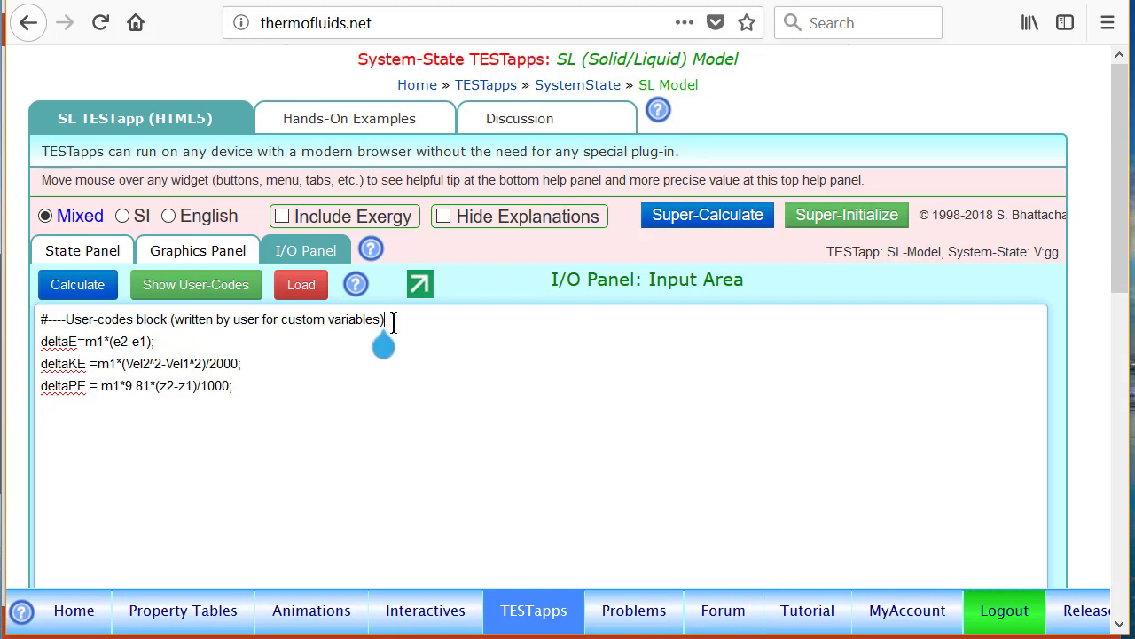
key("Return")
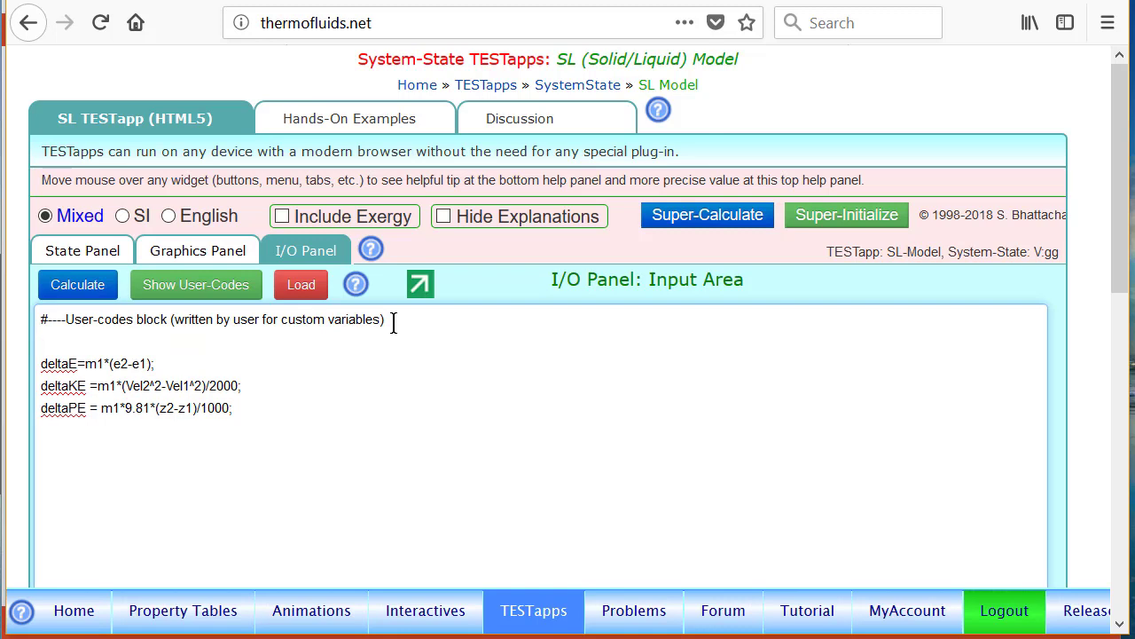
type("tem")
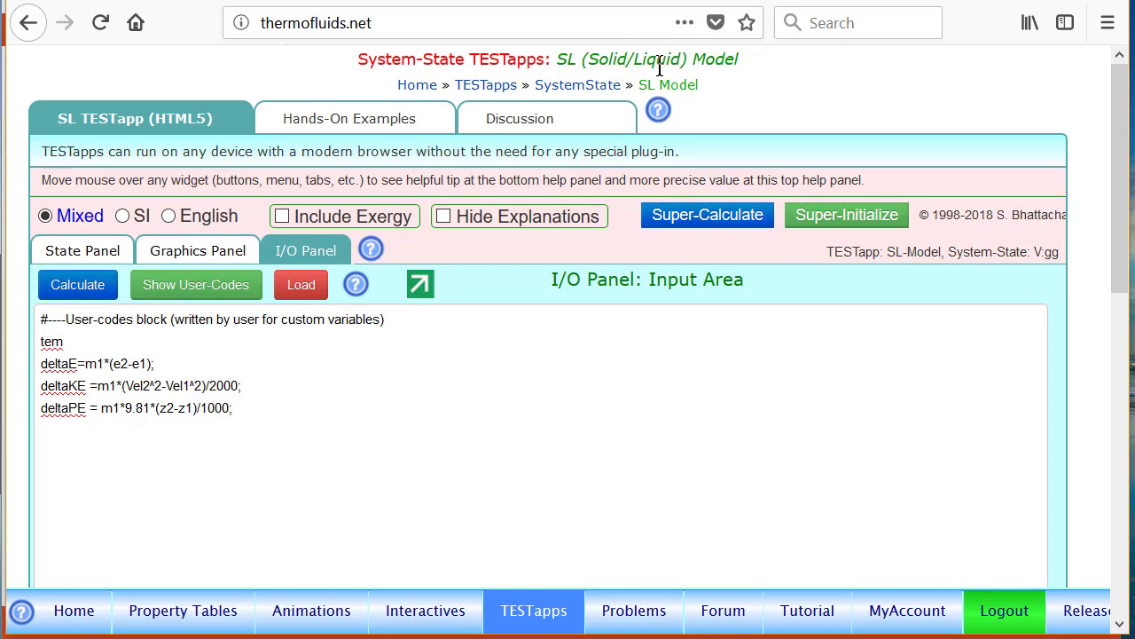
left_click(67, 341)
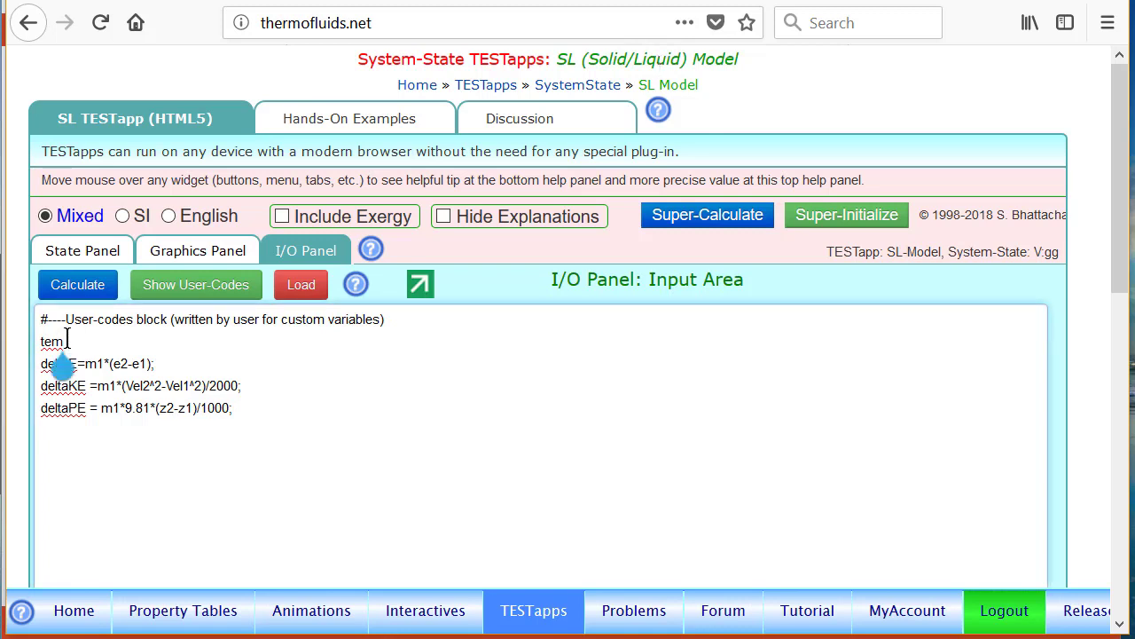
type("p2")
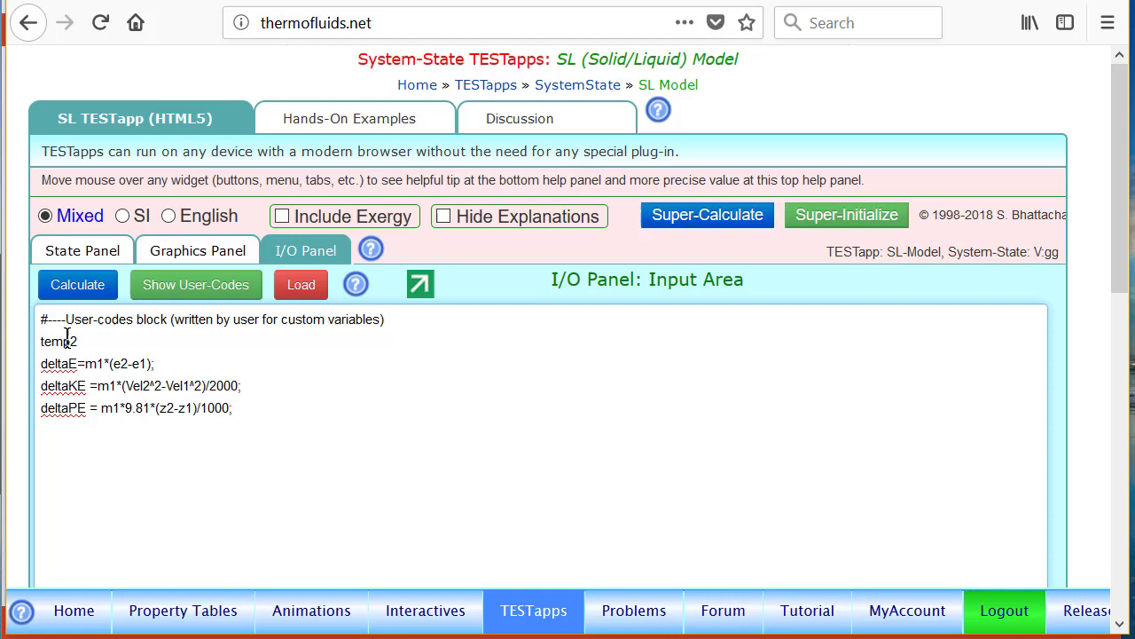
type(" = 300+273;")
left_click(77, 285)
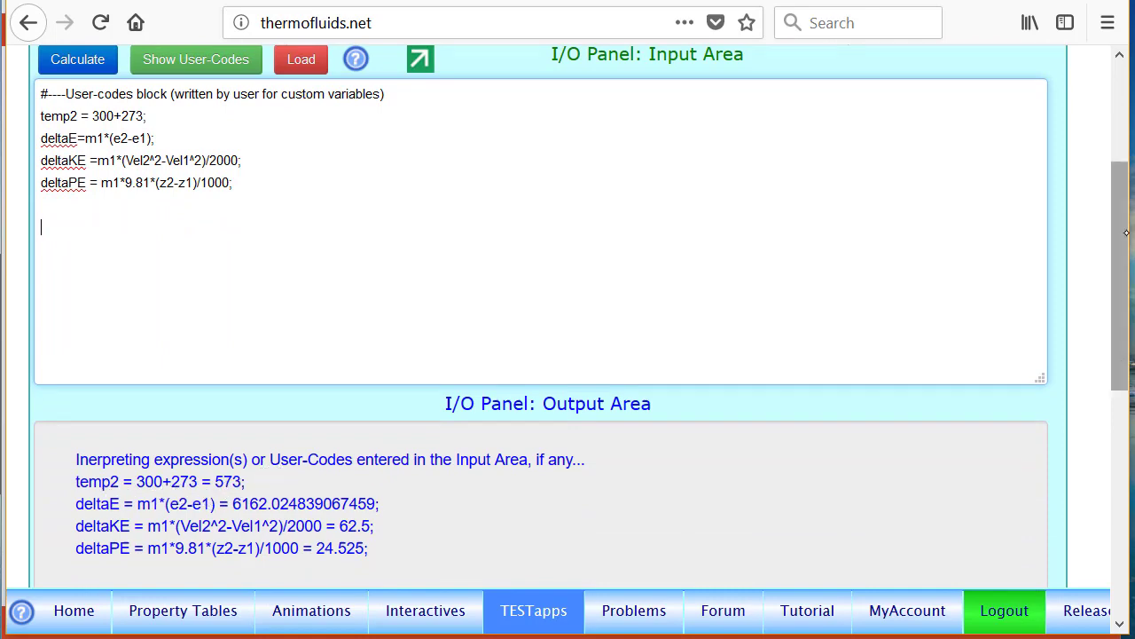
scroll(1121, 267, "up", 3)
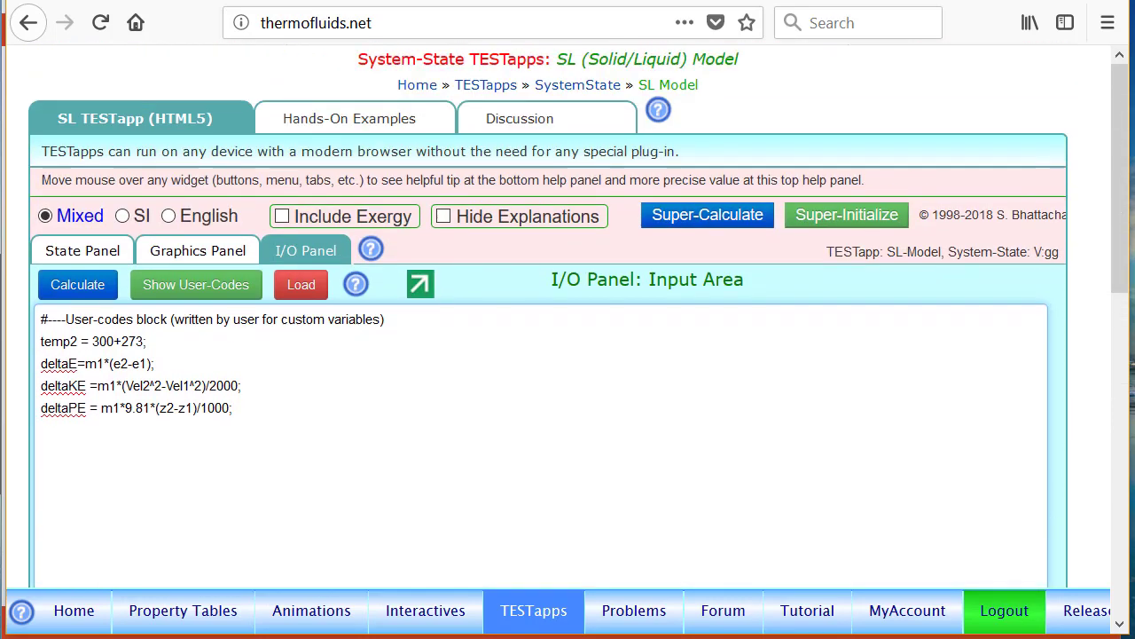
- Replace State-2's fixed temperature with =temp2 so T2 follows the variable
left_click(78, 251)
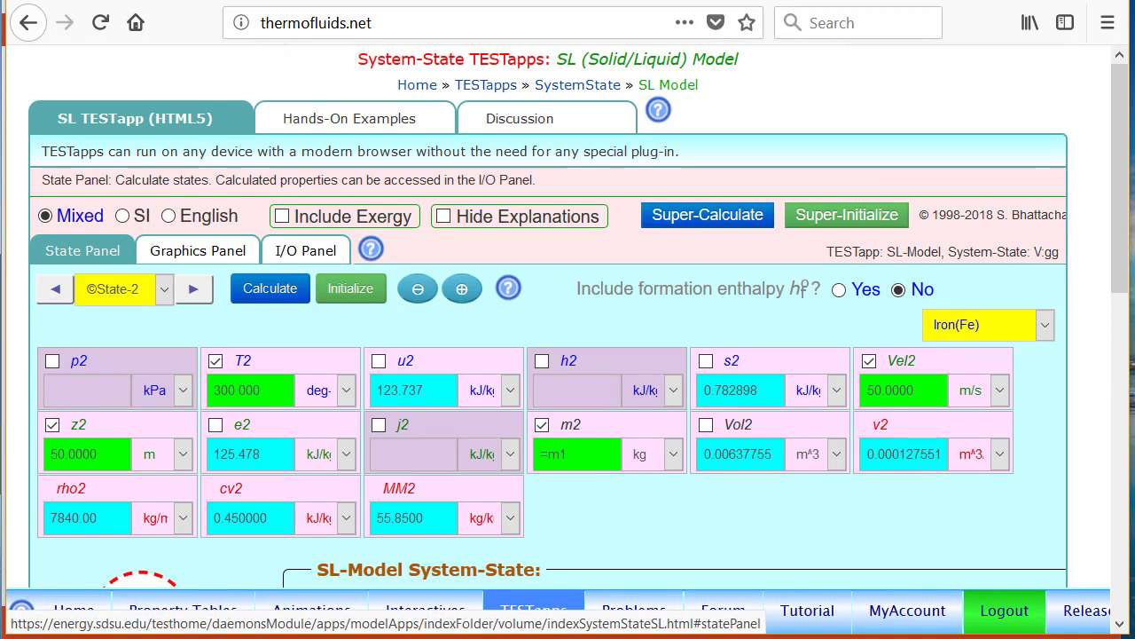
mouse_move(253, 368)
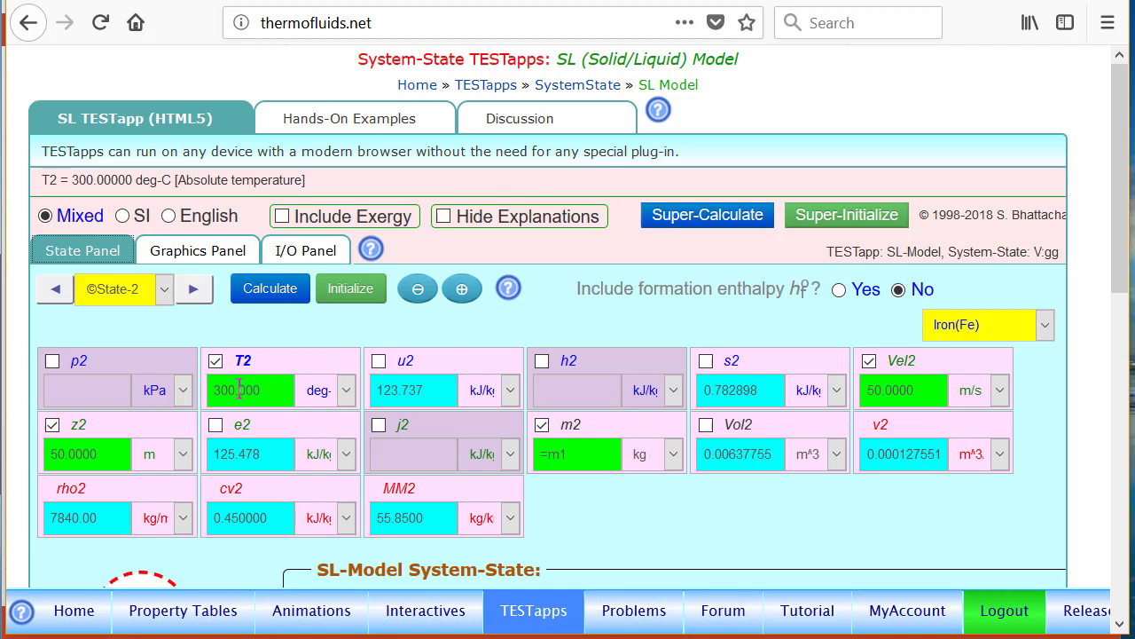
left_click(271, 367)
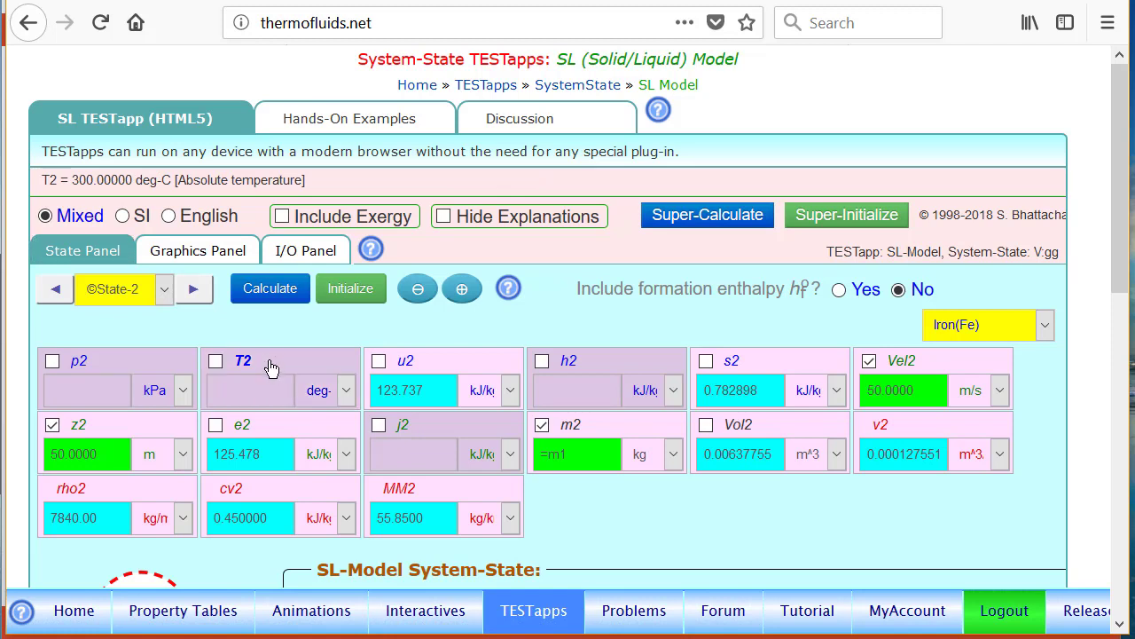
left_click(248, 388)
type("0")
key("BackSpace")
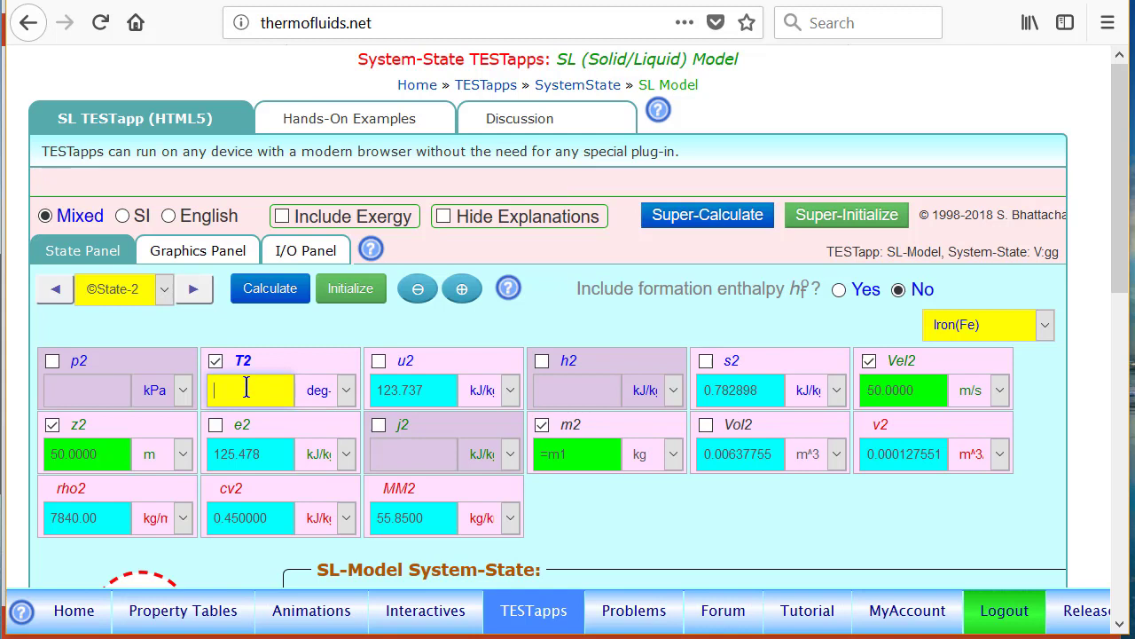
type("=t")
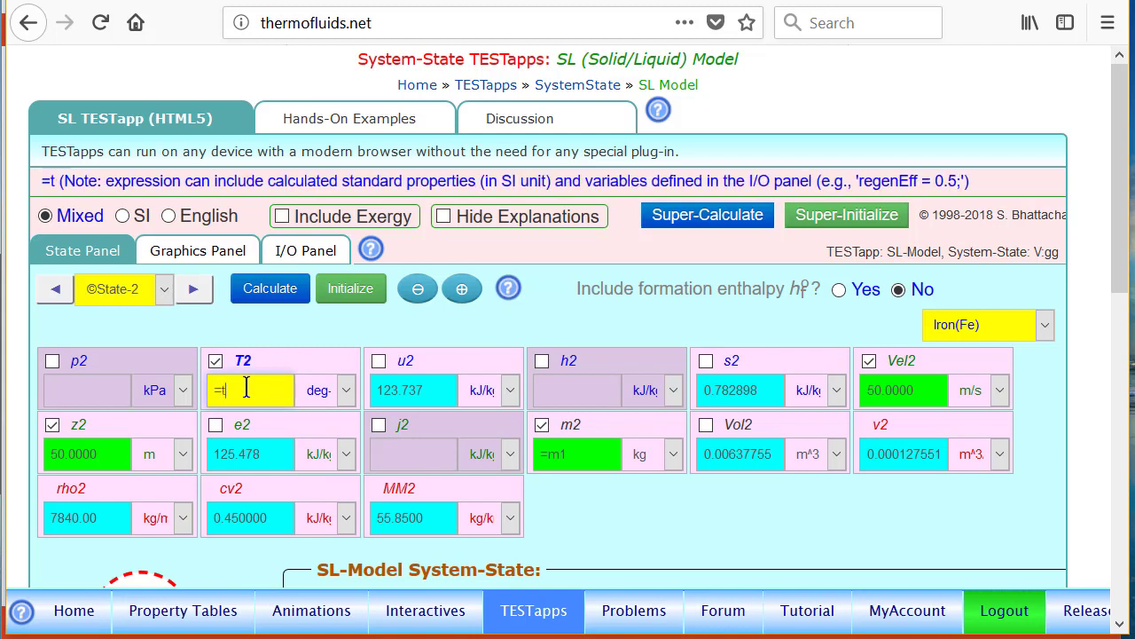
type("emp")
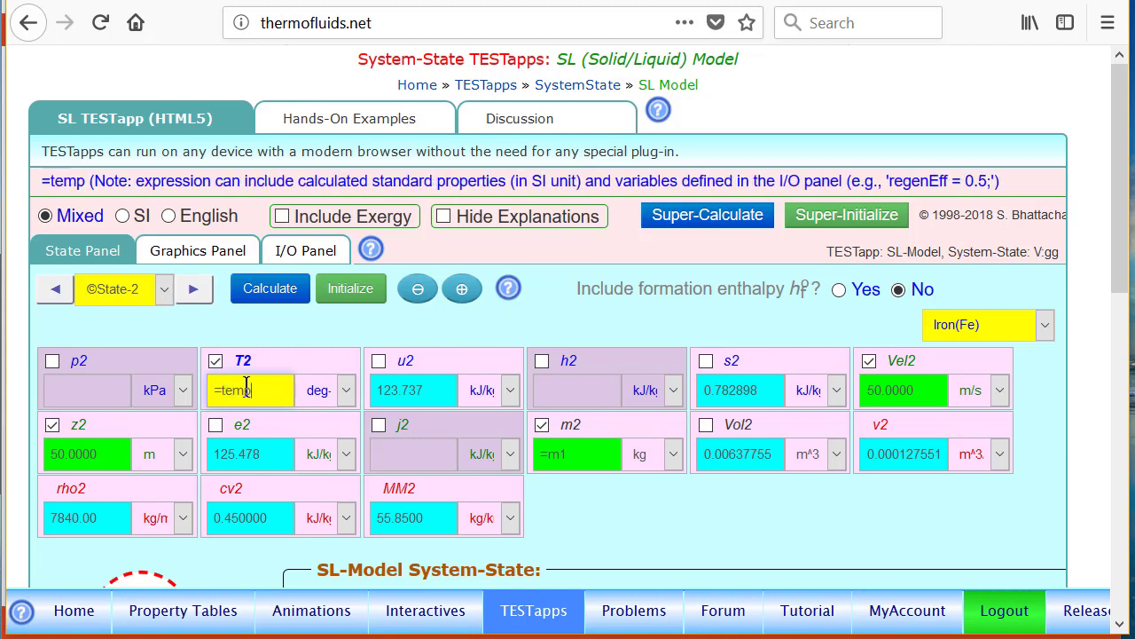
type("2")
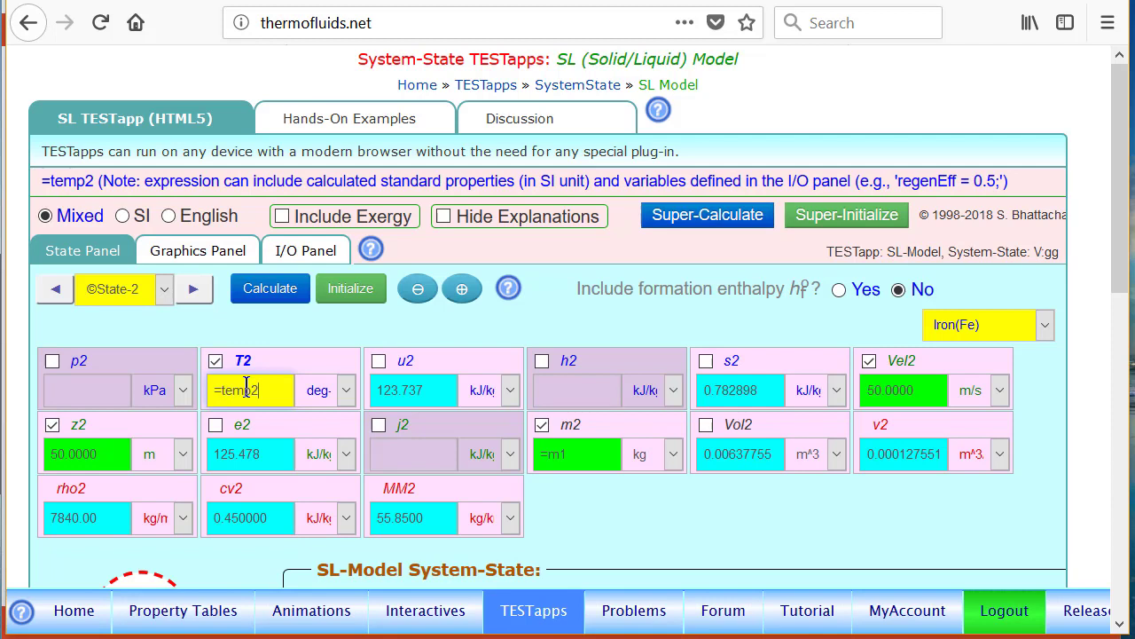
key("Return")
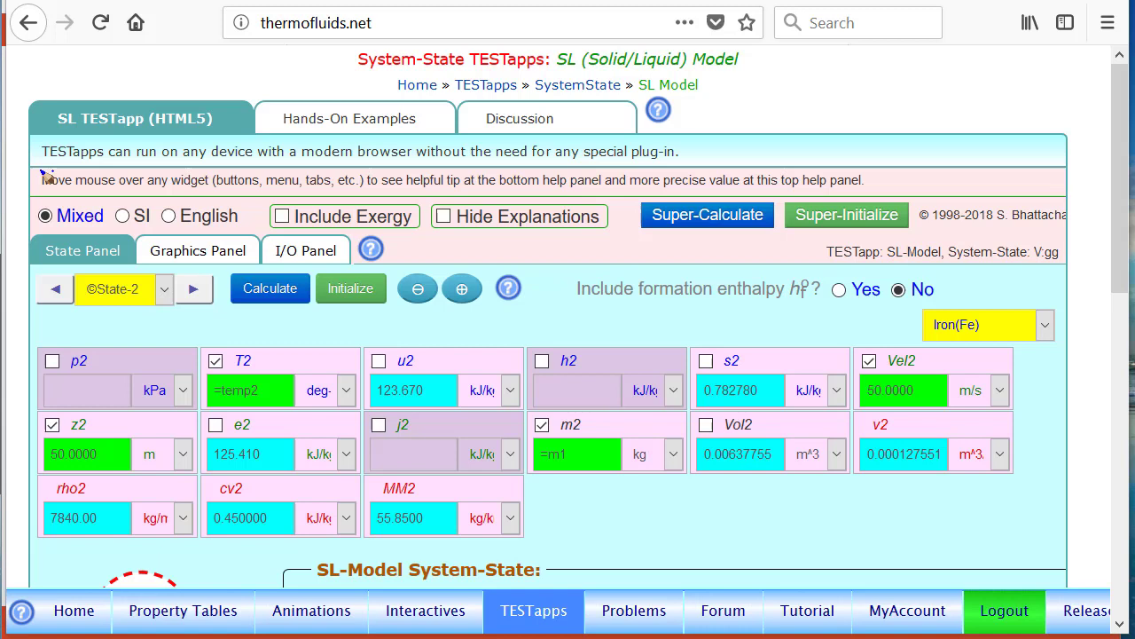
- Check the recalculated State-2: T2 = 299.85 deg-C and u2 = 123.670 kJ/kg
mouse_move(55, 171)
left_mouse_down()
mouse_move(27, 193)
mouse_move(513, 201)
mouse_move(534, 180)
mouse_move(116, 168)
mouse_move(36, 184)
left_mouse_up()
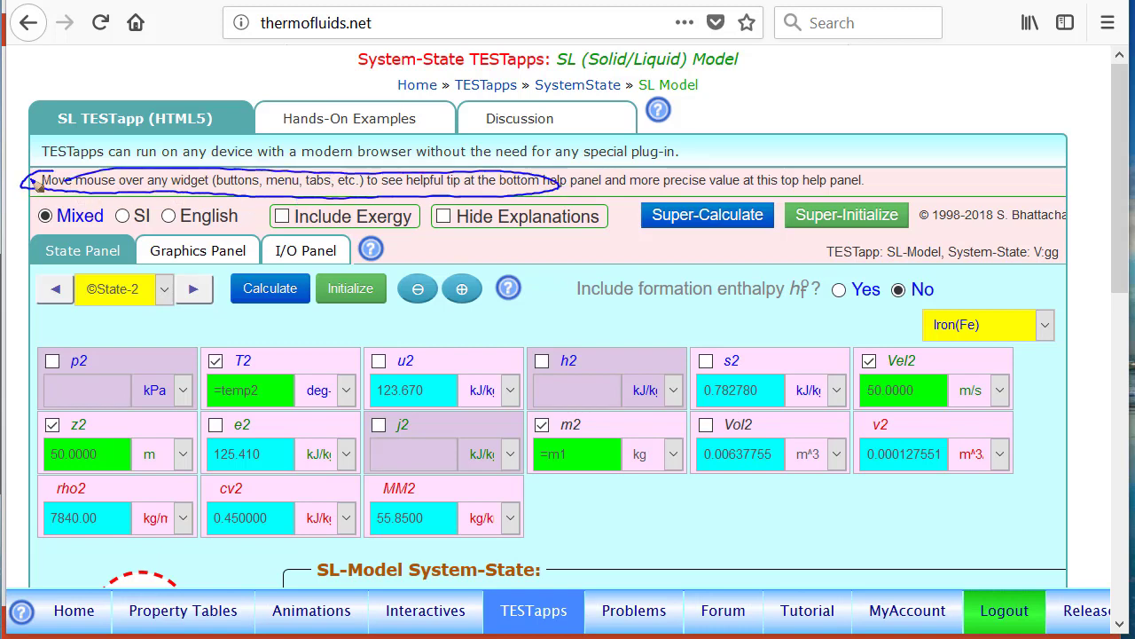
key("Escape")
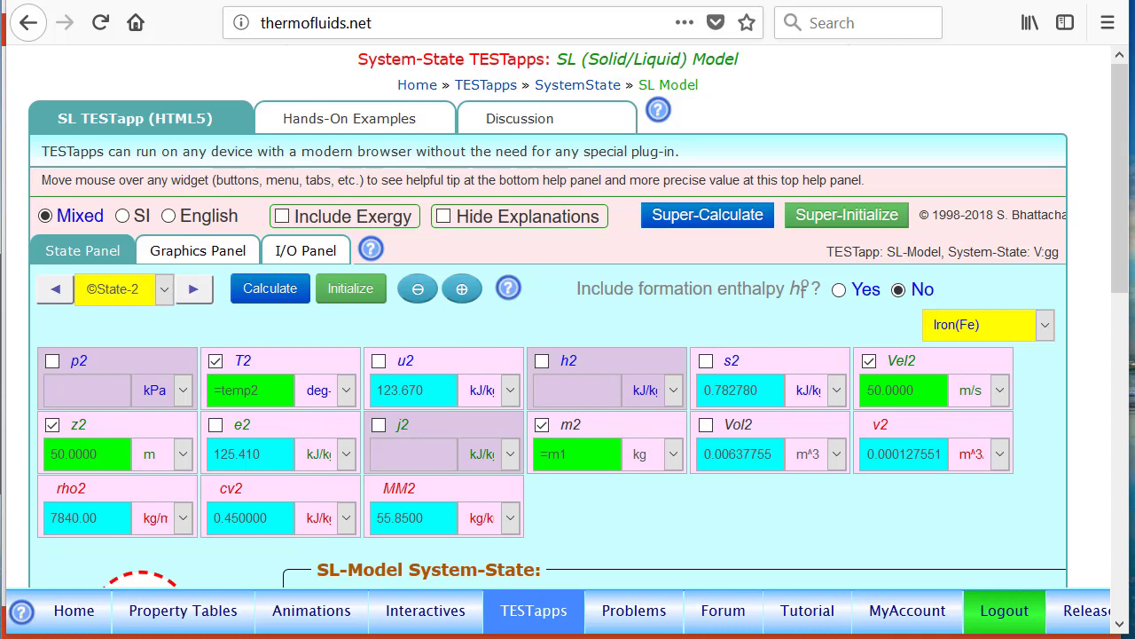
mouse_move(278, 360)
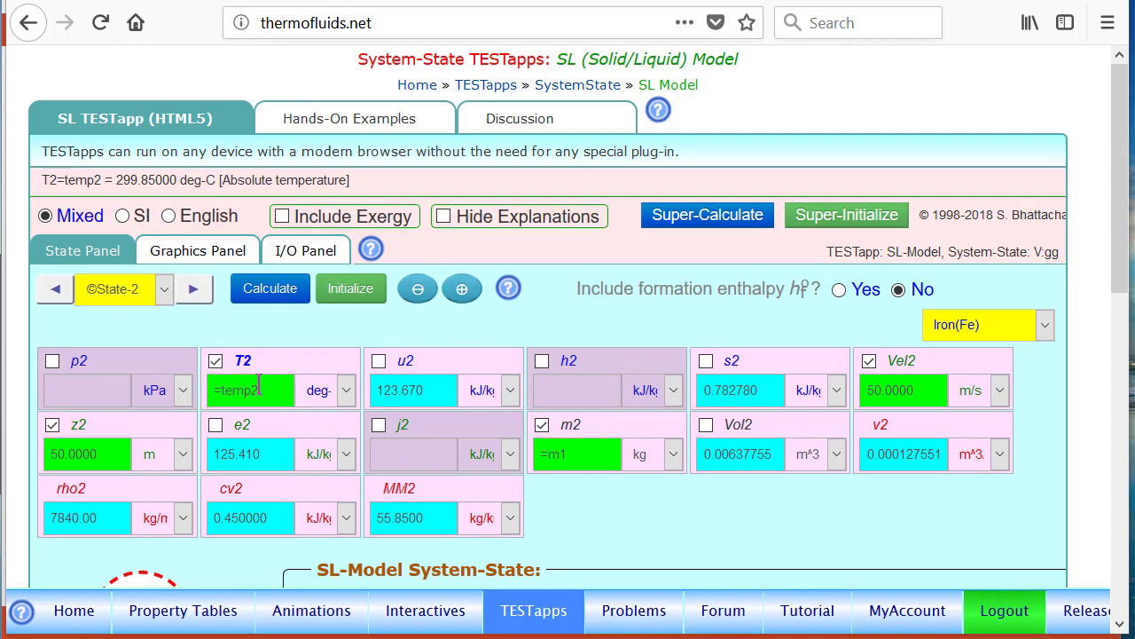
scroll(1117, 267, "down", 2)
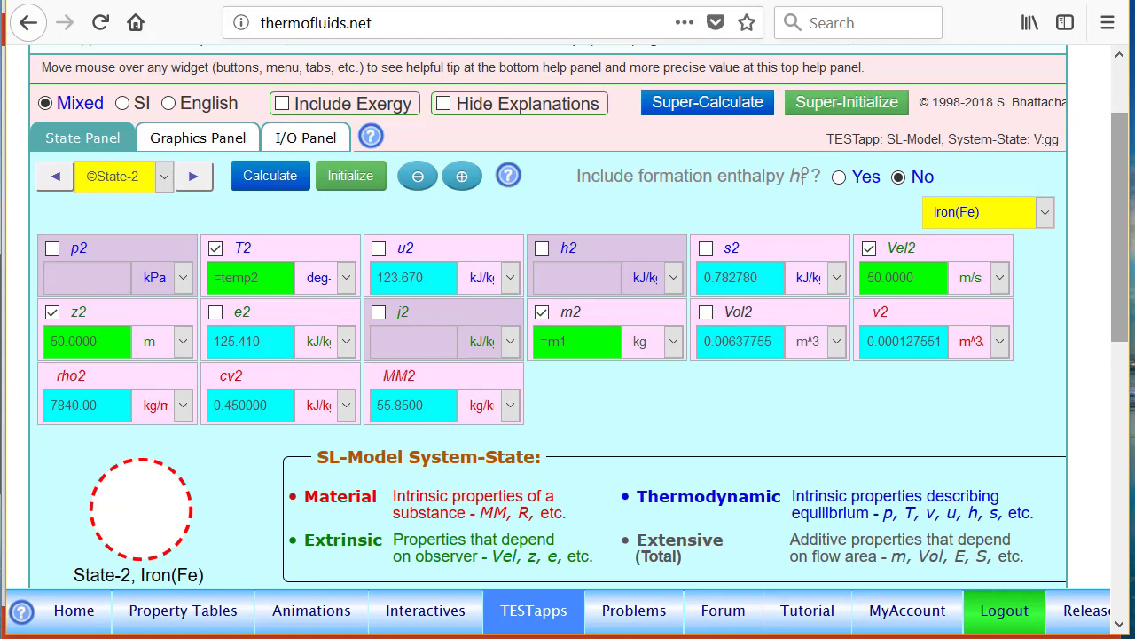
scroll(1115, 181, "up", 1)
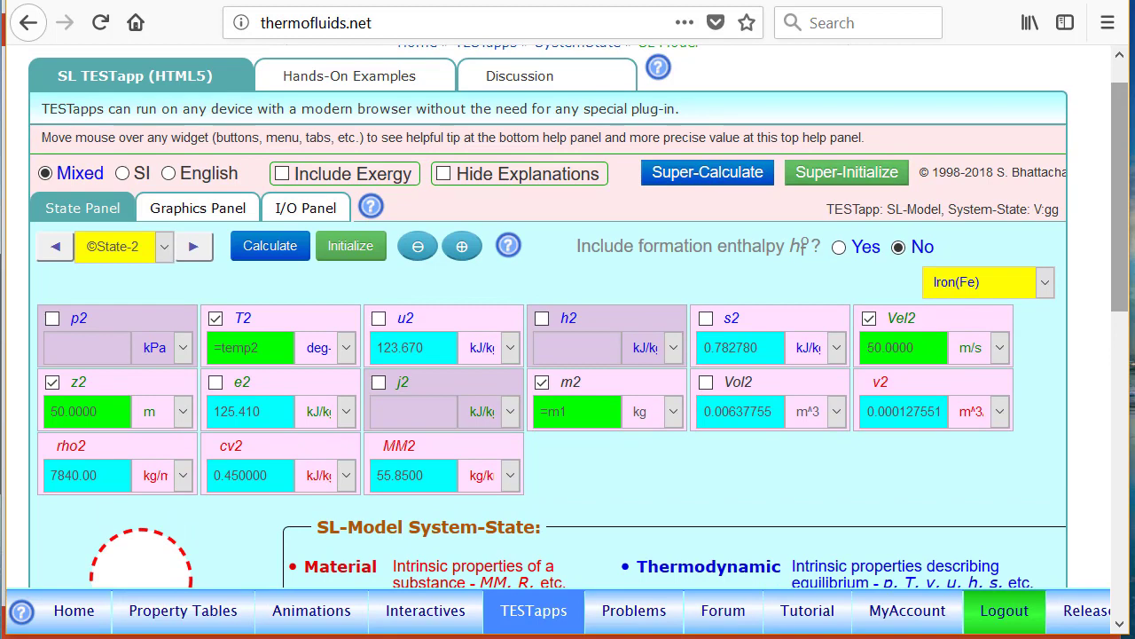
- Super-Calculate, display only the user-code block, and evaluate it: temp2 = 573, deltaKE = 62.5
left_click(709, 174)
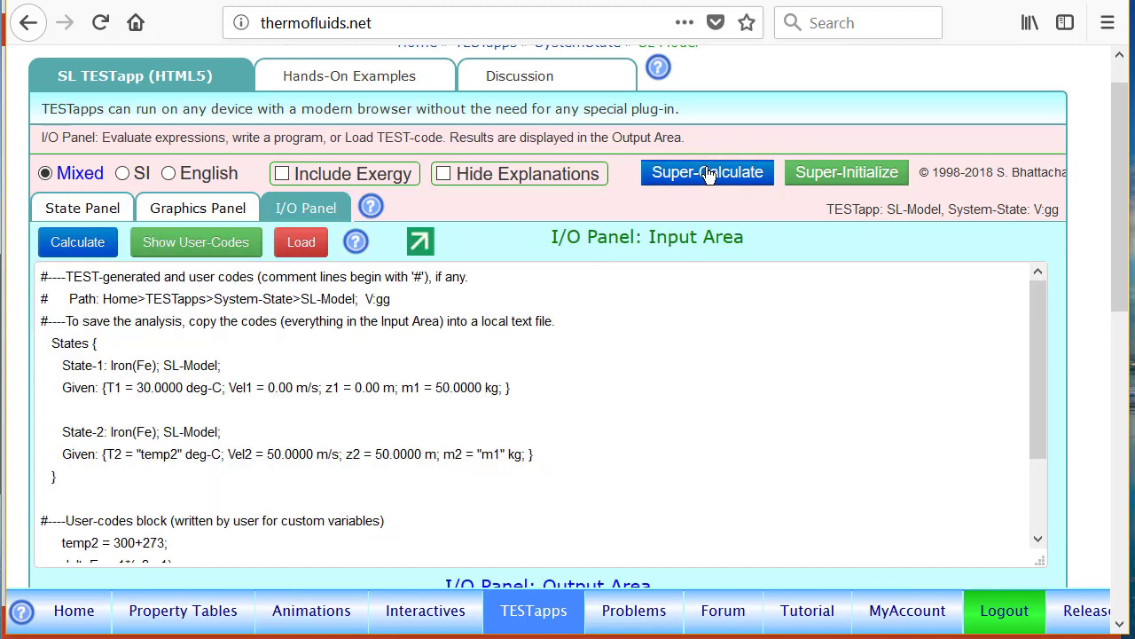
left_click(196, 247)
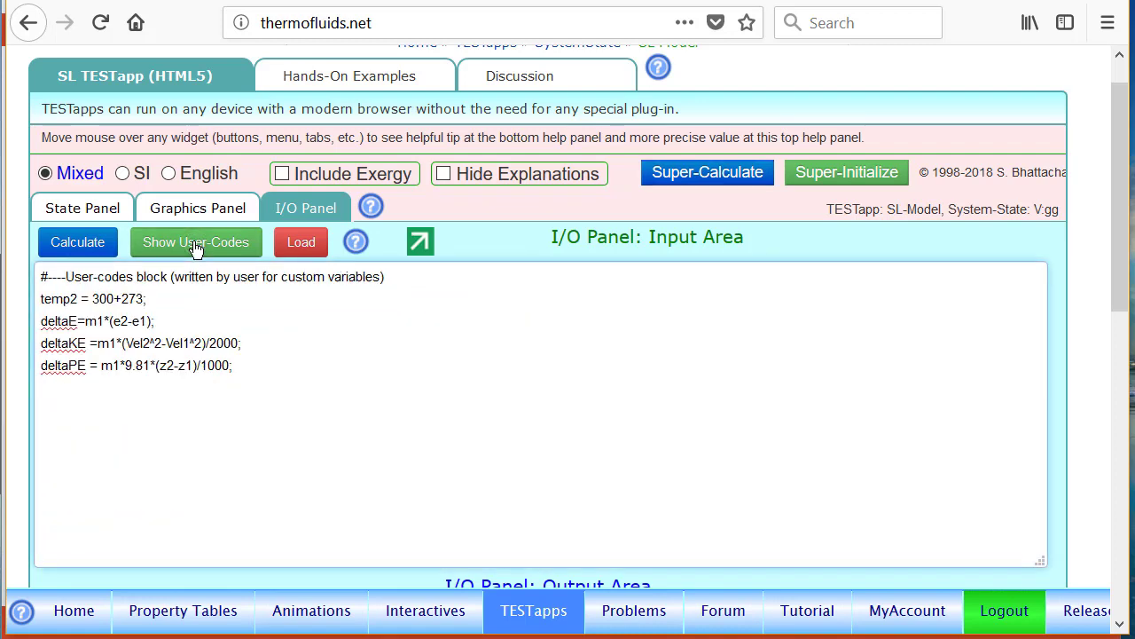
left_click(71, 242)
scroll(1125, 322, "down", 4)
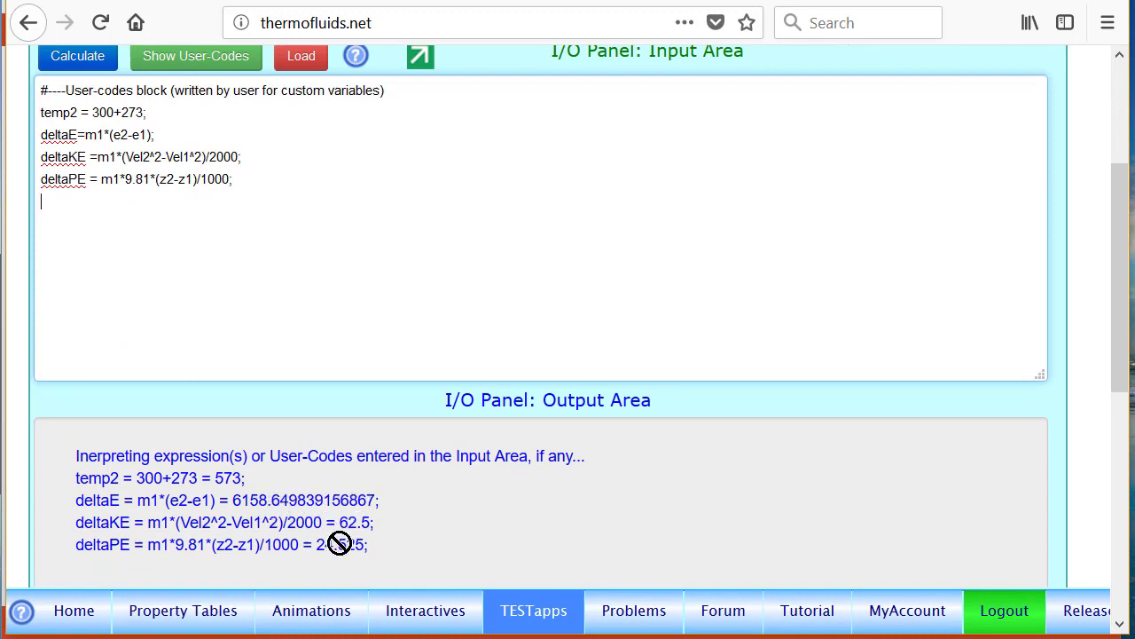
scroll(1122, 240, "up", 5)
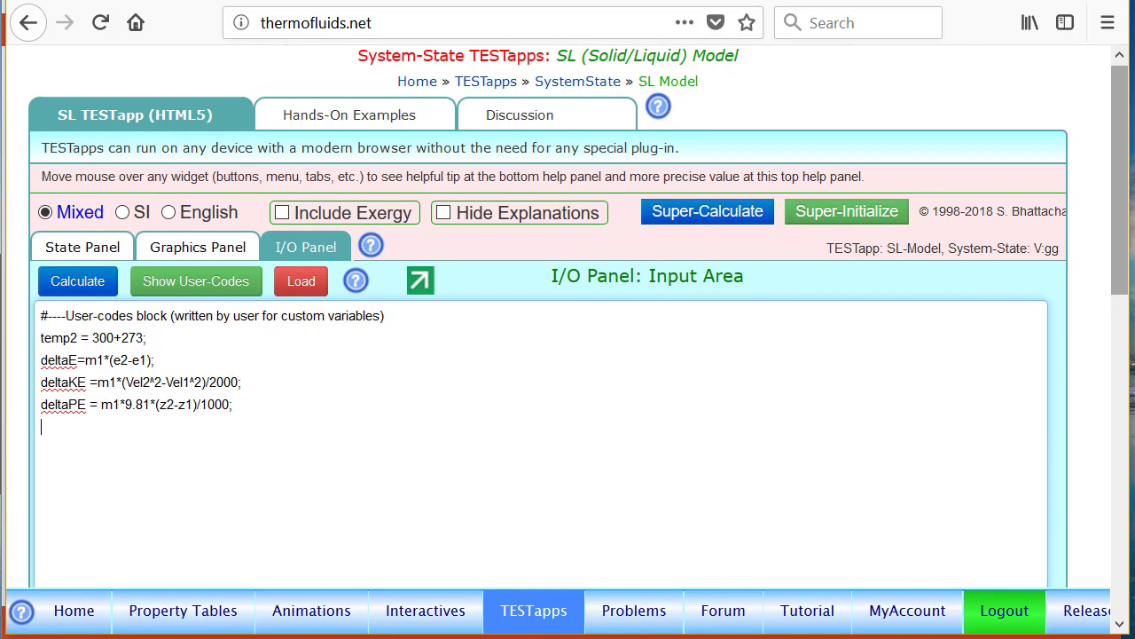
- Change the temp2 line to 500+273 and recompute, so temp2 = 773
left_click(97, 337)
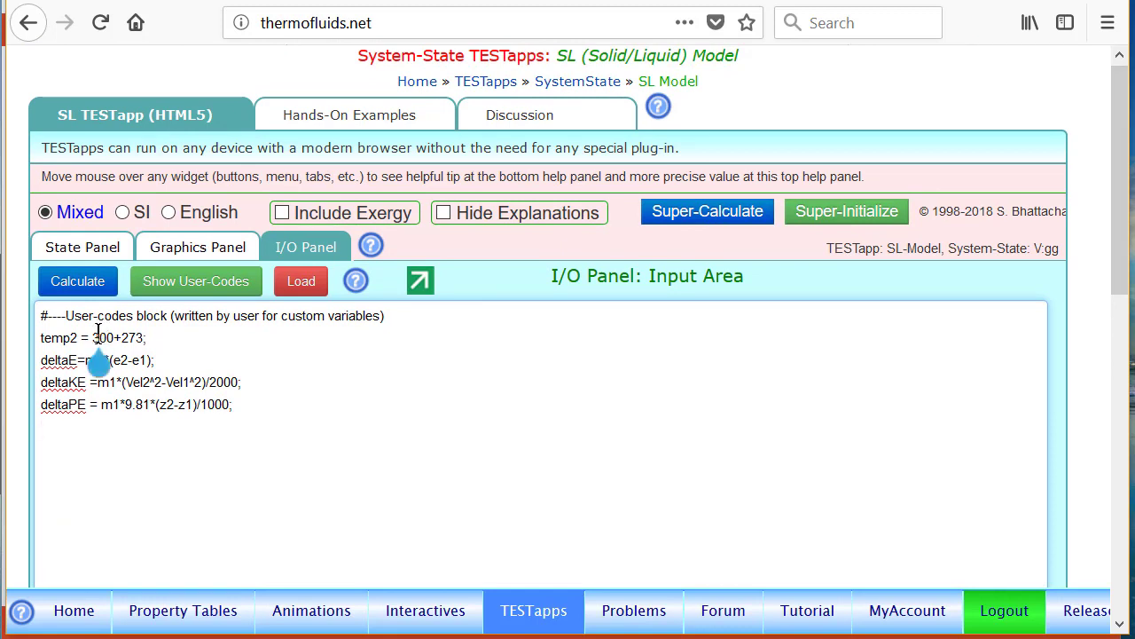
key("BackSpace")
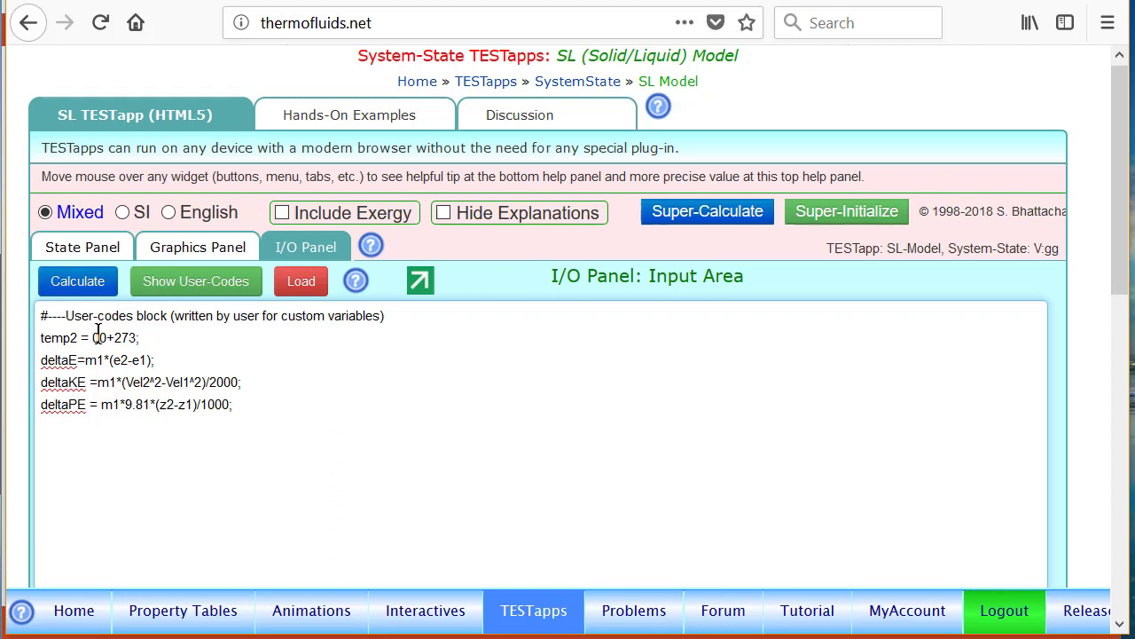
type("5")
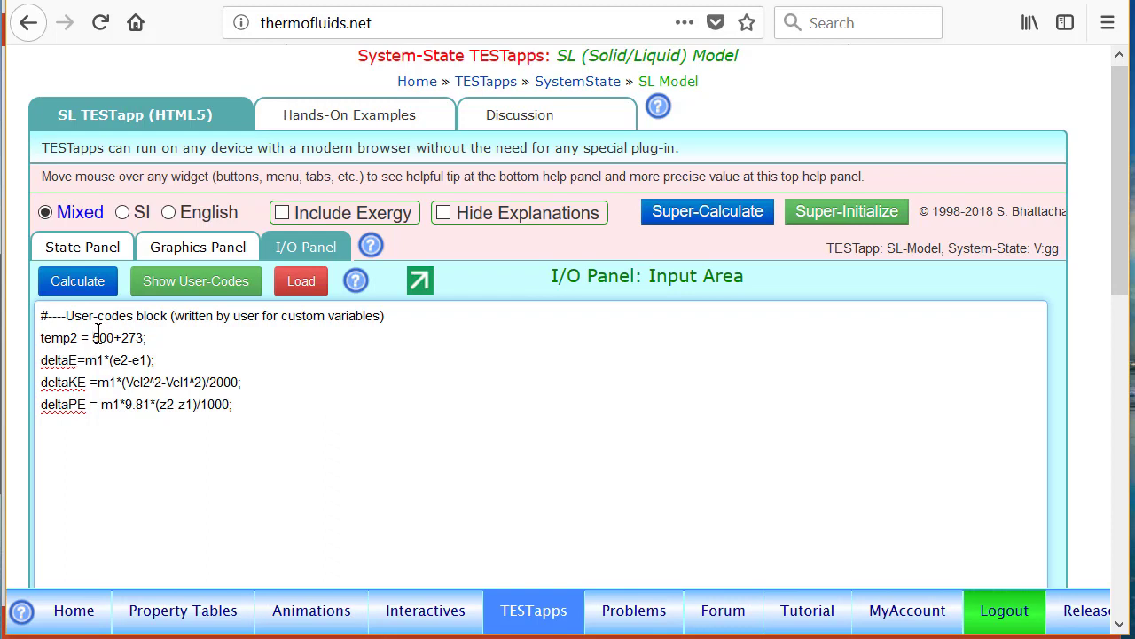
left_click(78, 281)
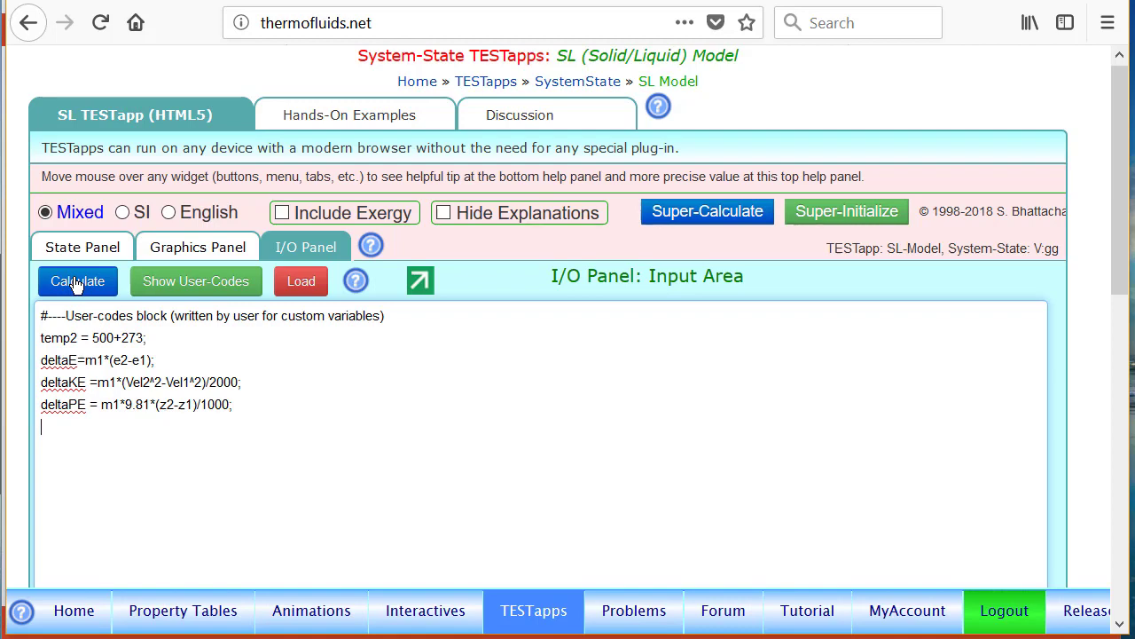
left_click(78, 281)
left_click_drag(1119, 269, 1131, 362)
scroll(1125, 355, "up", 2)
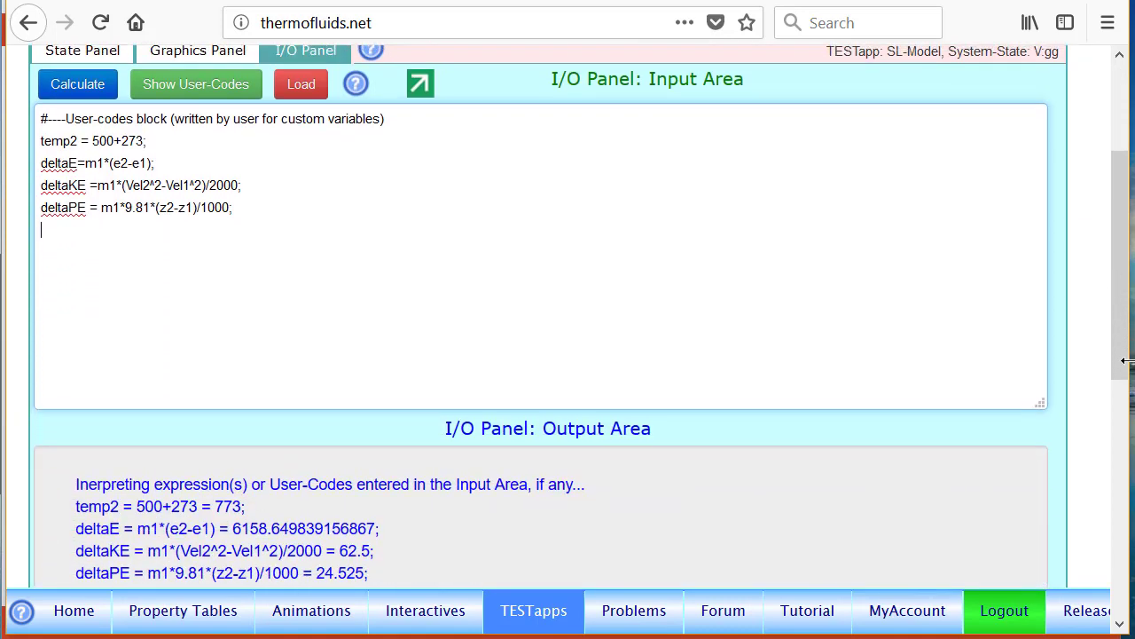
- Super-Calculate all states and review the output: u2 = 213.7 kJ/kg, deltaE ≈ 10658.65
left_click(700, 125)
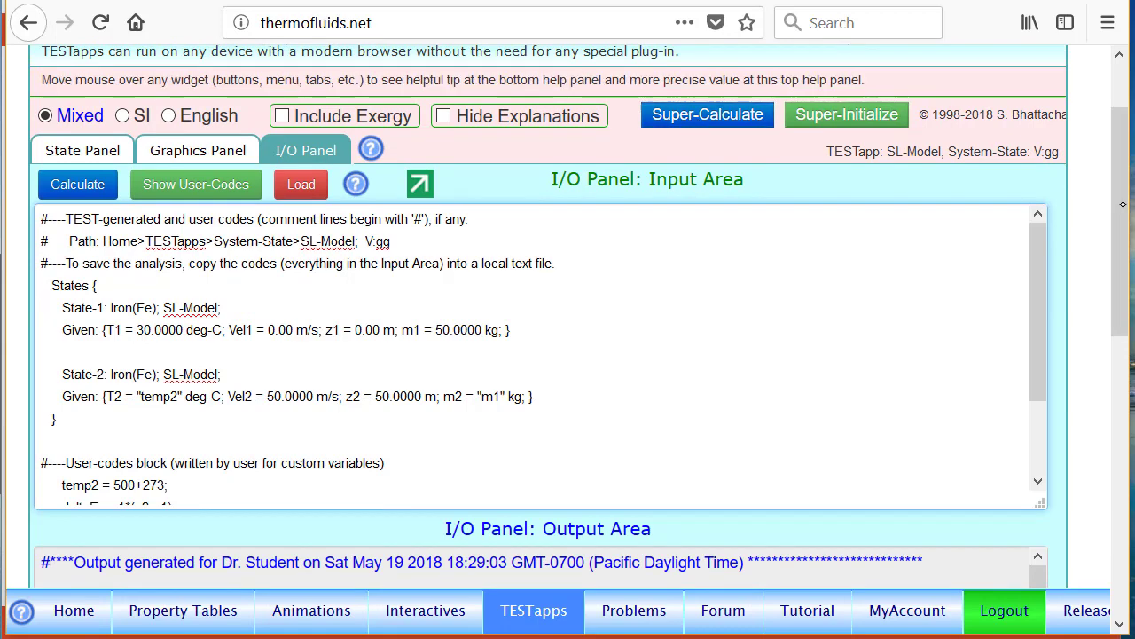
scroll(1120, 211, "down", 2)
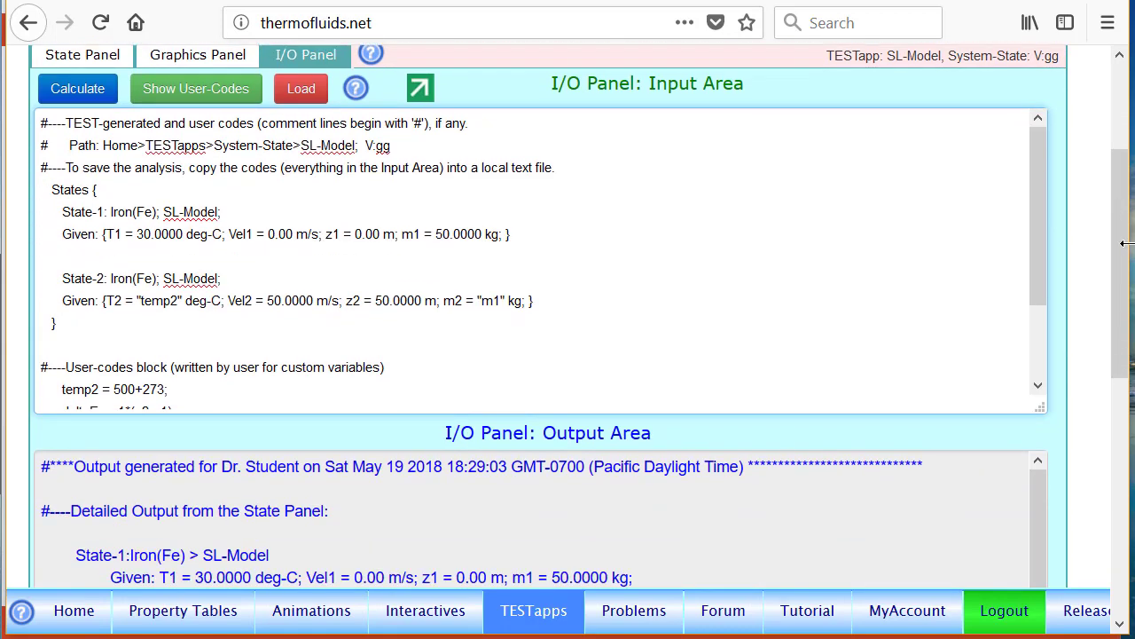
scroll(1124, 243, "down", 4)
scroll(1042, 382, "down", 4)
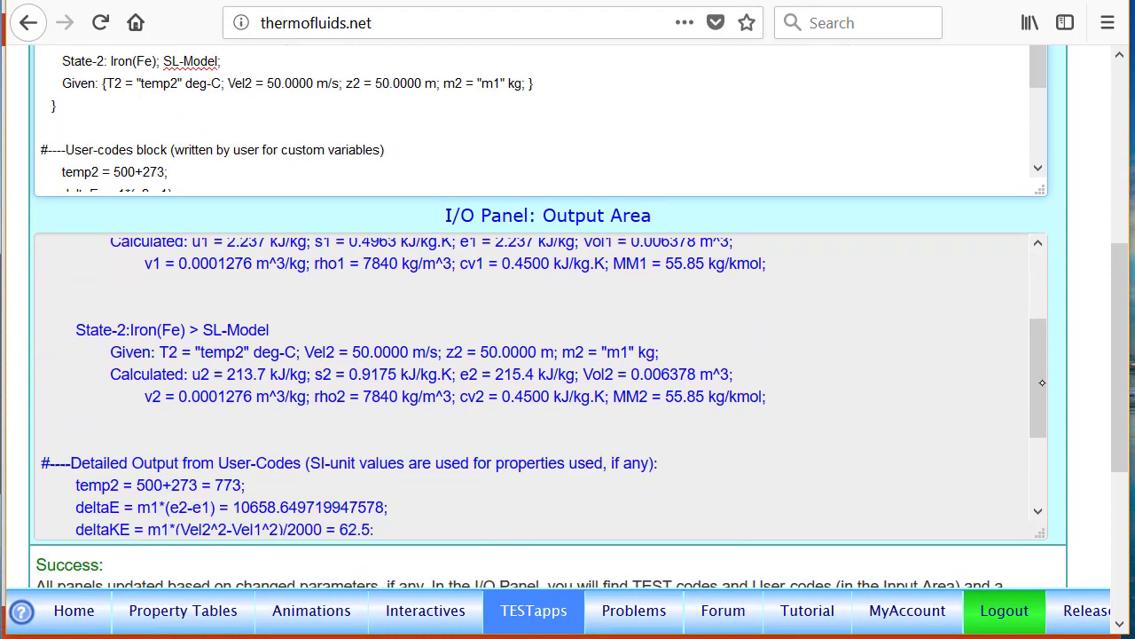
scroll(1042, 382, "down", 3)
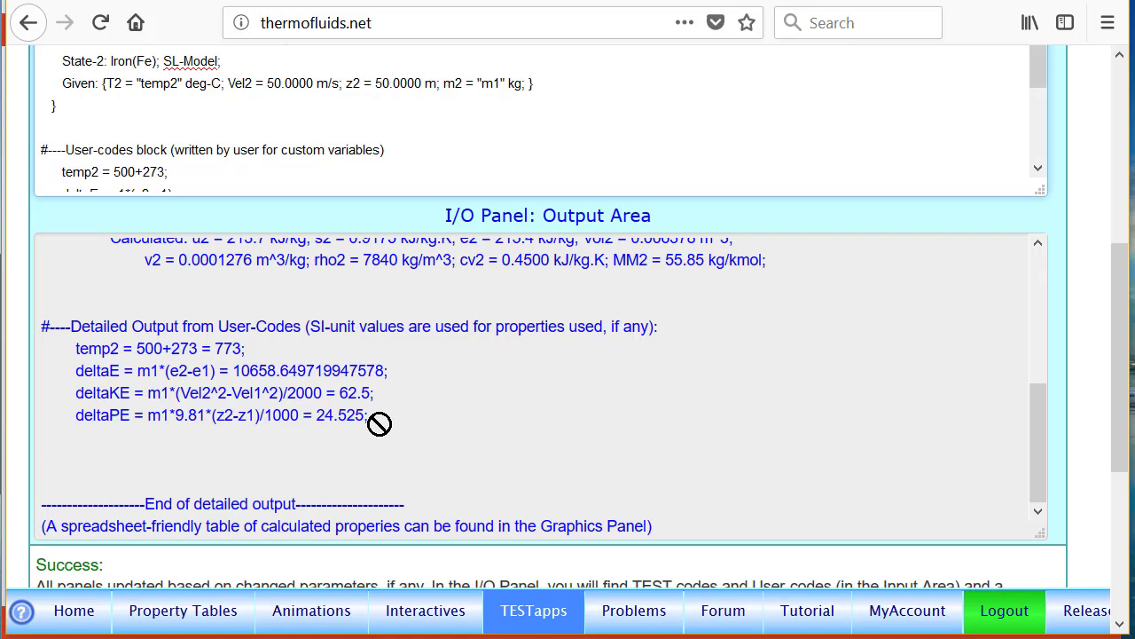
left_click_drag(1120, 266, 1128, 73)
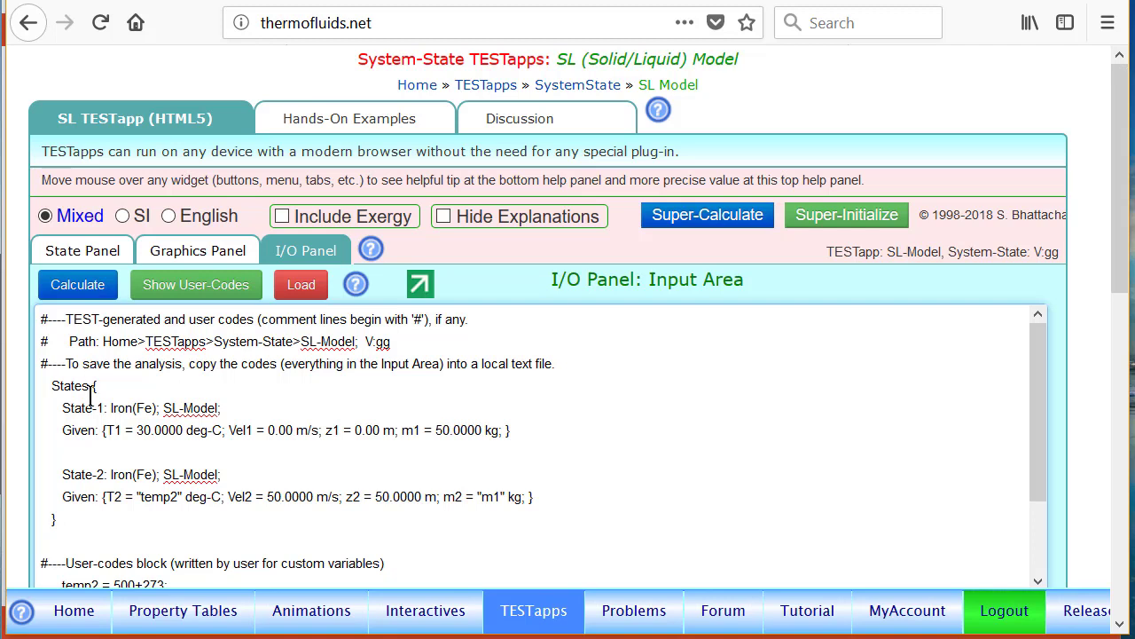
- Enlarge the code input area so all the TEST code is visible
scroll(1119, 267, "down", 3)
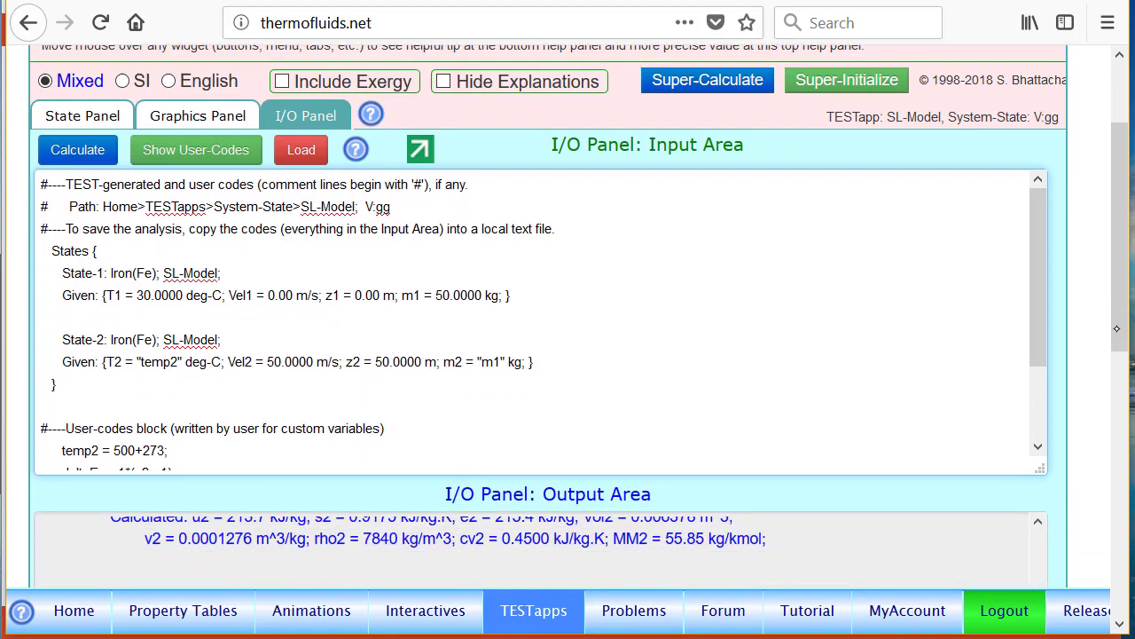
left_click_drag(1041, 442, 1055, 557)
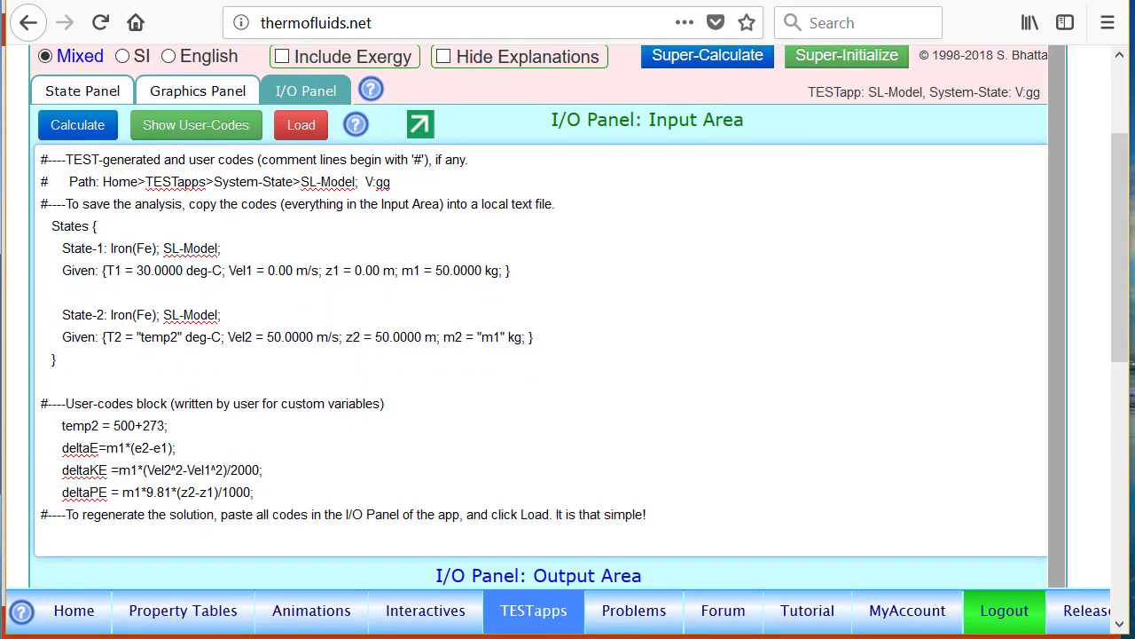
left_click(44, 211)
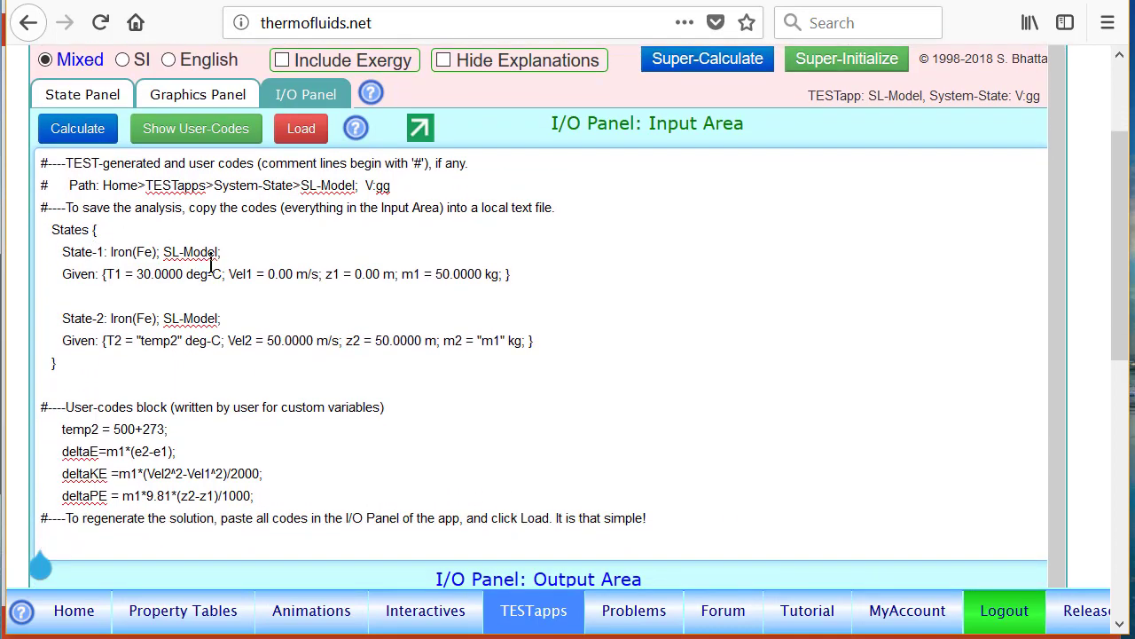
mouse_move(49, 216)
left_mouse_down()
mouse_move(381, 211)
mouse_move(581, 247)
mouse_move(611, 364)
mouse_move(384, 414)
mouse_move(120, 404)
mouse_move(3, 329)
mouse_move(95, 195)
left_mouse_up()
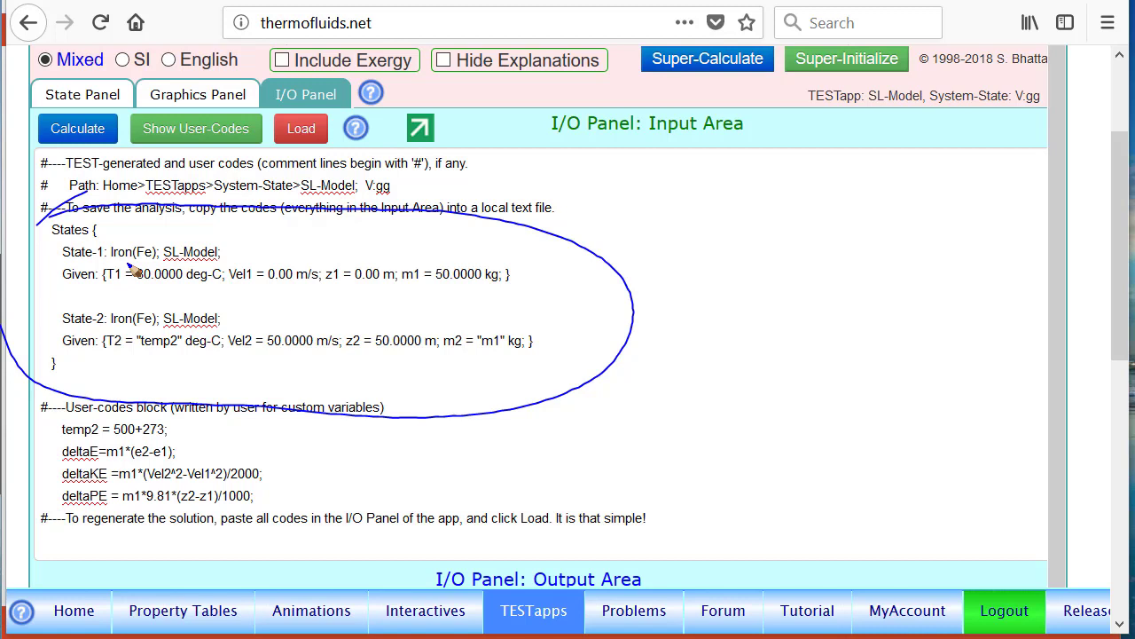
mouse_move(169, 422)
left_mouse_down()
mouse_move(116, 417)
mouse_move(36, 457)
mouse_move(54, 502)
mouse_move(155, 522)
mouse_move(277, 504)
mouse_move(252, 438)
mouse_move(133, 421)
left_mouse_up()
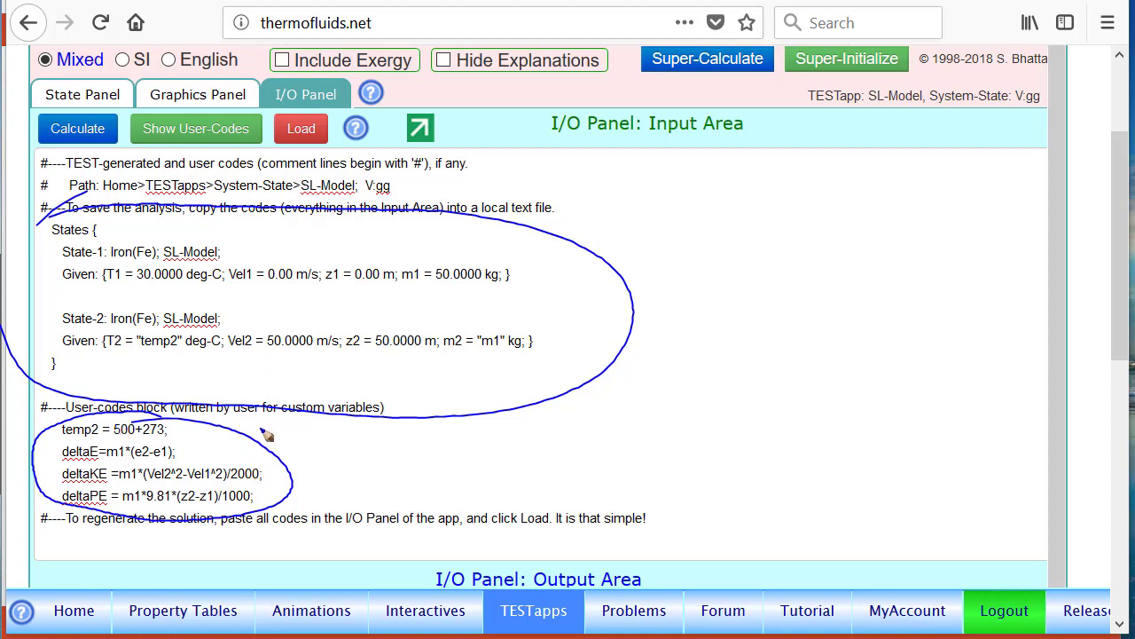
key("Escape")
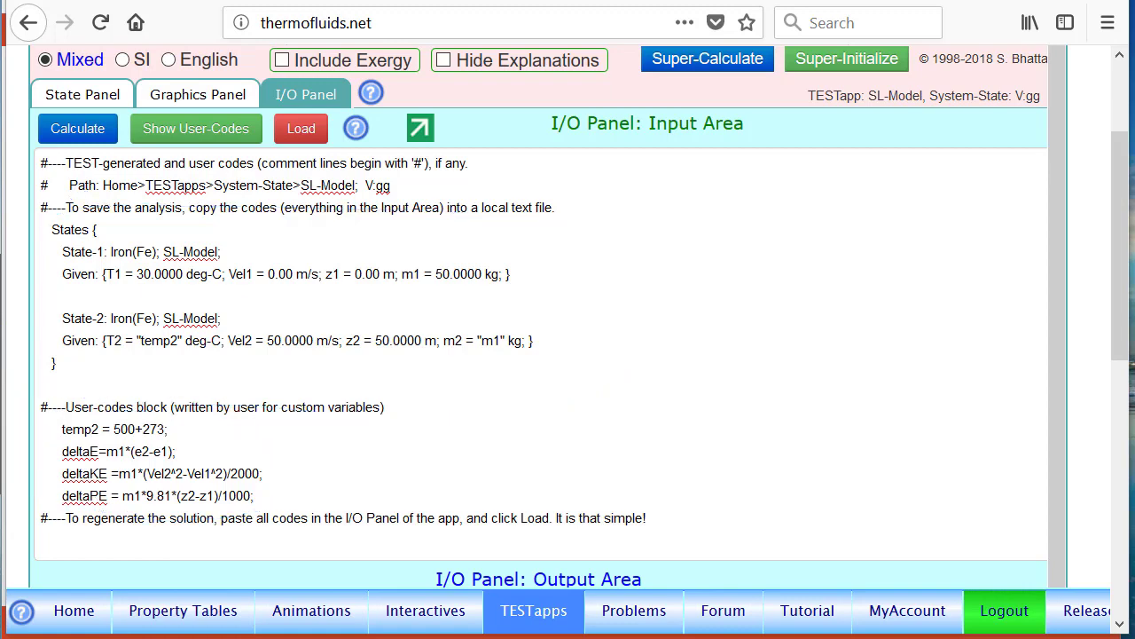
- Select the entire TEST code with Ctrl+A for saving
scroll(92, 293, "up", 2)
scroll(92, 246, "down", 2)
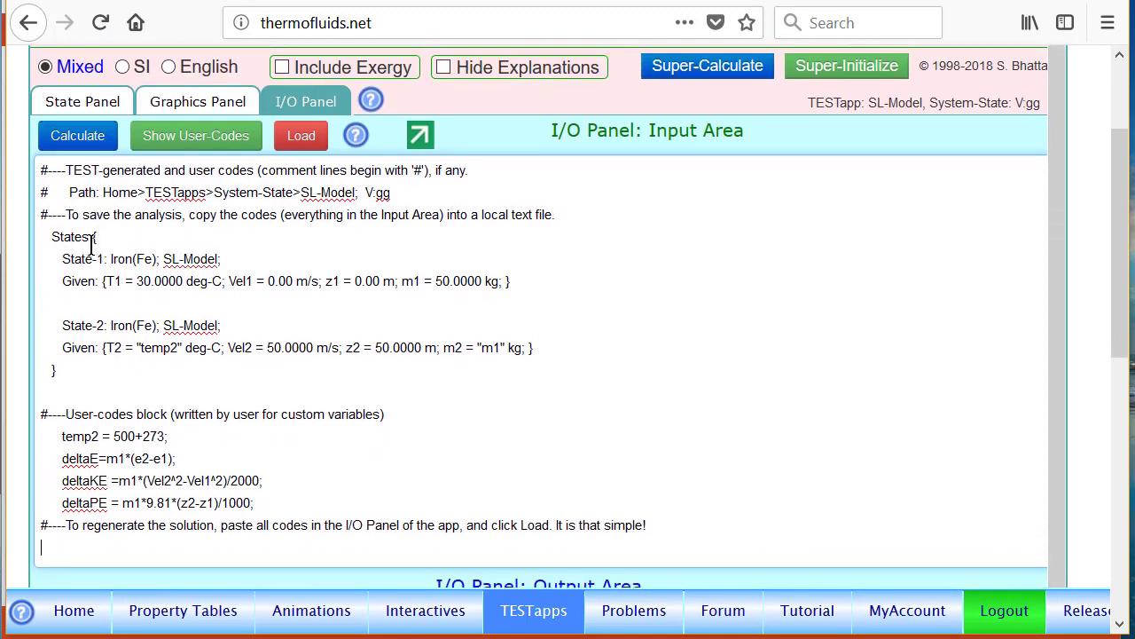
left_click(182, 306)
key("ctrl+a")
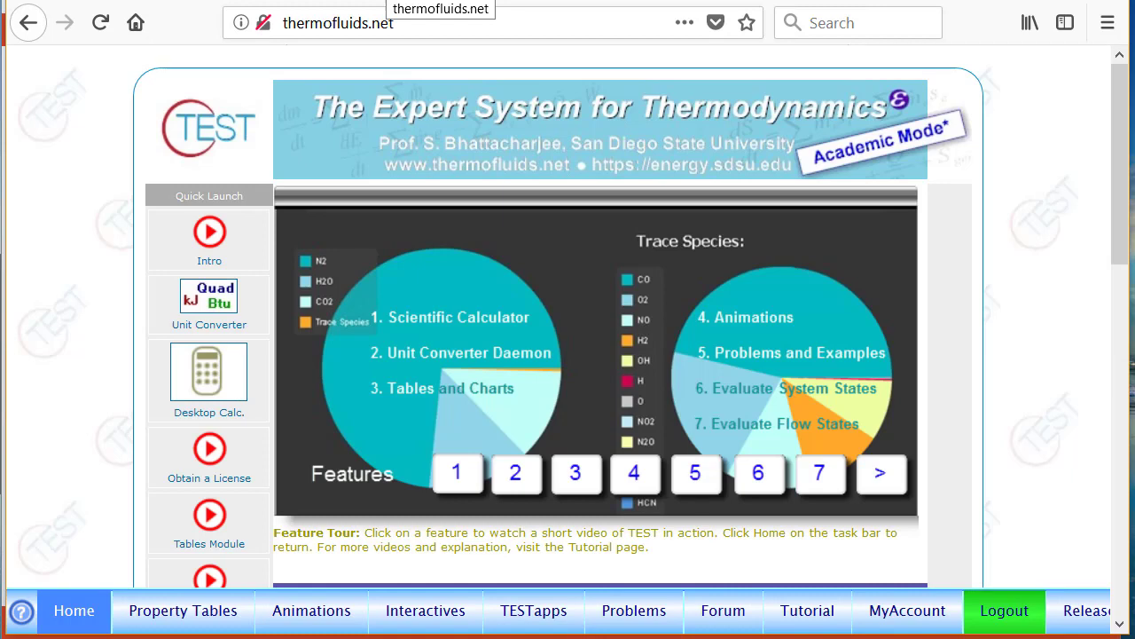
- Navigate from the calculator map to the SL Model's interactive SL TESTapp
left_click(535, 616)
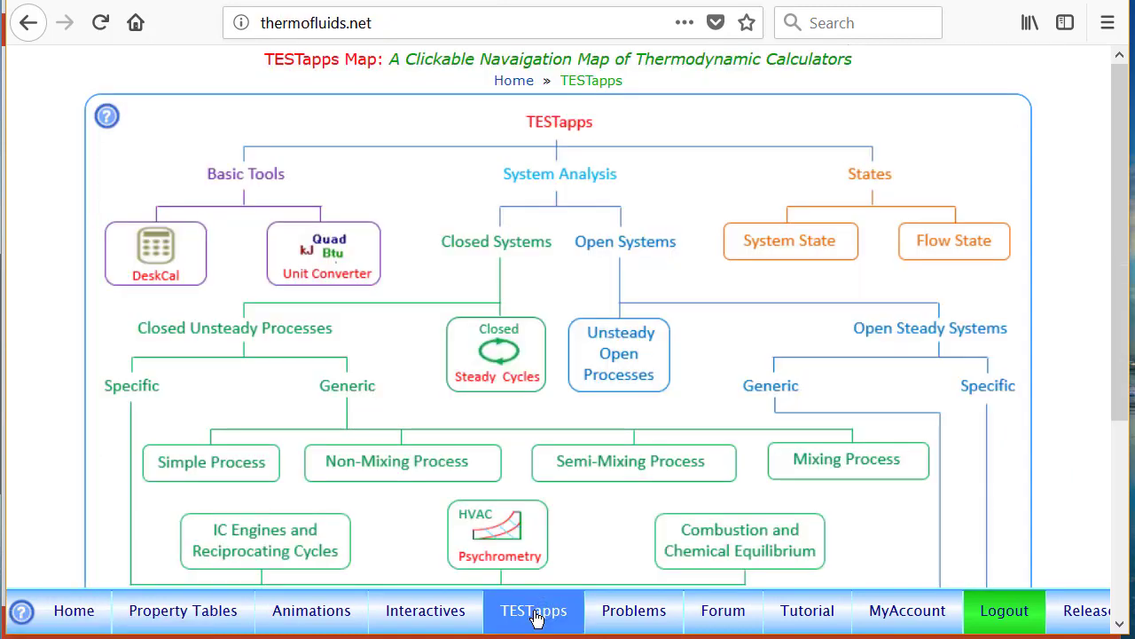
left_click(800, 243)
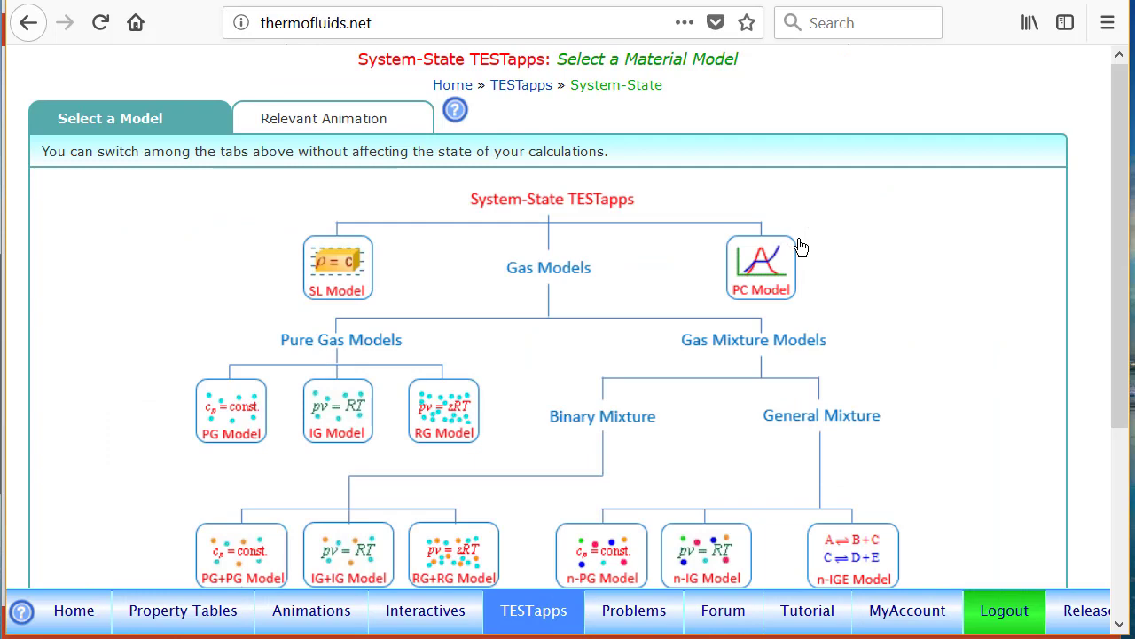
left_click(333, 285)
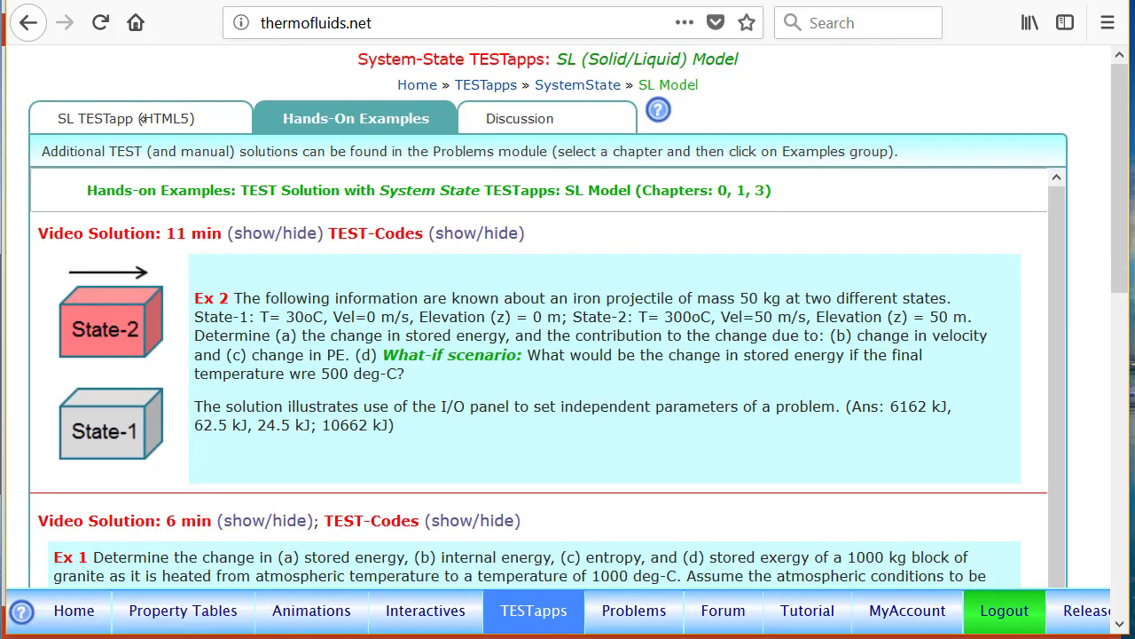
left_click(142, 122)
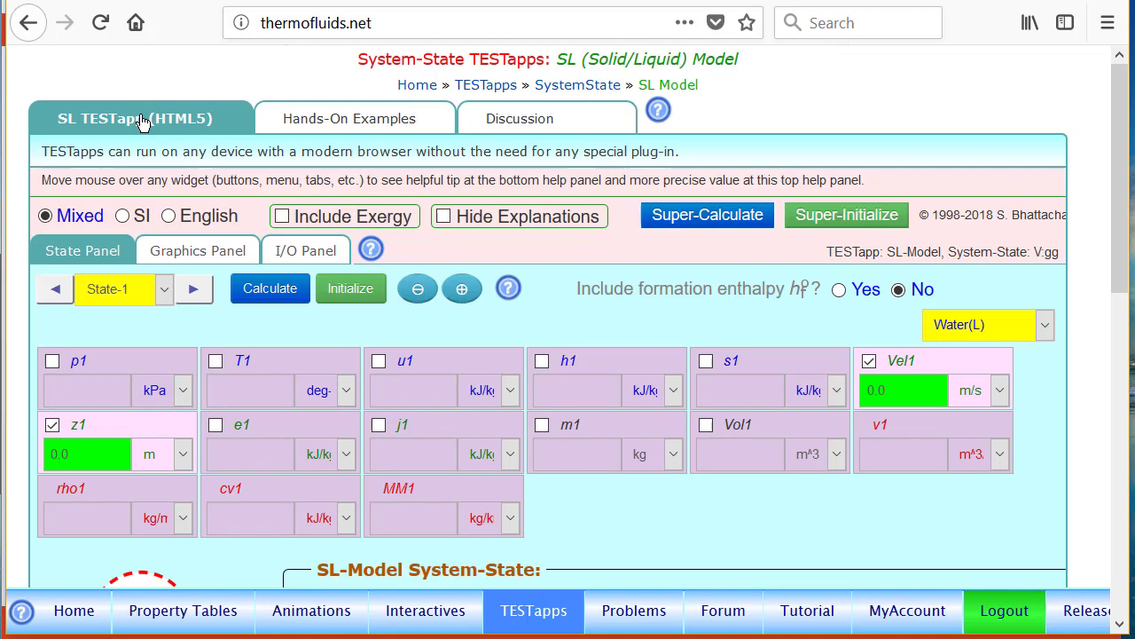
- Paste the saved TEST-code into the I/O Panel's Input Area and load it
left_click(308, 251)
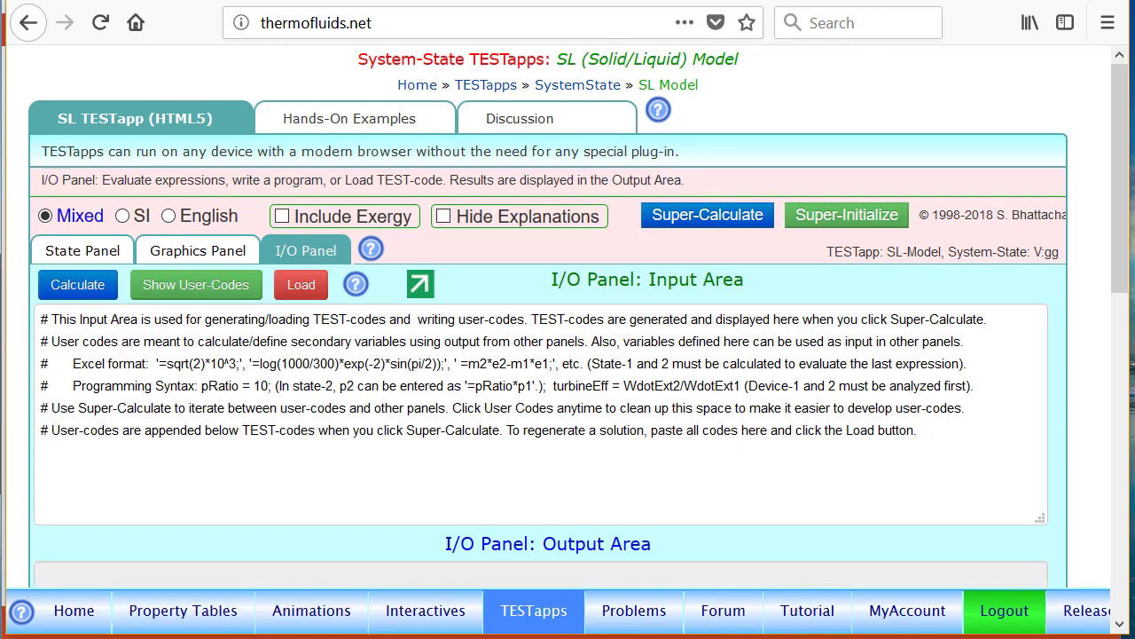
left_click(84, 253)
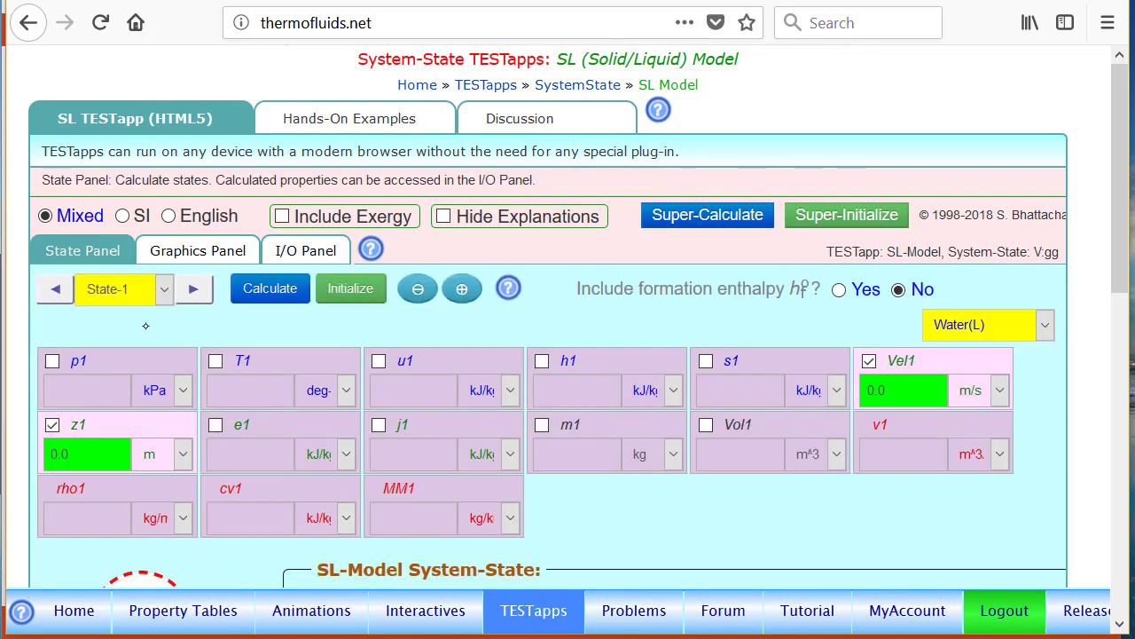
left_click(192, 293)
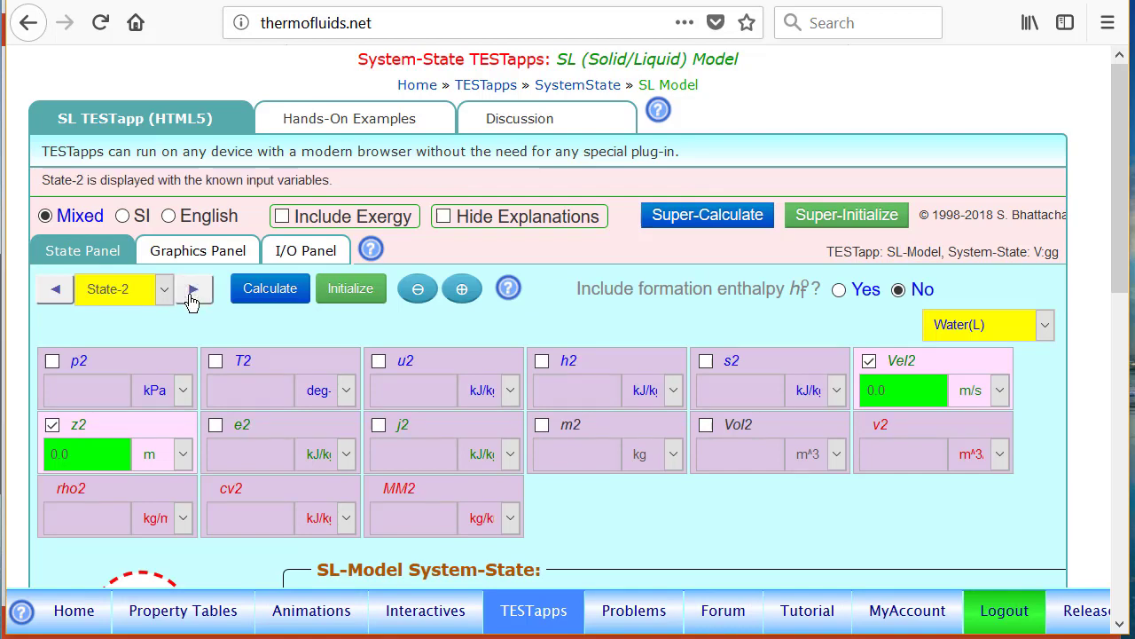
left_click(60, 295)
left_click(268, 257)
left_click(178, 479)
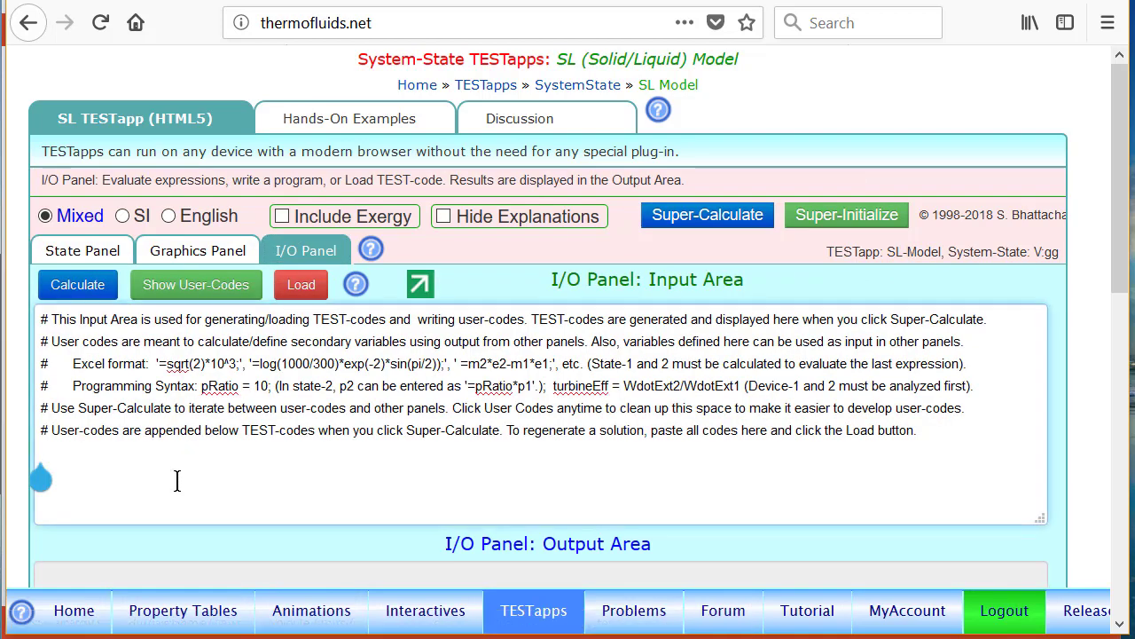
key("ctrl+v")
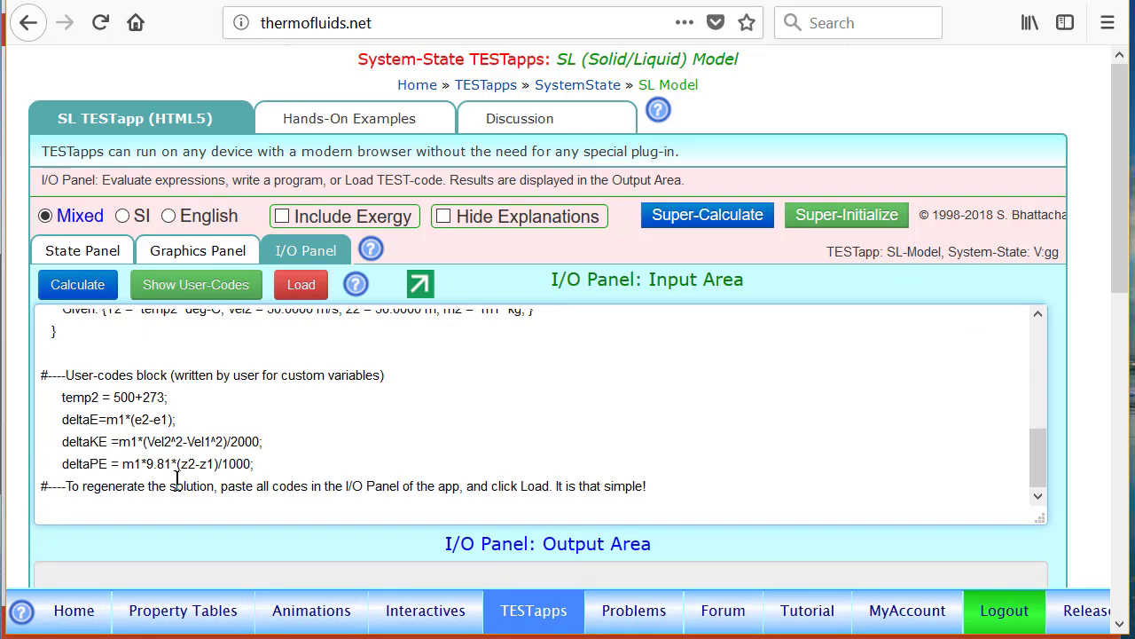
left_click(302, 291)
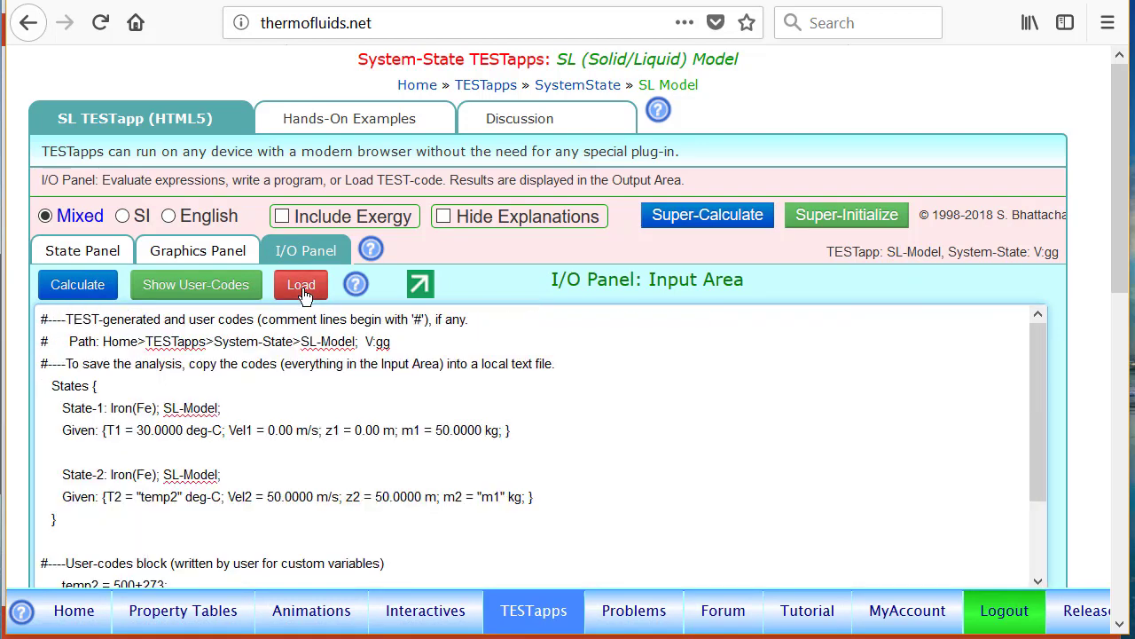
- Give State-2 a pressure of 100 kPa and recalculate it
left_click(82, 254)
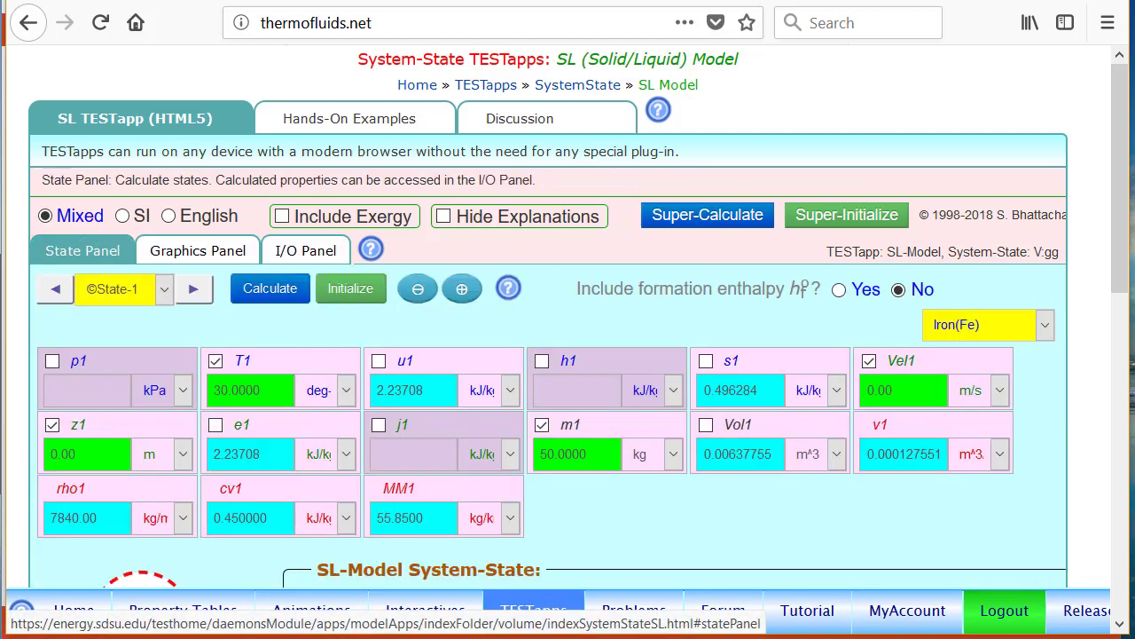
left_click(195, 293)
left_click(198, 294)
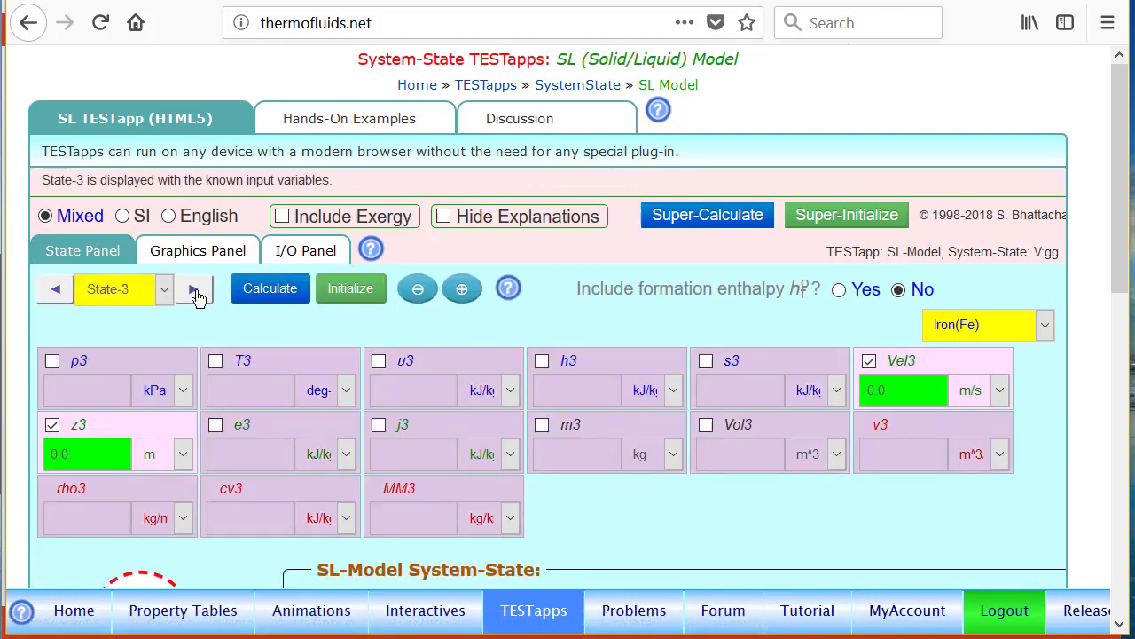
left_click(53, 296)
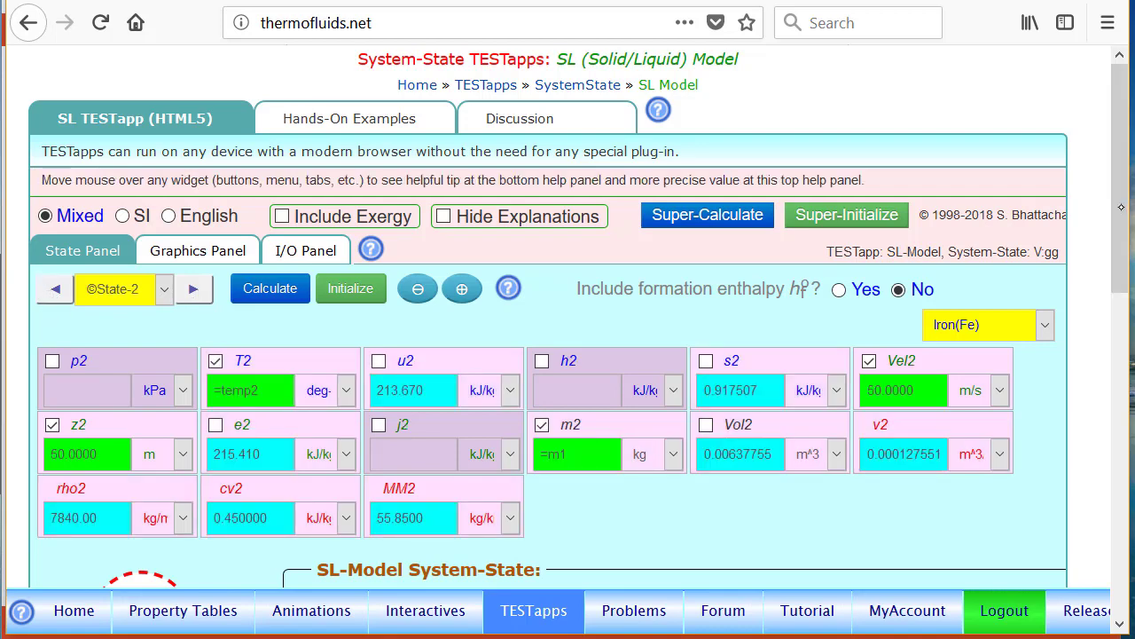
scroll(1120, 280, "down", 2)
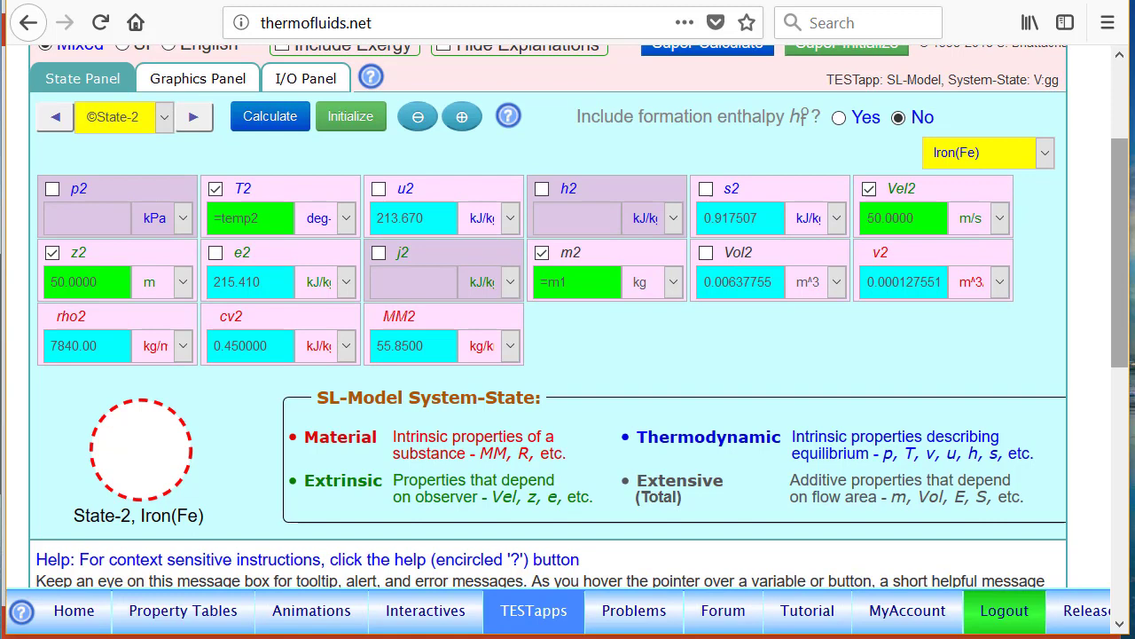
left_click(107, 201)
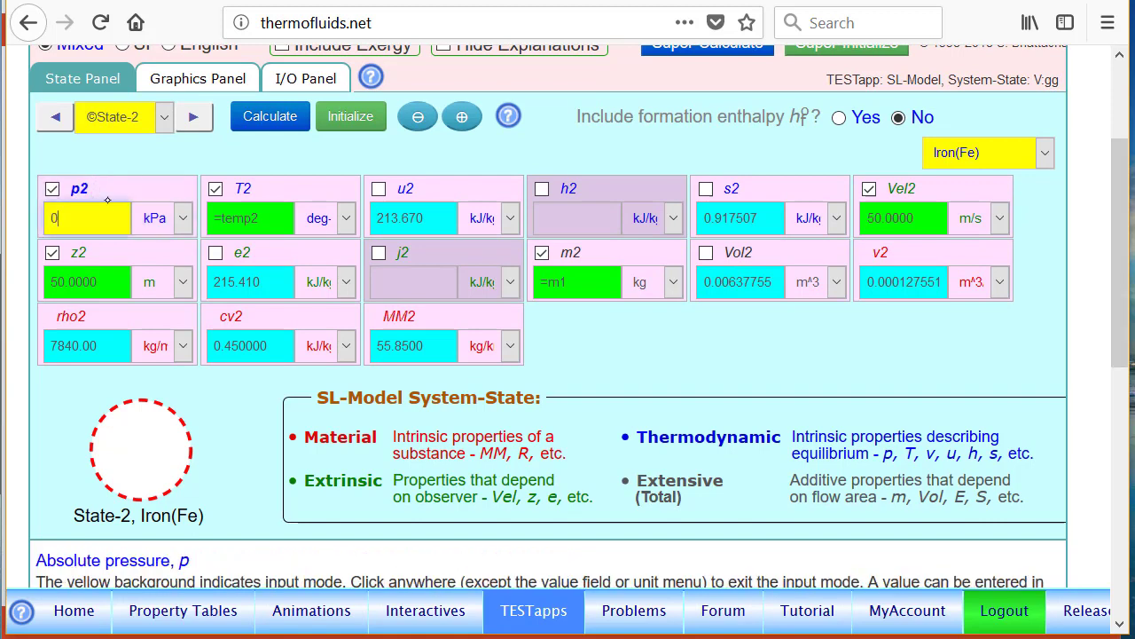
type("100")
left_click(272, 124)
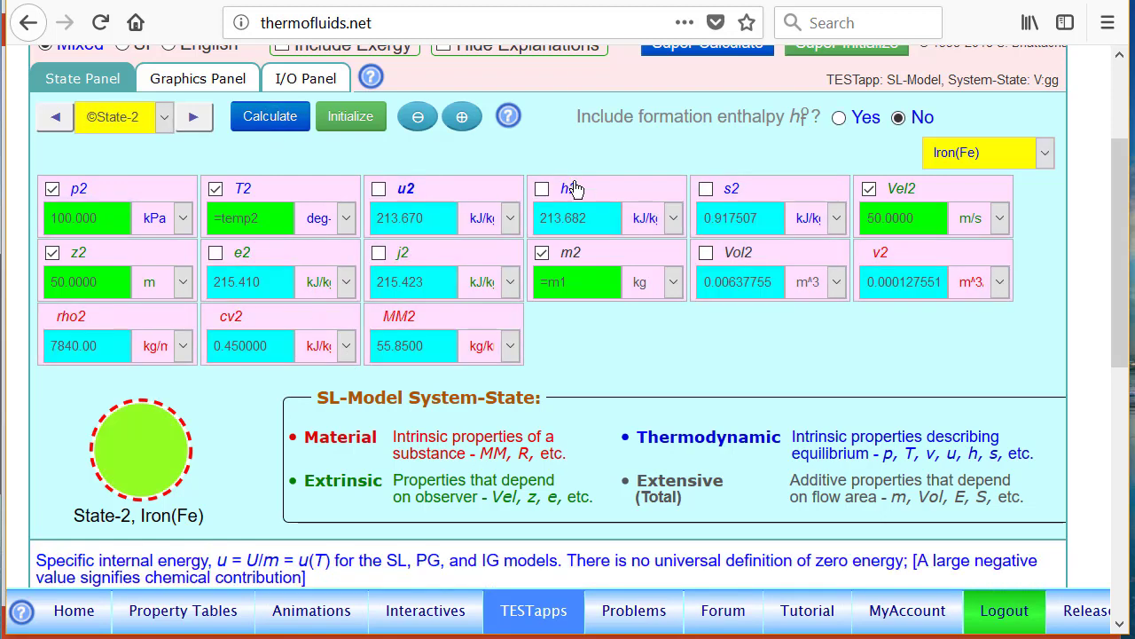
mouse_move(735, 189)
mouse_move(141, 450)
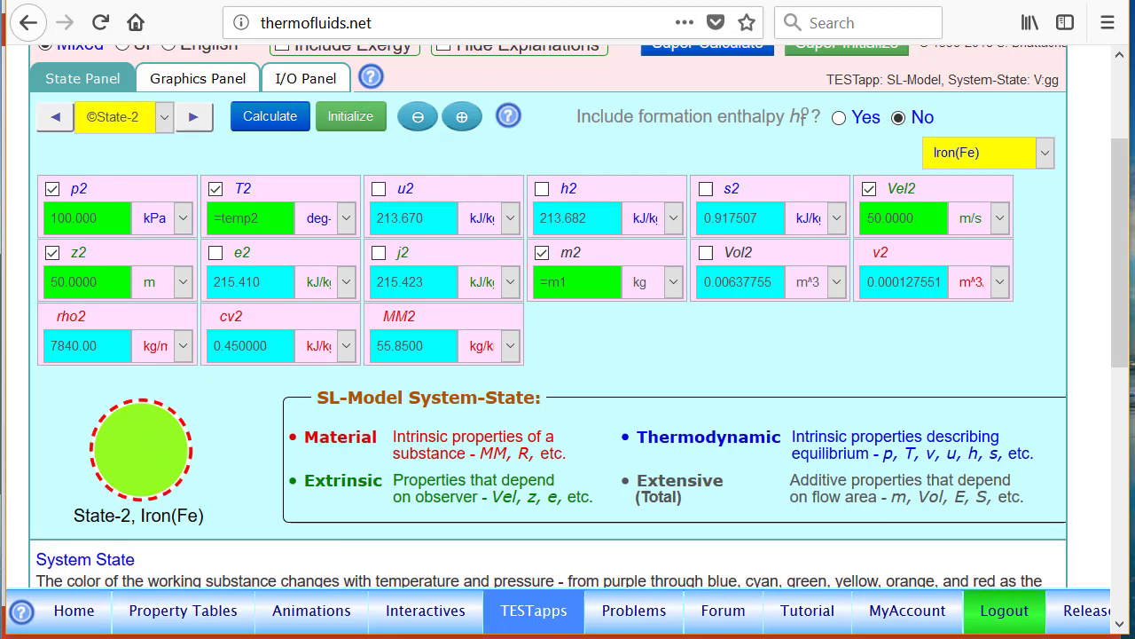
- Set State-1's pressure to 100 kPa and calculate it, giving h1 = 2.24983 kJ/kg
left_click(55, 117)
left_click(52, 188)
type("100")
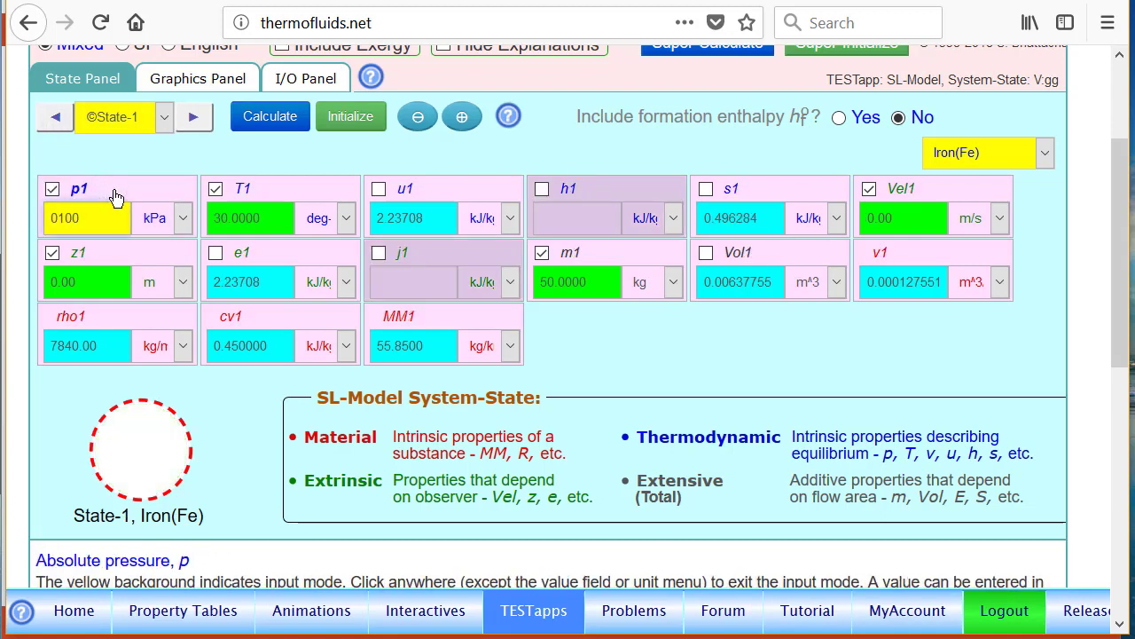
key("Return")
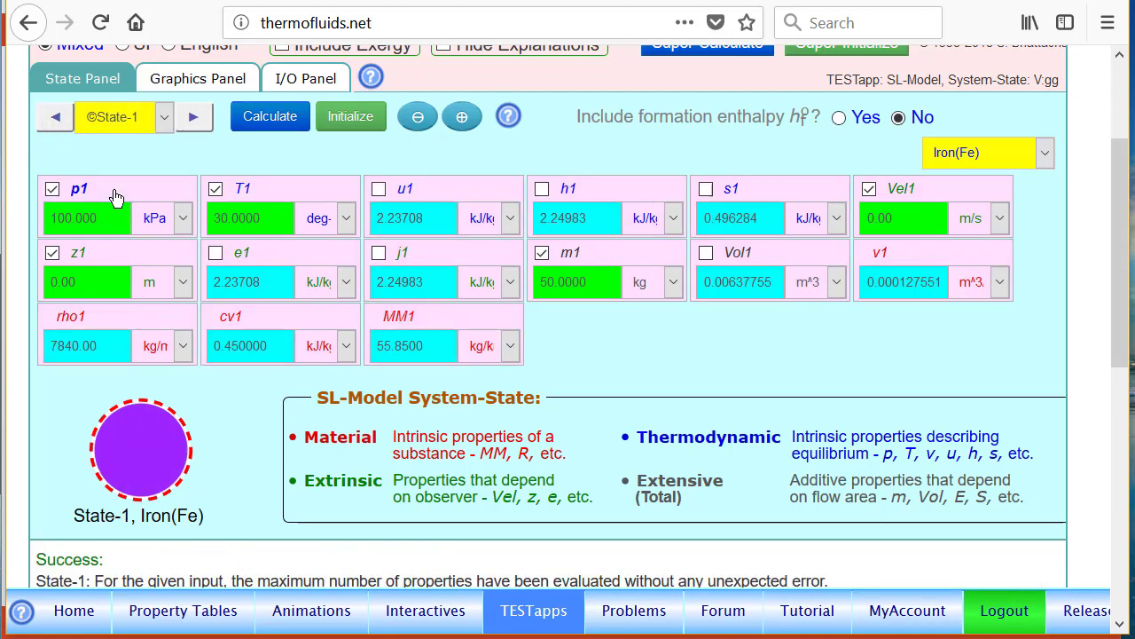
left_click(194, 117)
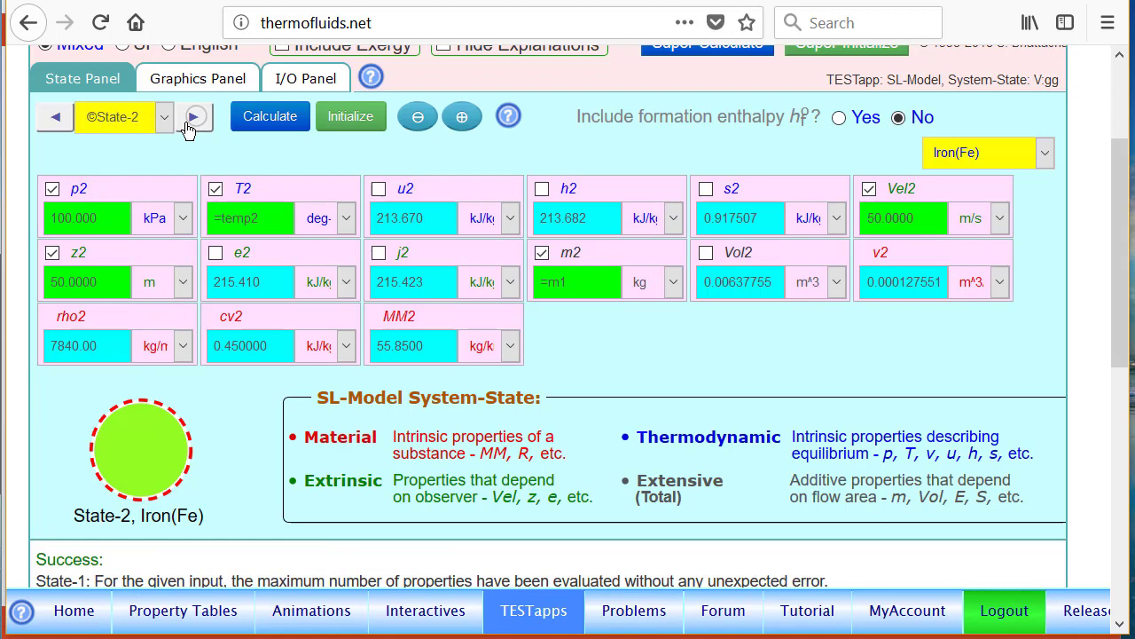
left_click(57, 118)
scroll(568, 337, "up", 2)
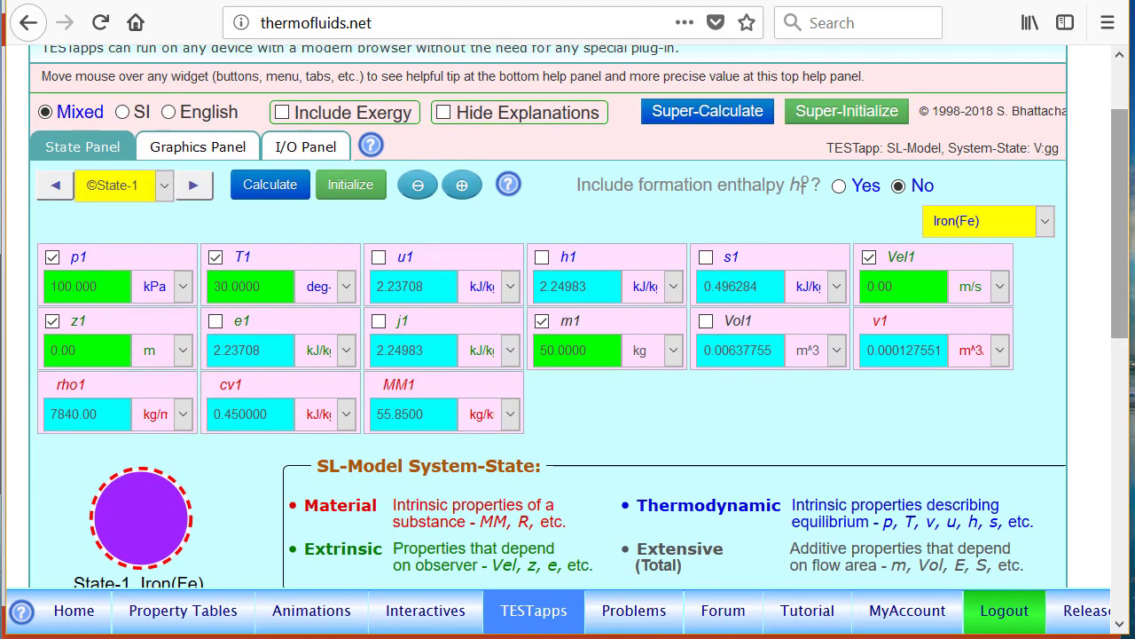
- Clone State-2 into State-3 and calculate it: u3 = 213.670, e3 = 215.410 kJ/kg
left_click(193, 184)
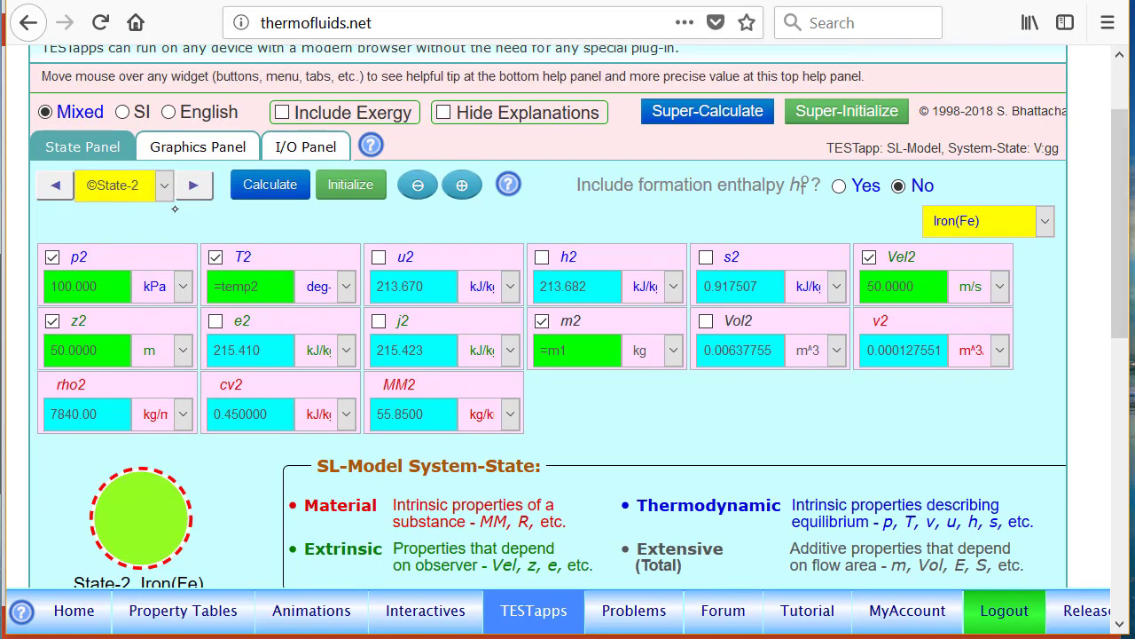
left_click(194, 185)
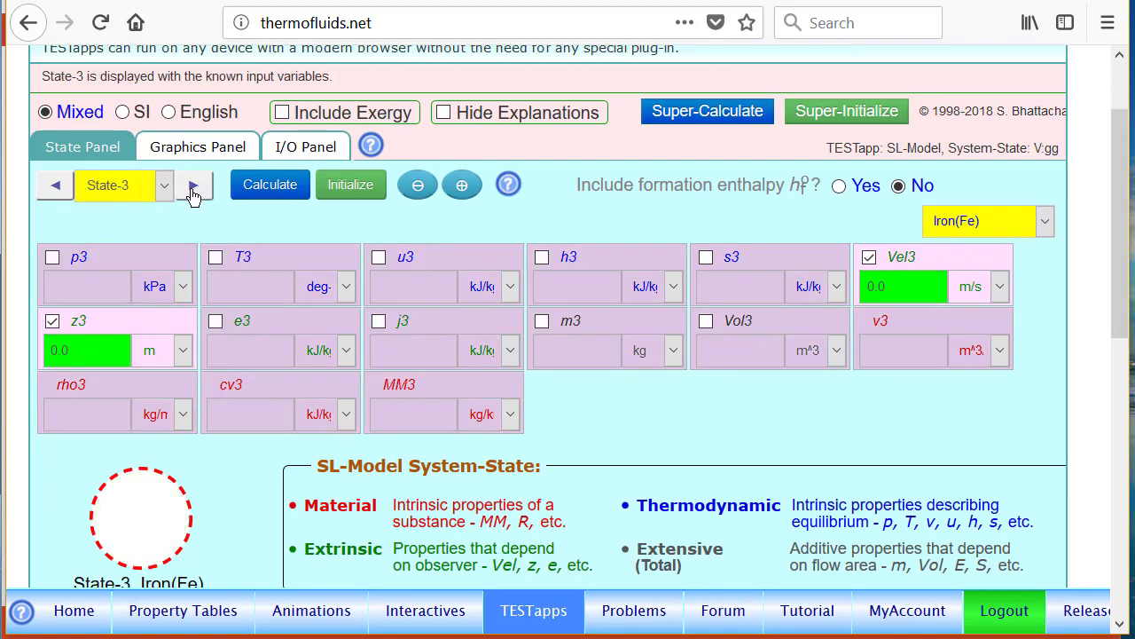
left_click(52, 191)
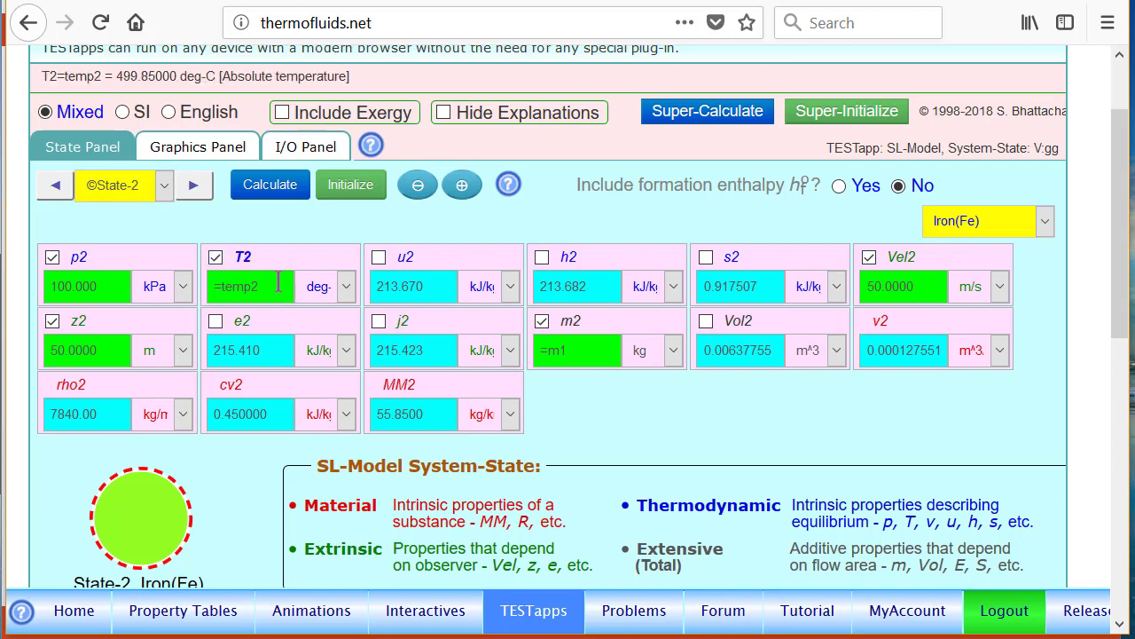
left_click(465, 186)
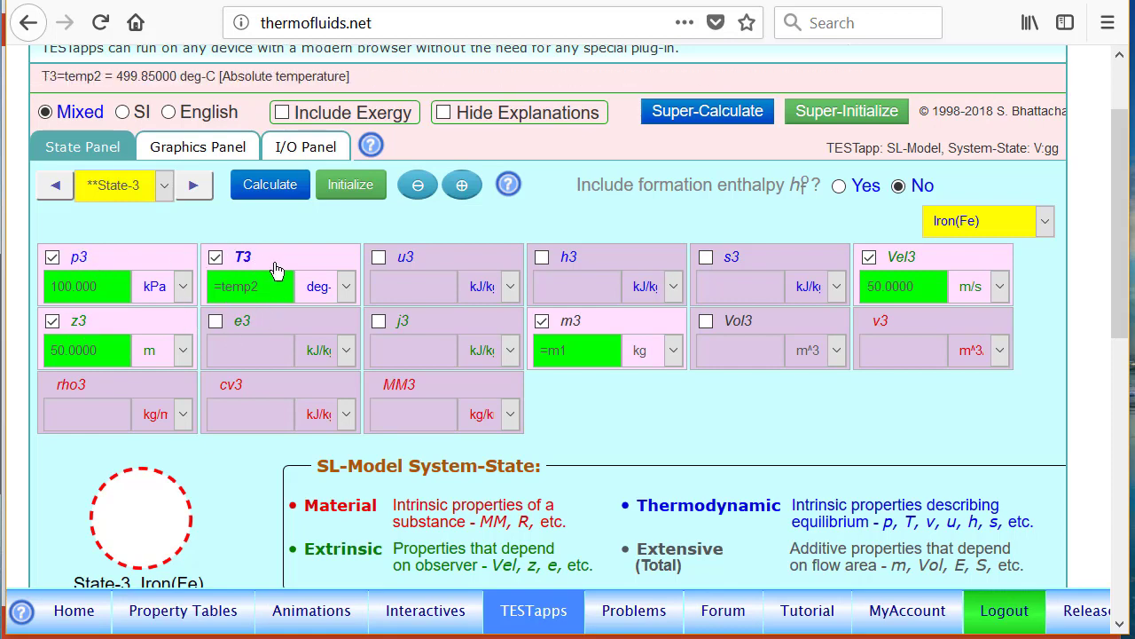
left_click(272, 189)
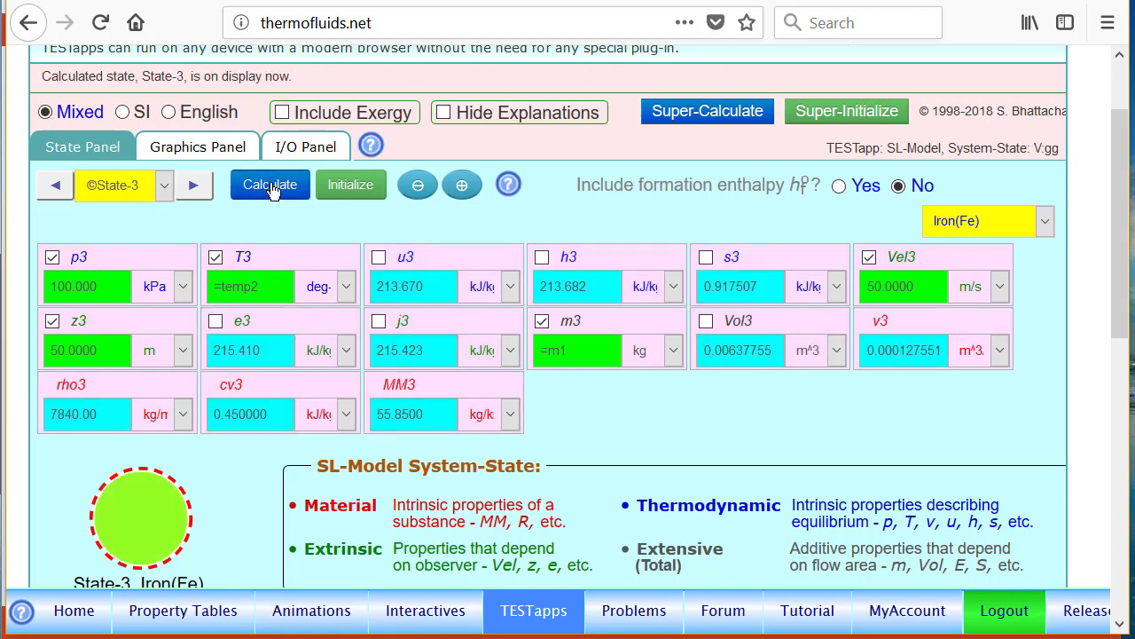
left_click(197, 151)
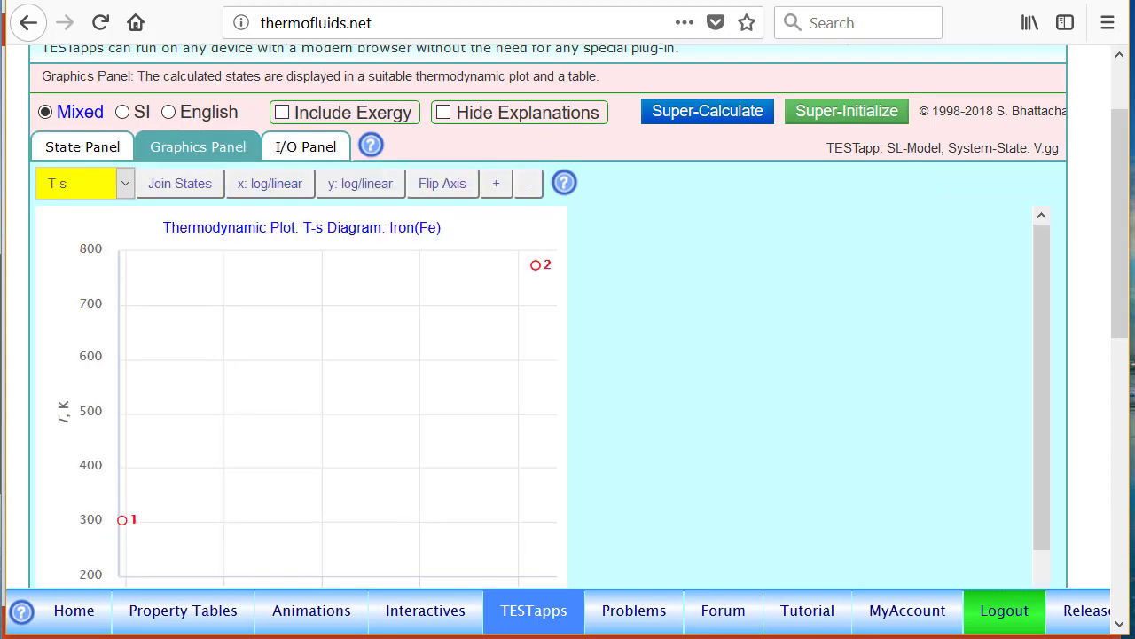
mouse_move(536, 264)
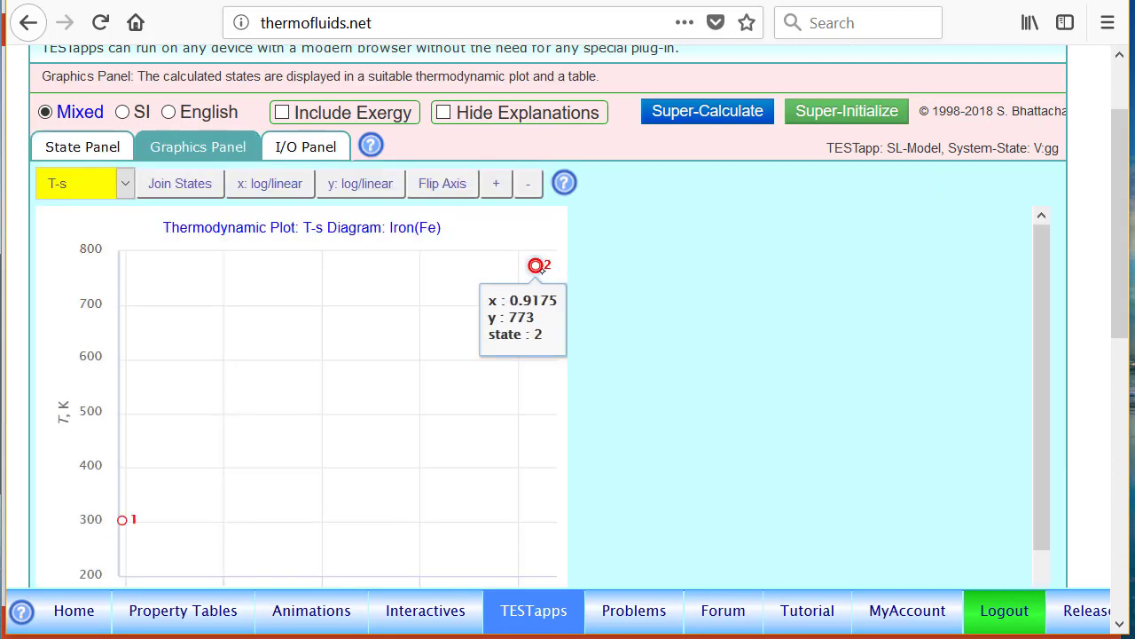
left_click(84, 147)
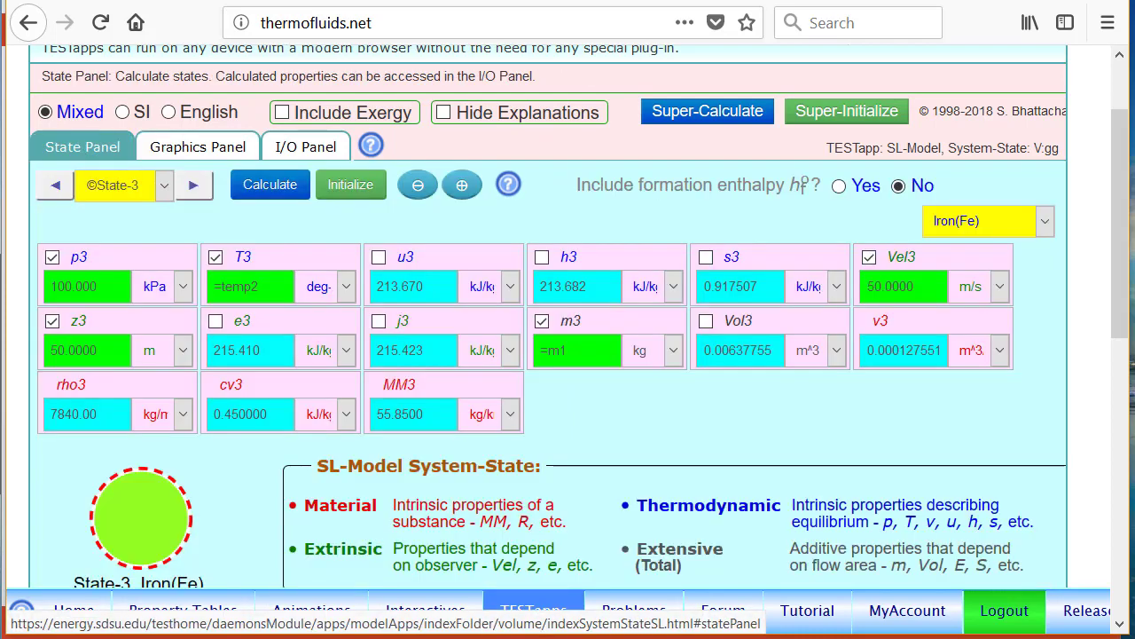